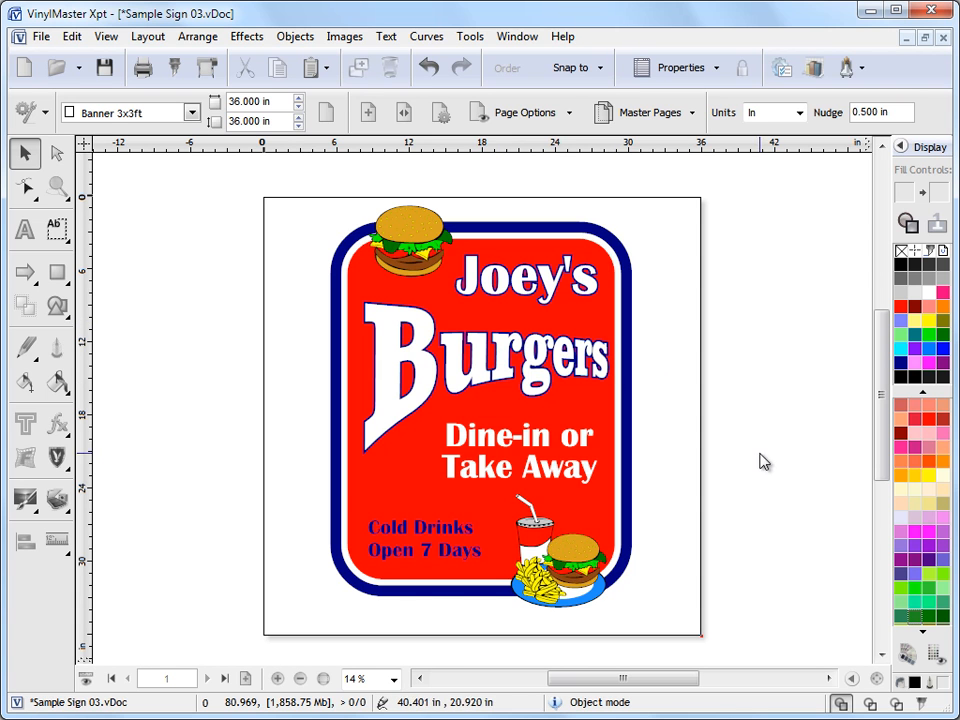
View the sign in wireframe, return it to full colour, and check the available wireframe options.
click(870, 703)
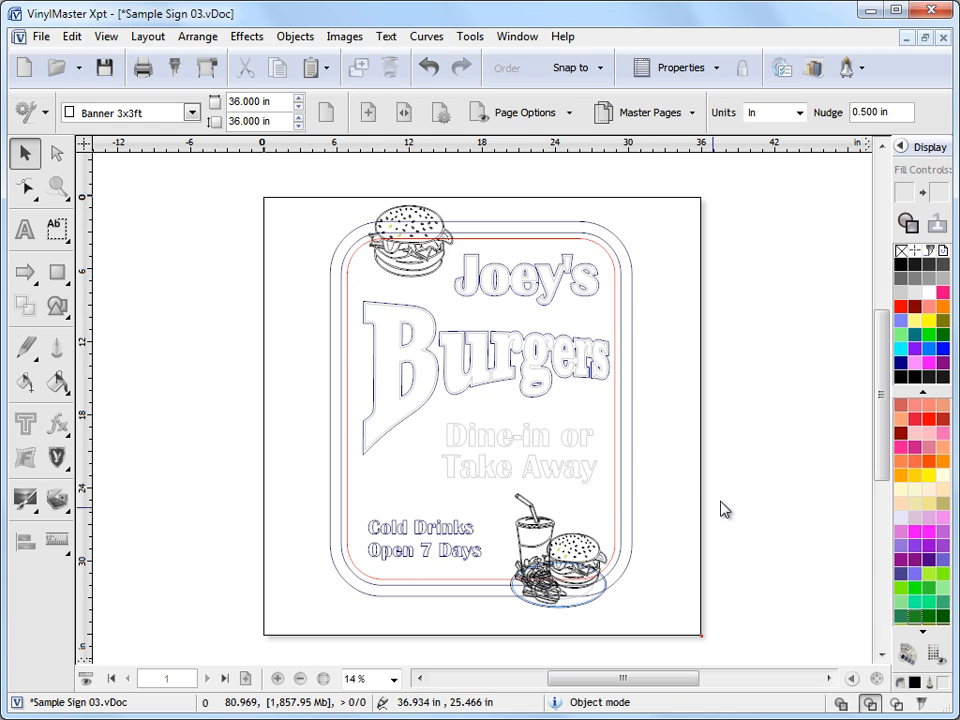
click(841, 703)
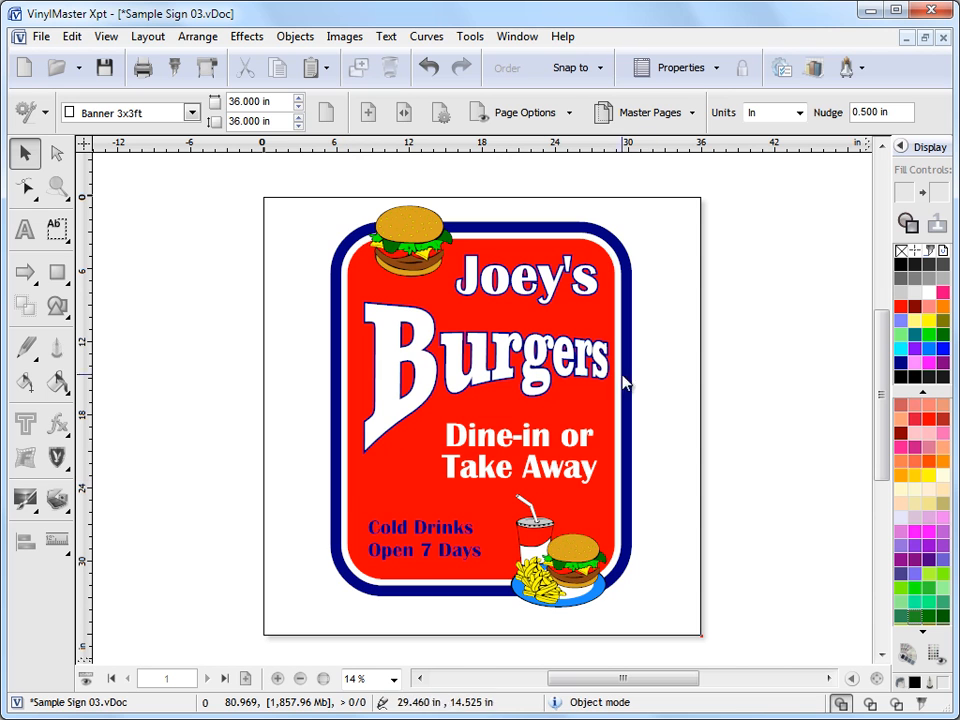
click(106, 40)
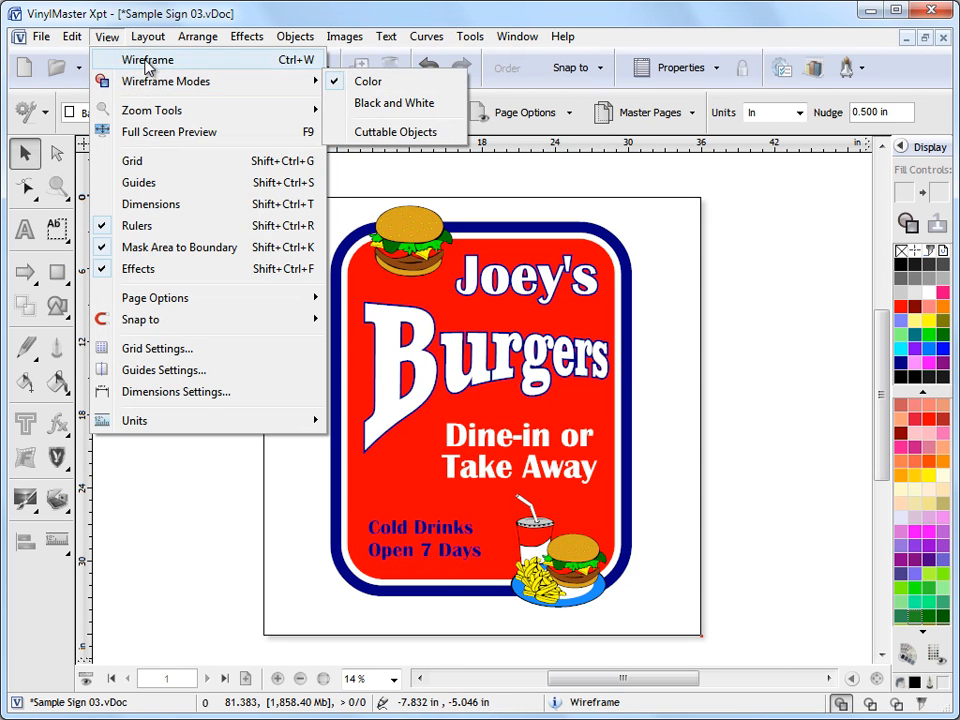
click(735, 311)
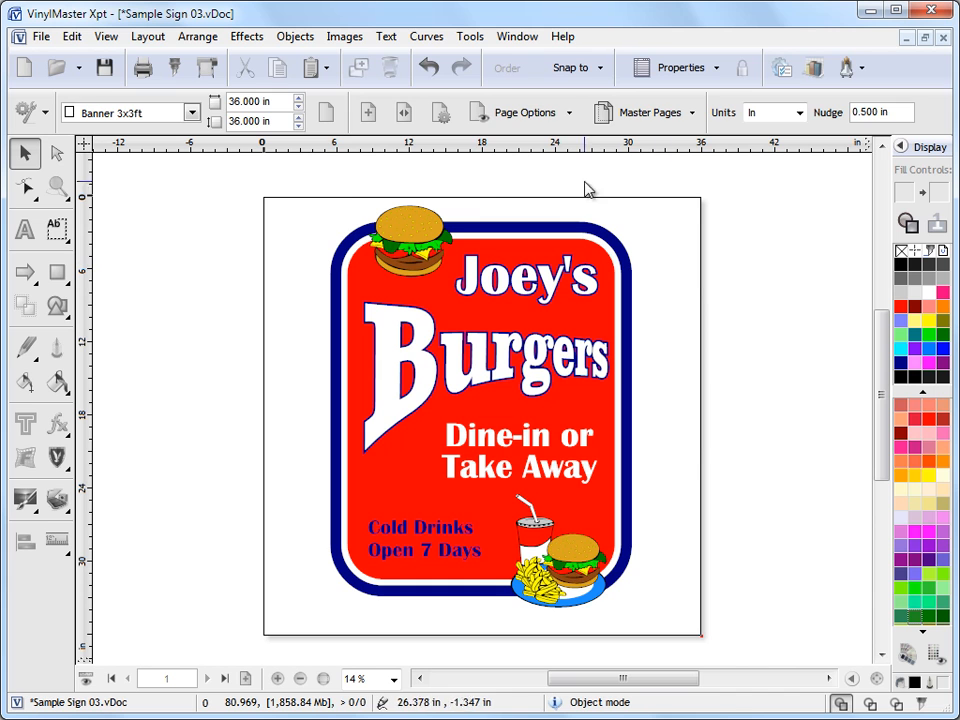
Select the burger graphic above the sign's title by enclosing it in a selection box.
click(414, 230)
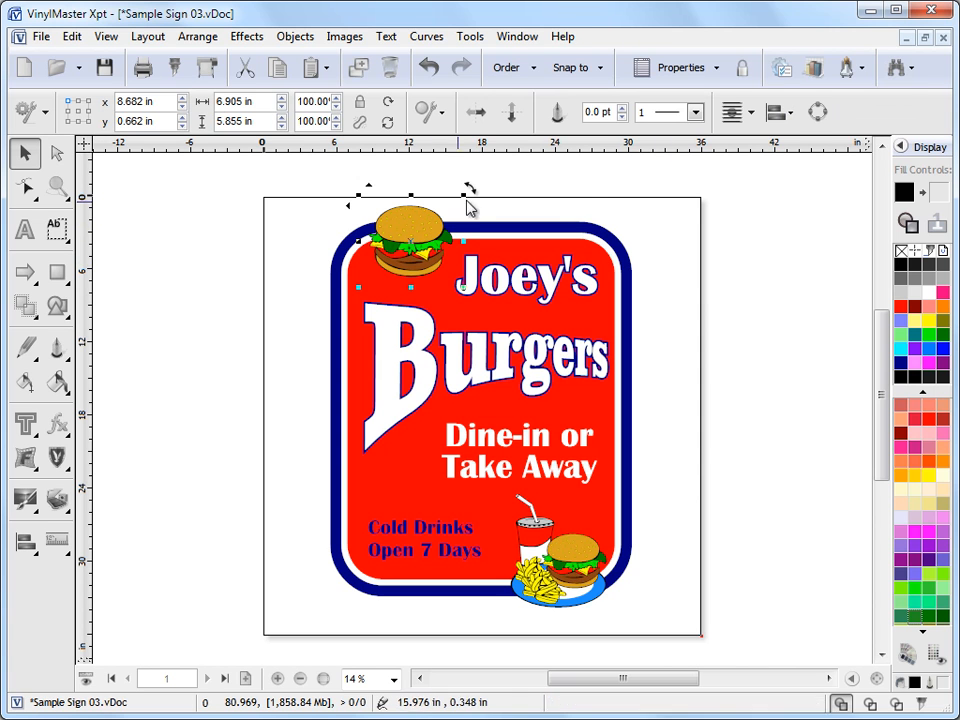
click(689, 238)
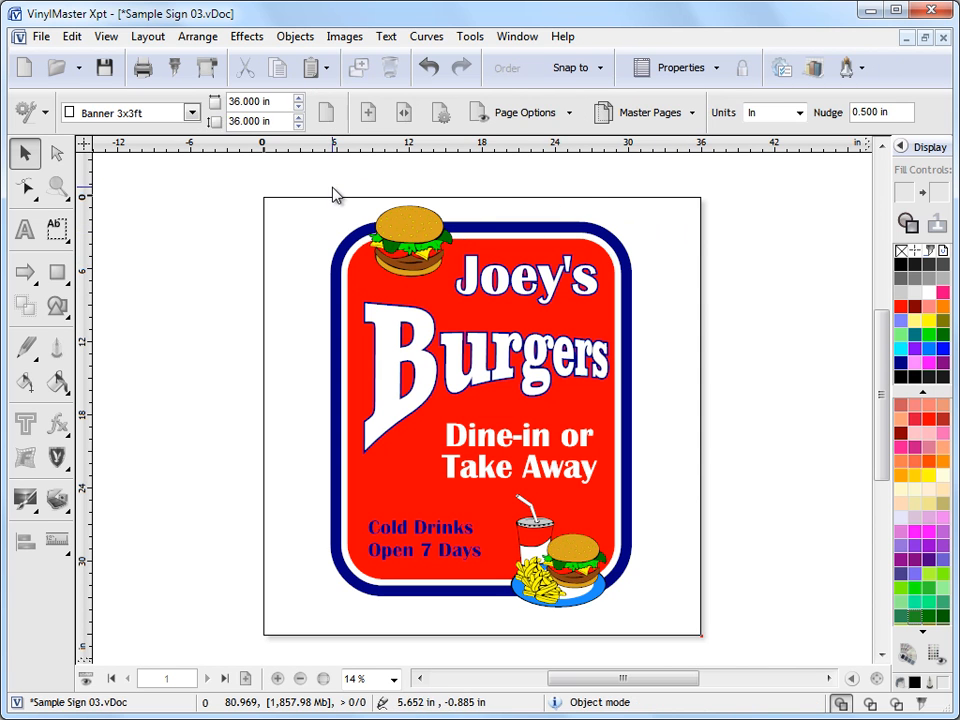
drag(323, 182, 484, 292)
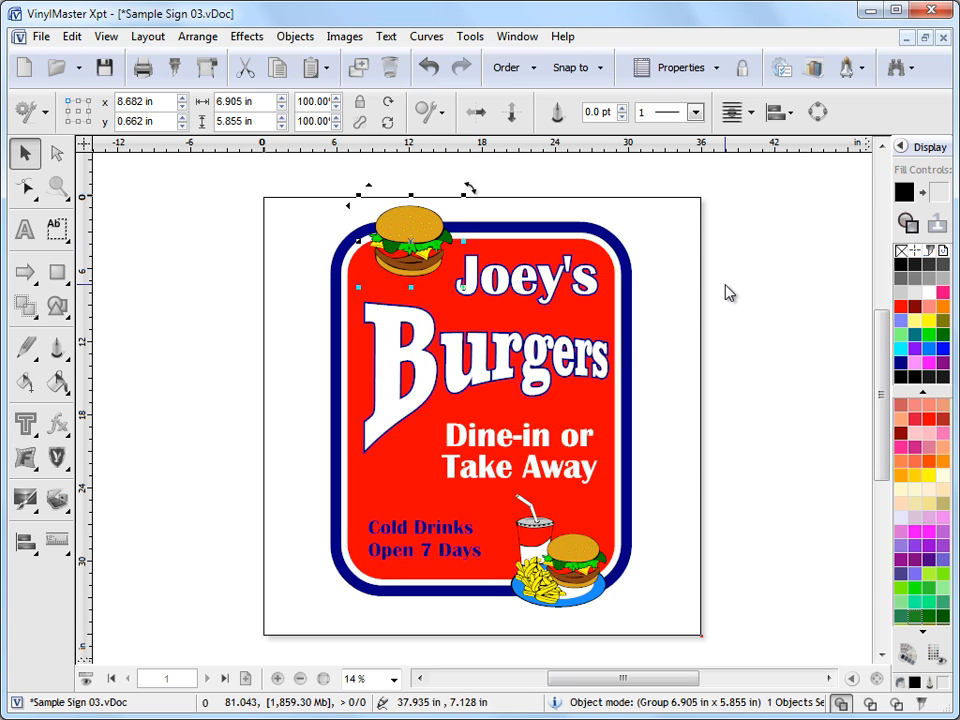
Examine the object tree of Page 1 in Document Properties and collapse the properties again.
click(902, 147)
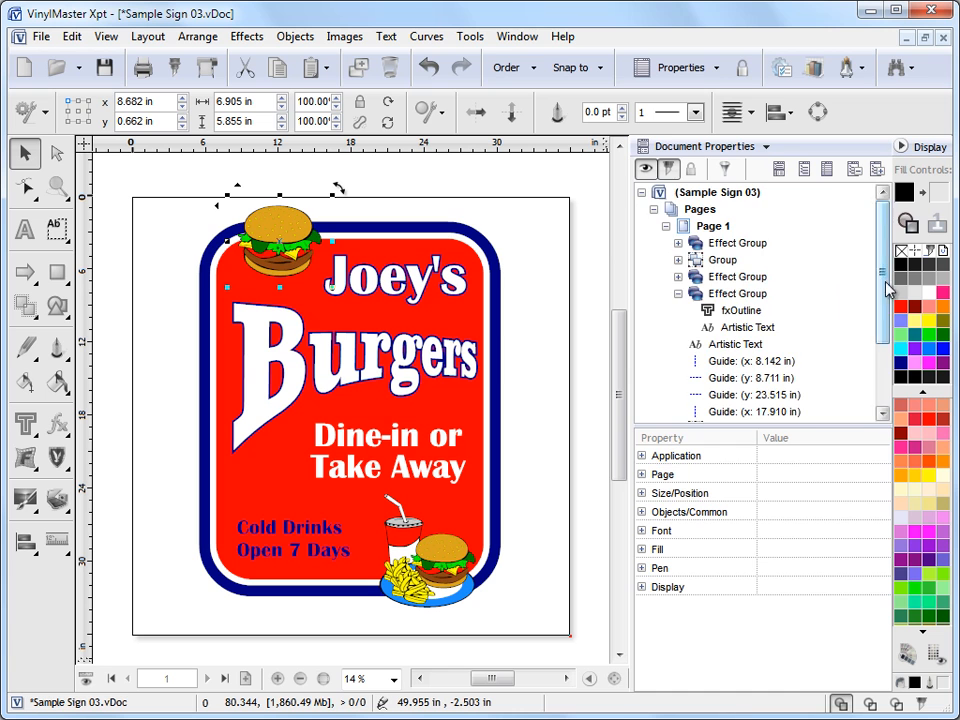
scroll(830, 285, down, 1)
scroll(838, 262, up, 1)
click(904, 147)
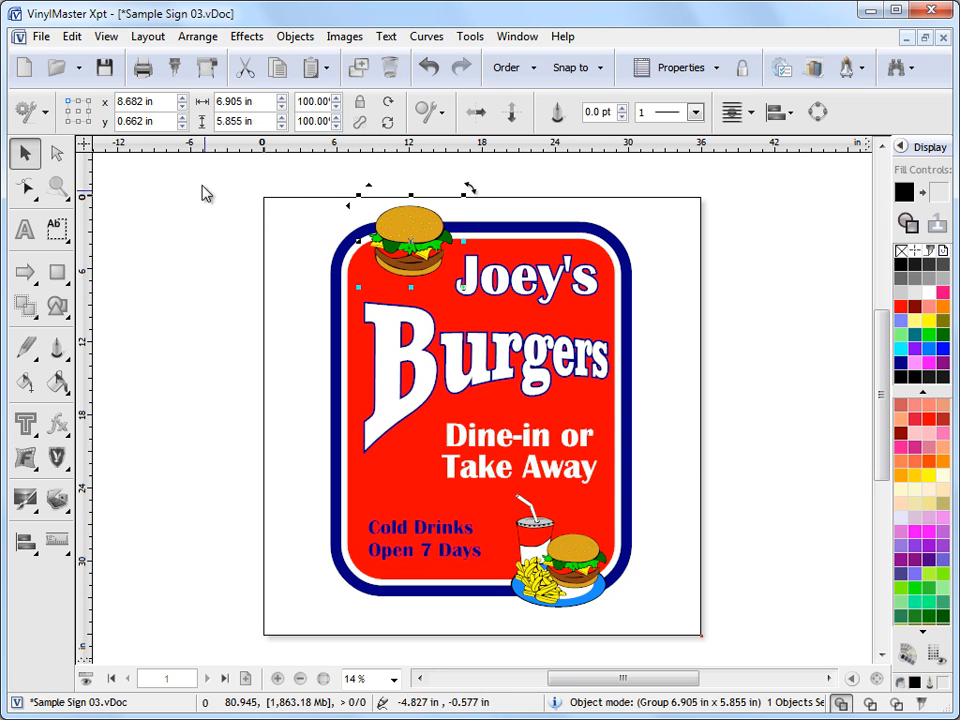
Make the burger's centre its reference point and position it at x 12 in, y 6 in.
click(79, 113)
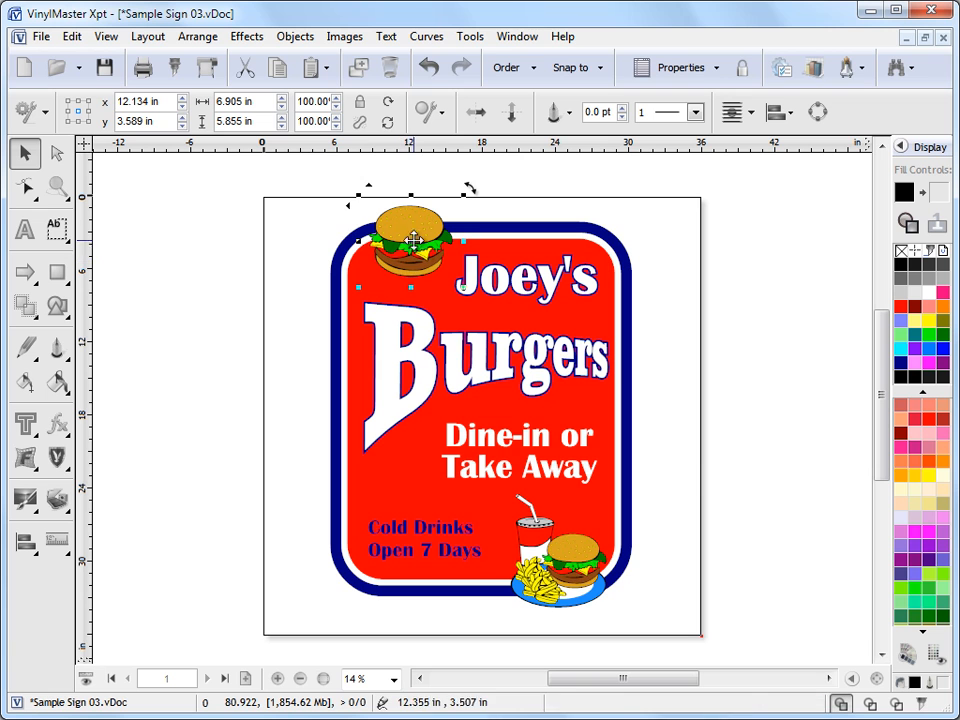
drag(416, 240, 340, 296)
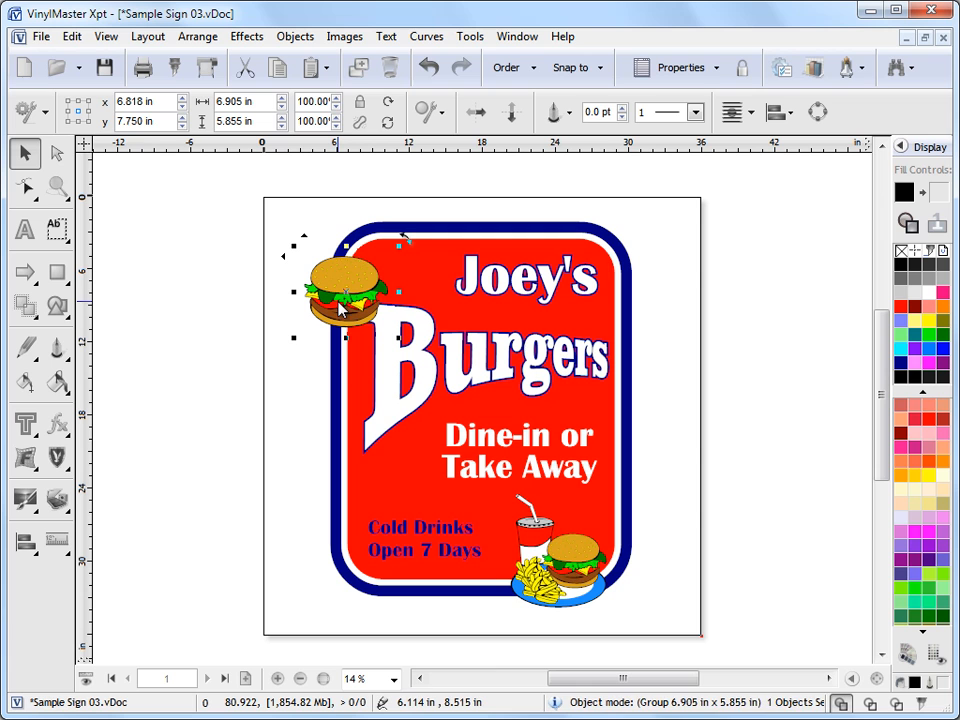
click(145, 101)
text(12)
key(Return)
click(104, 116)
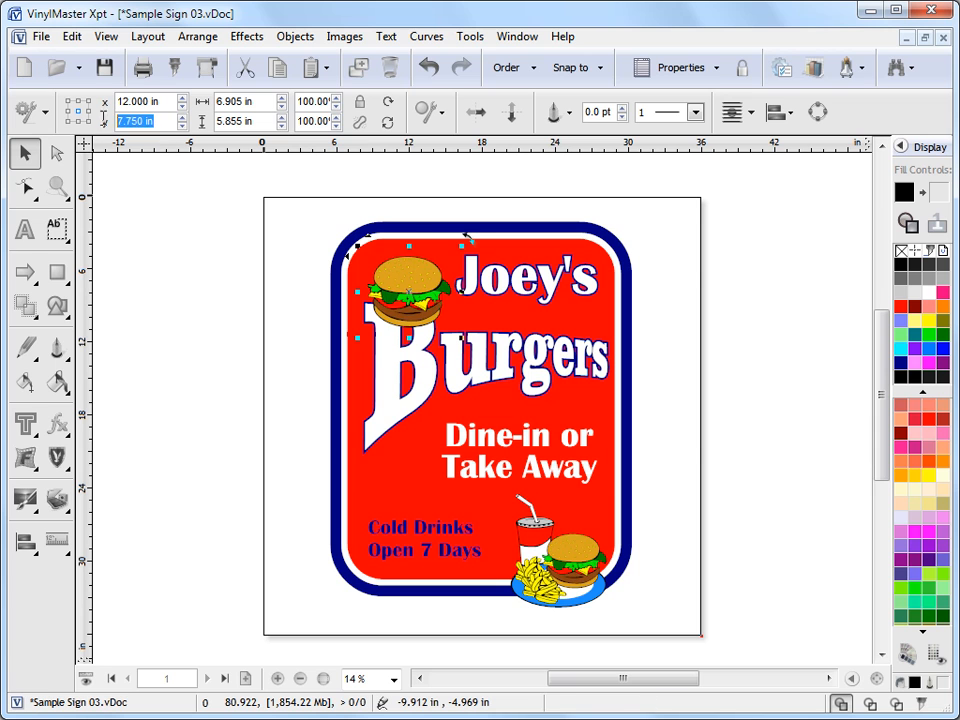
text(6)
key(Return)
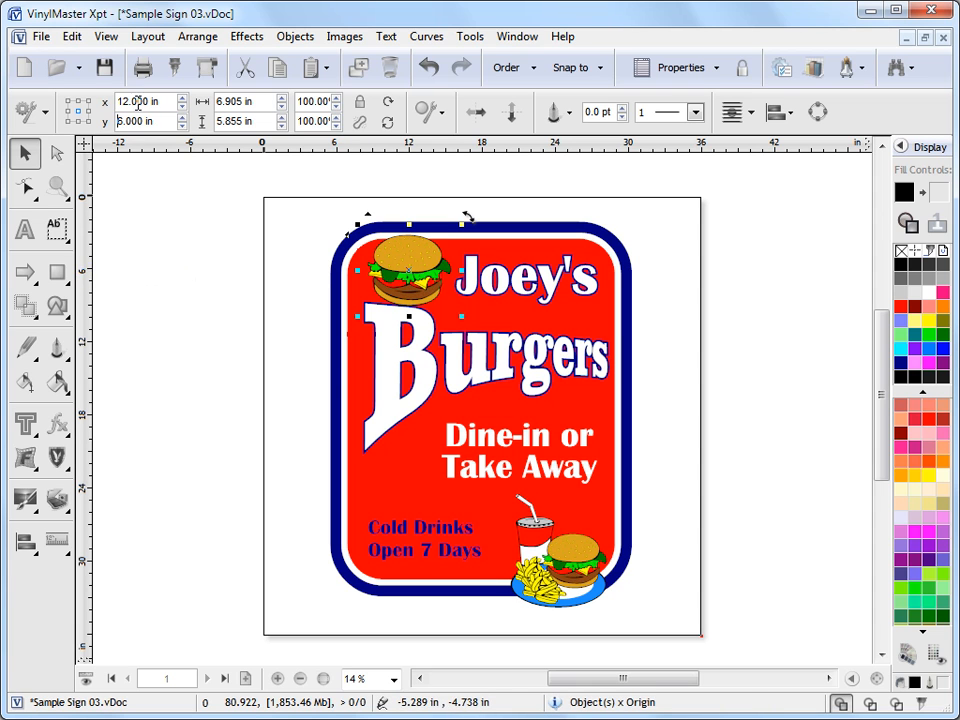
Move the burger up to about x 12.5 in, y 3.8 in and enlarge it to about 24.9 by 21.1 in.
drag(421, 279, 427, 252)
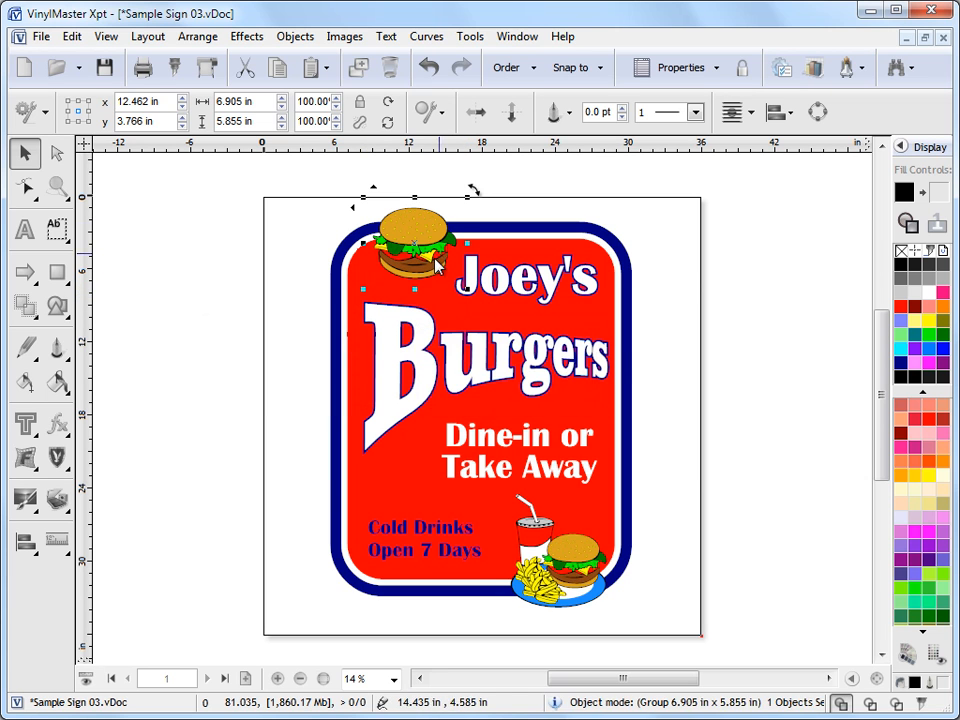
drag(467, 289, 572, 385)
drag(366, 378, 246, 476)
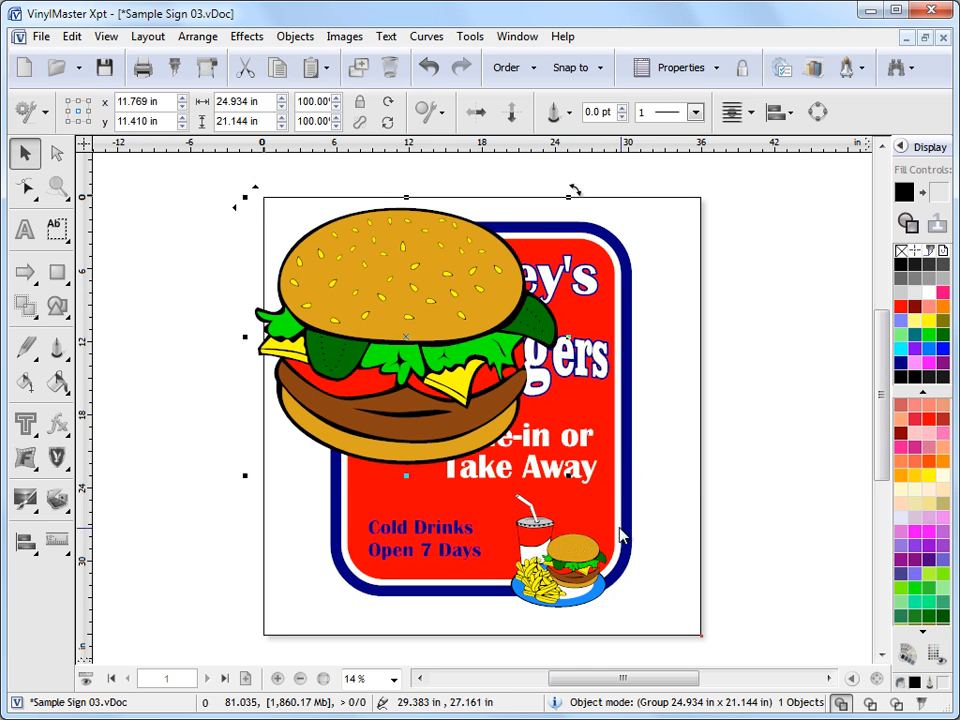
Try stretching the burger out of proportion to about 8.2 by 21.6 in, and undo the stretch.
drag(258, 207, 364, 482)
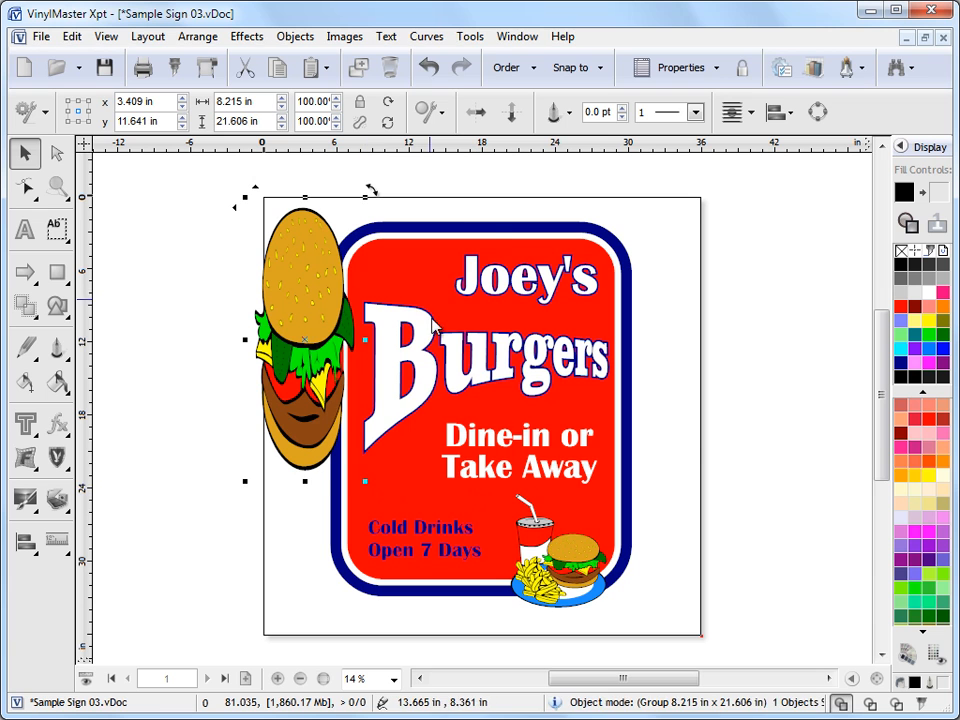
click(428, 67)
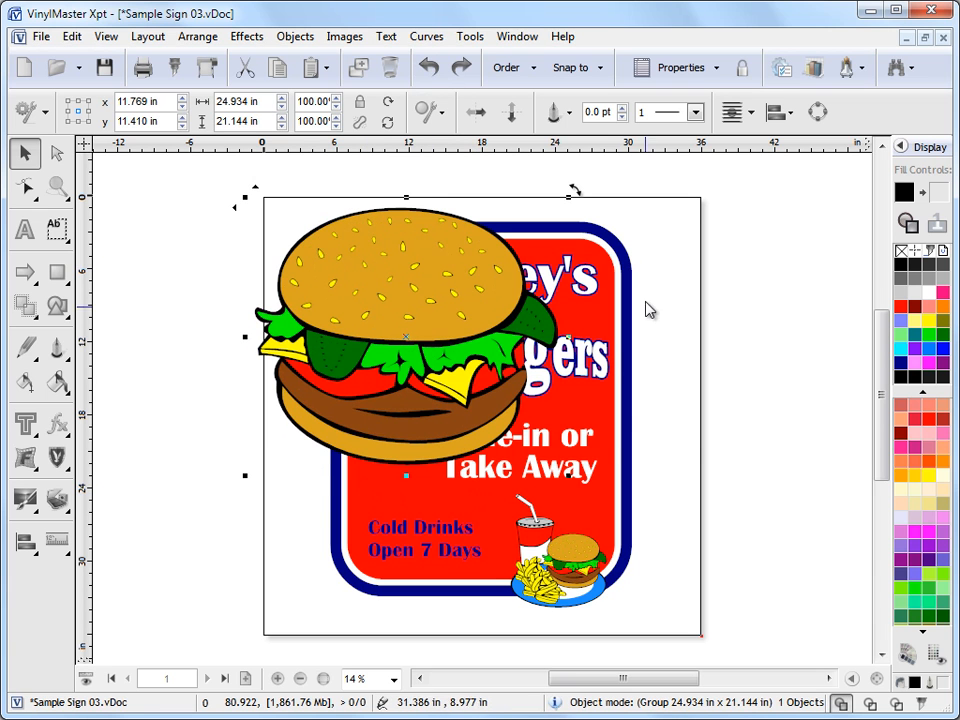
Scale the burger about its centre, reduce it to about 11.3 by 9.6 in, and place it over the sign's upper-left corner.
drag(577, 474, 638, 529)
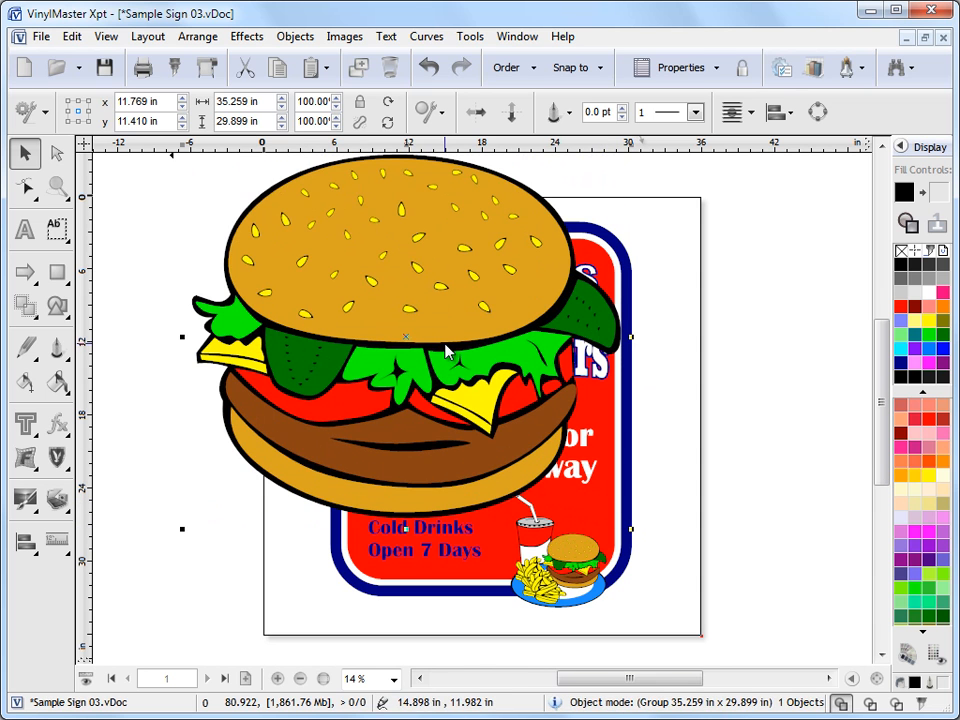
drag(631, 528, 418, 333)
drag(294, 236, 385, 323)
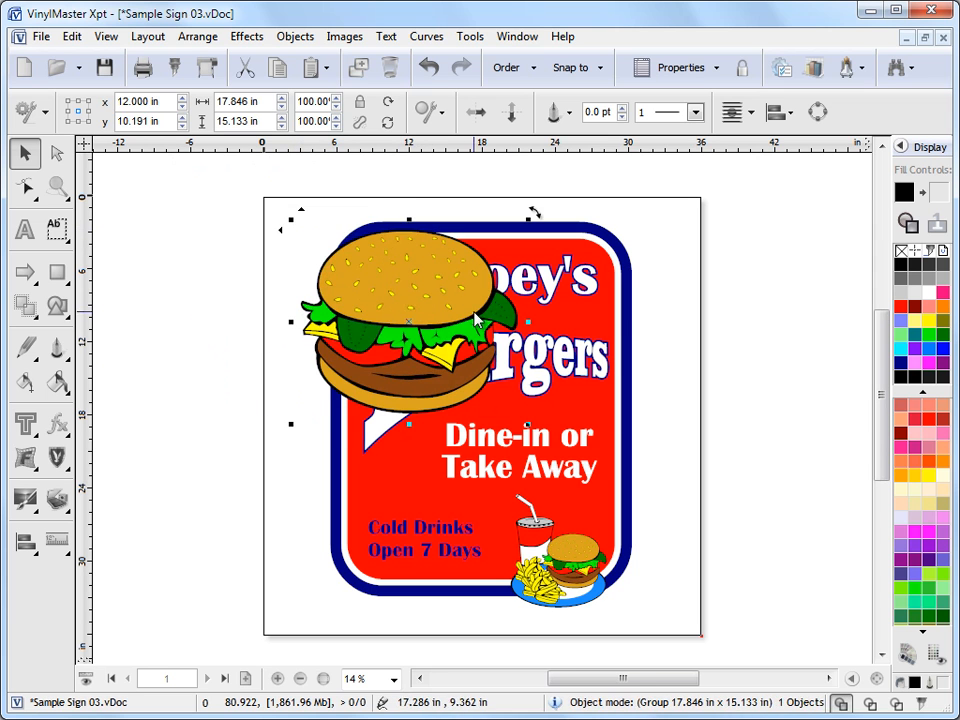
drag(529, 424, 448, 356)
mouse_move(393, 291)
mouse_down()
mouse_move(405, 278)
mouse_move(406, 286)
mouse_up()
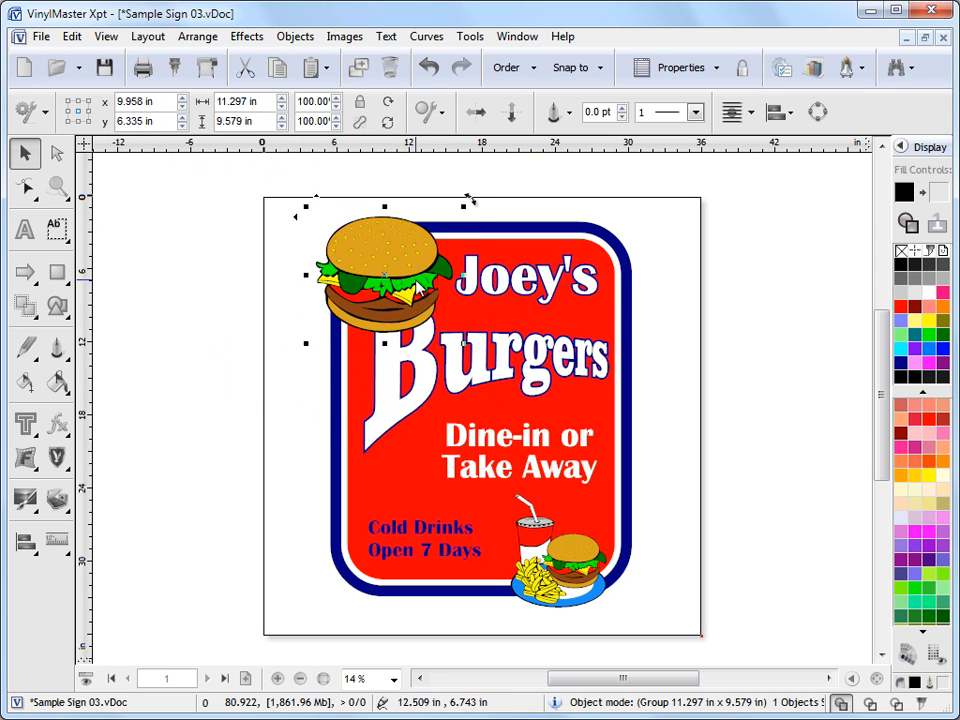
Set the burger's width to 12 in, keeping its proportions.
click(260, 101)
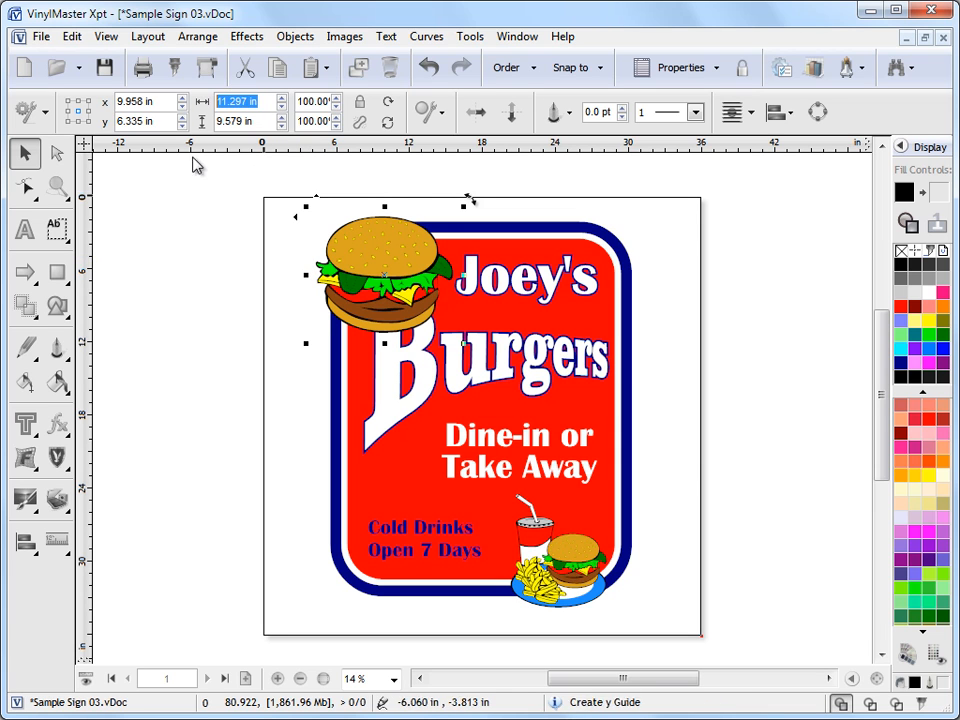
text(12)
key(Return)
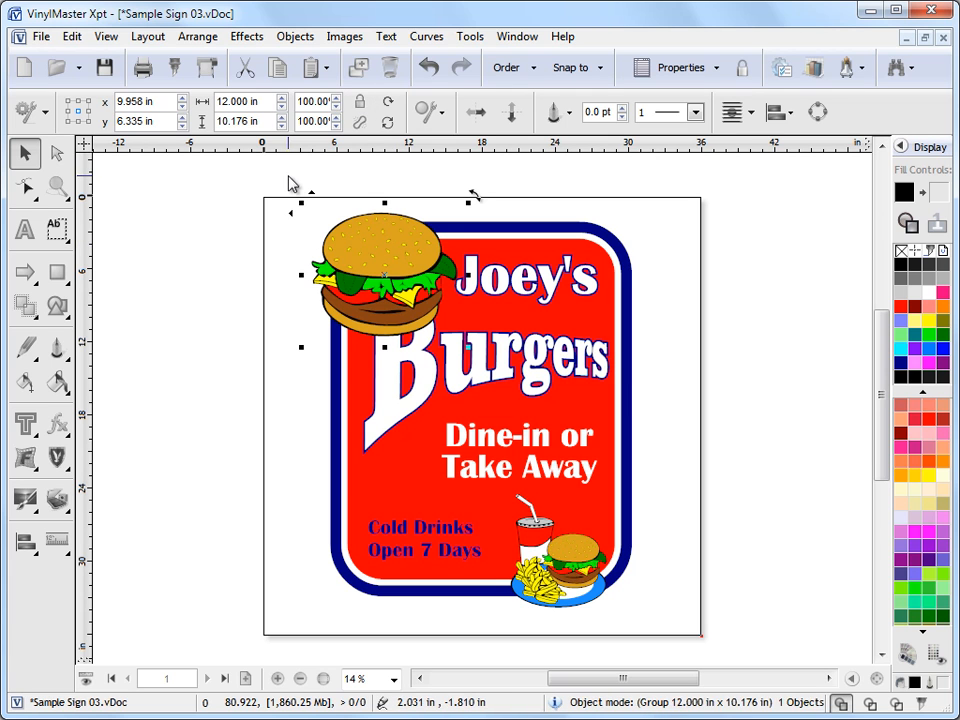
Try setting only the burger's width to 6 in without keeping its proportions, and undo the change.
drag(266, 102, 172, 102)
text(6)
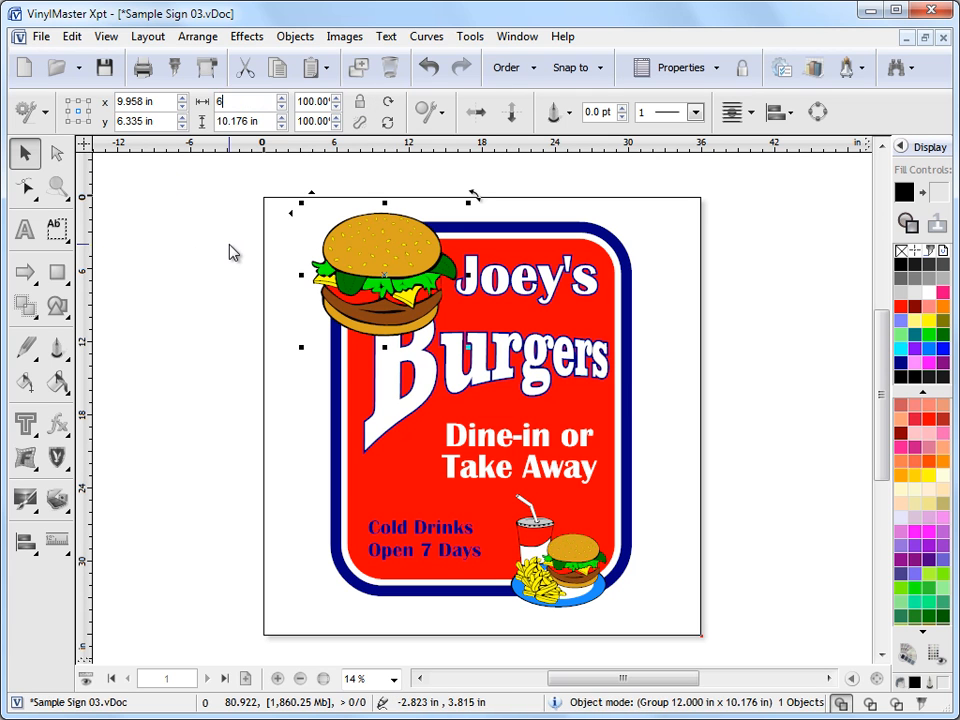
key(Return)
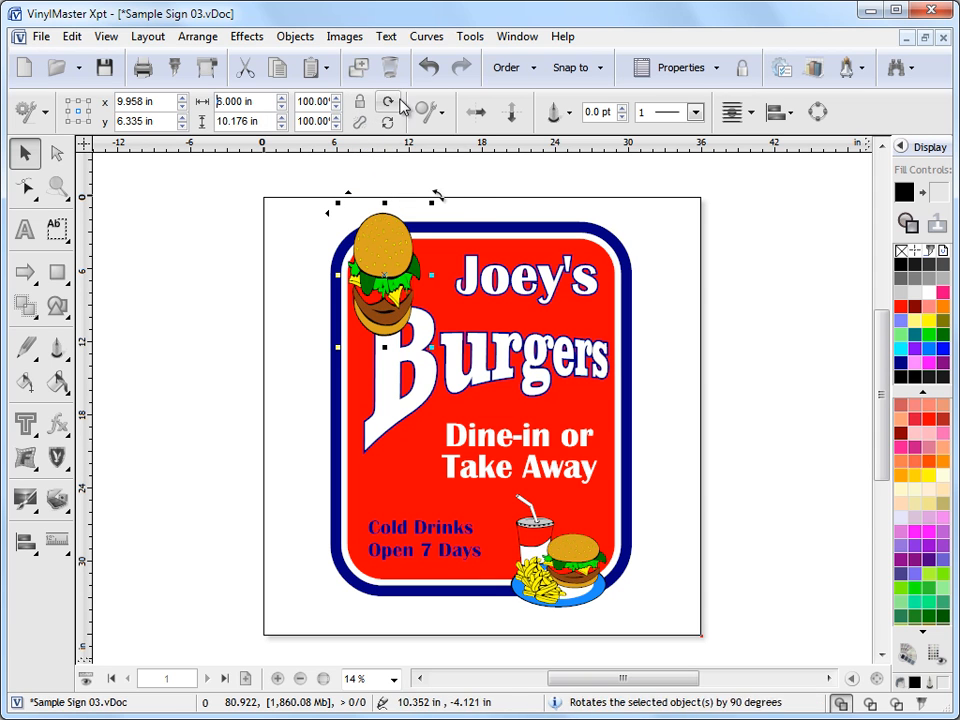
click(428, 66)
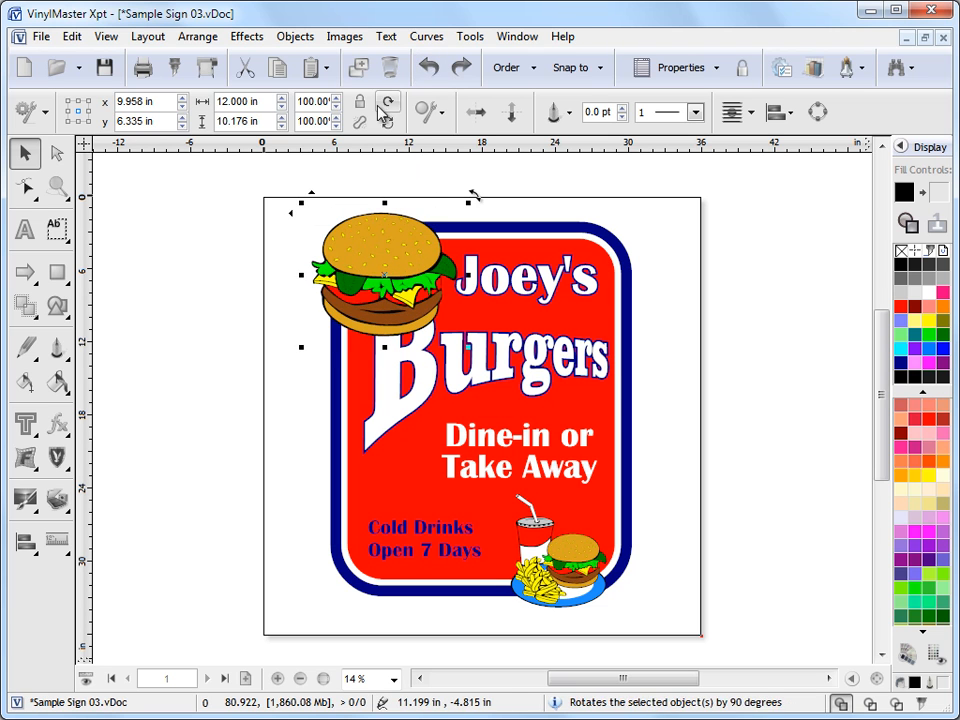
Set the burger's height to 6 in proportionally and move it to about x 11.5 in, y 4.6 in.
click(222, 121)
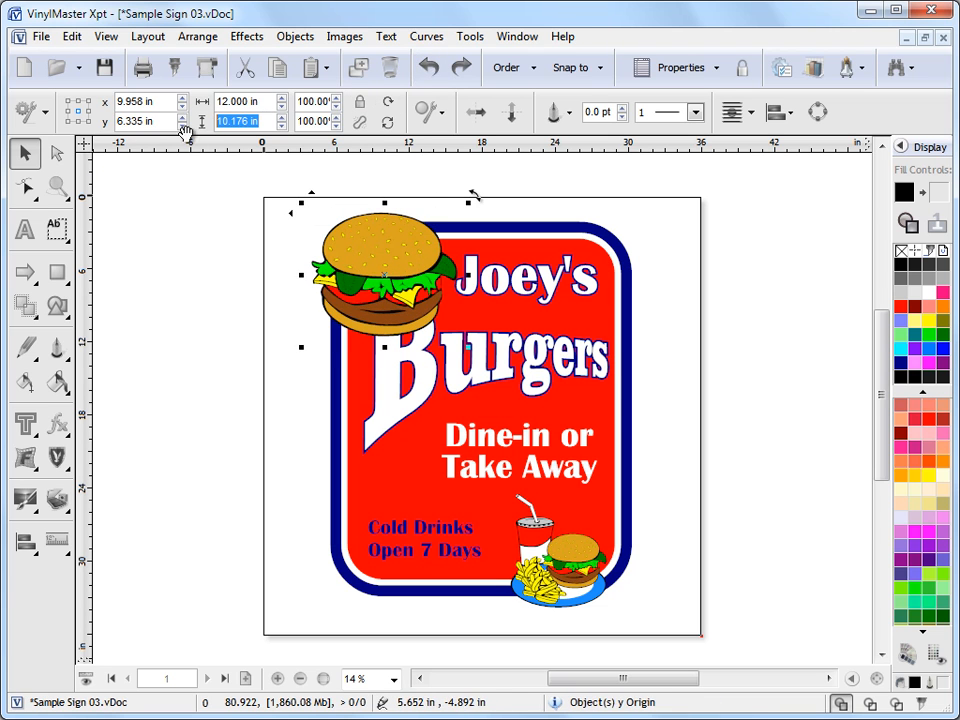
text(6)
key(Return)
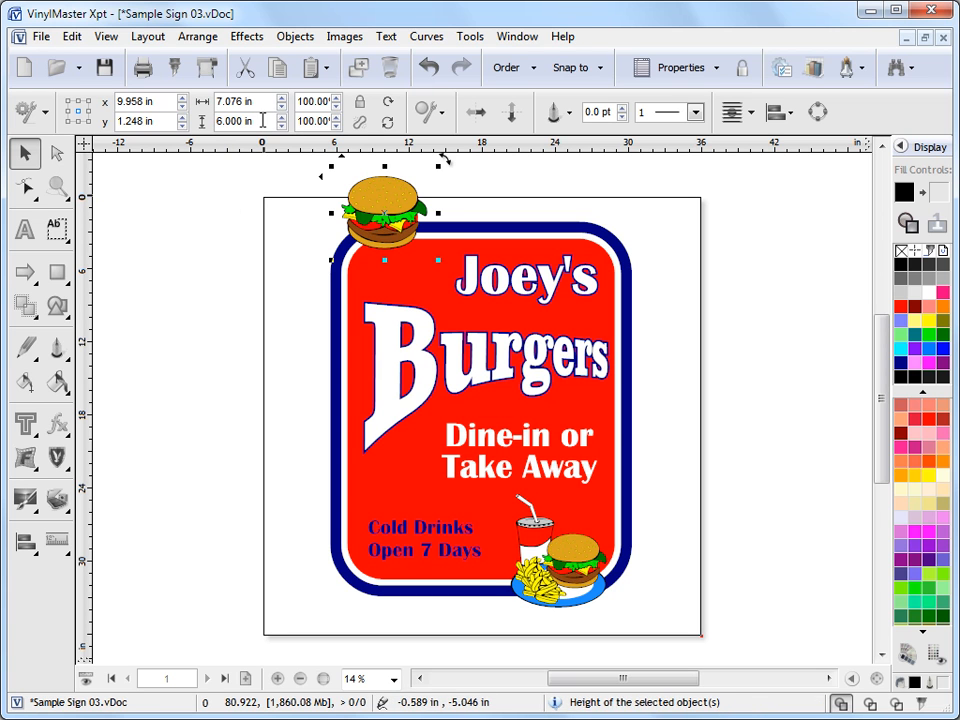
drag(393, 203, 410, 252)
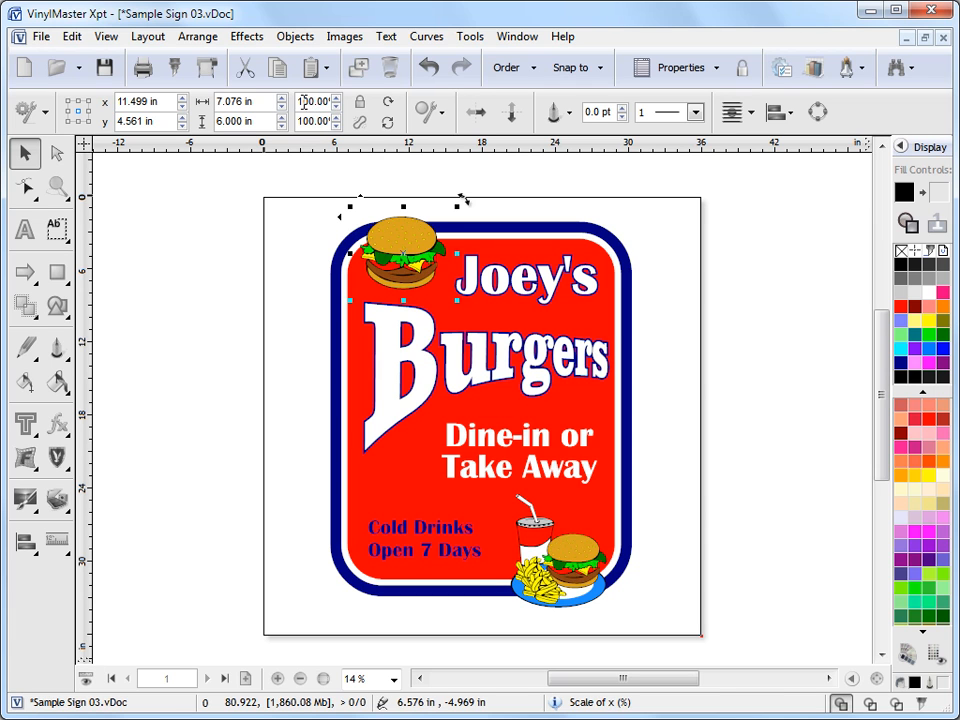
Double the burger's size, scale it back down to about 8 by 6.8 in, and reposition it beside the sign's title.
click(388, 123)
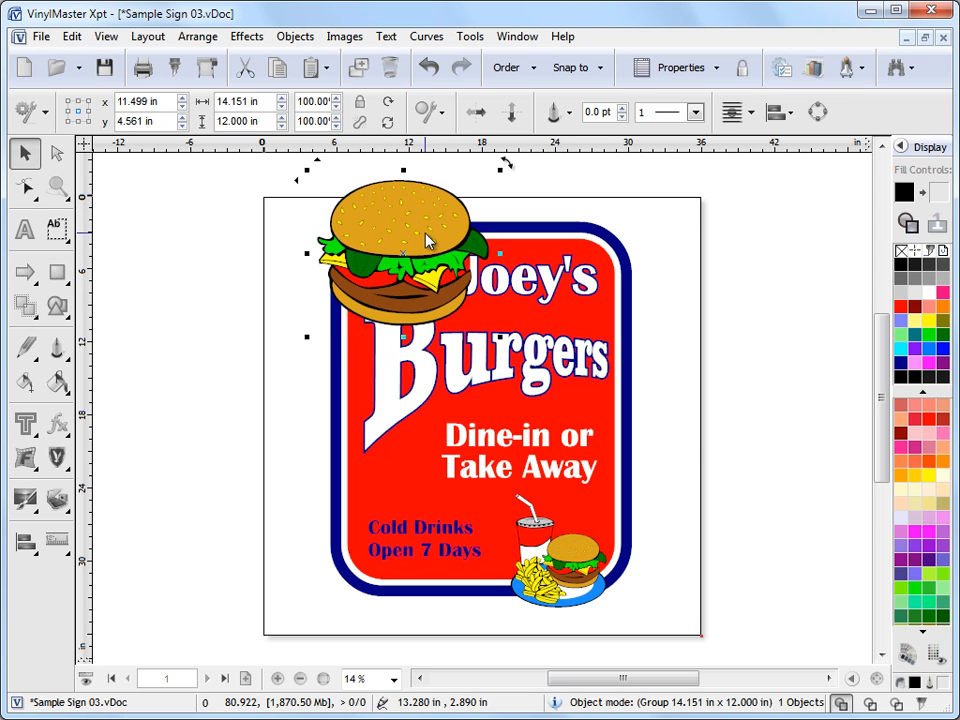
drag(499, 336, 404, 262)
drag(364, 217, 411, 246)
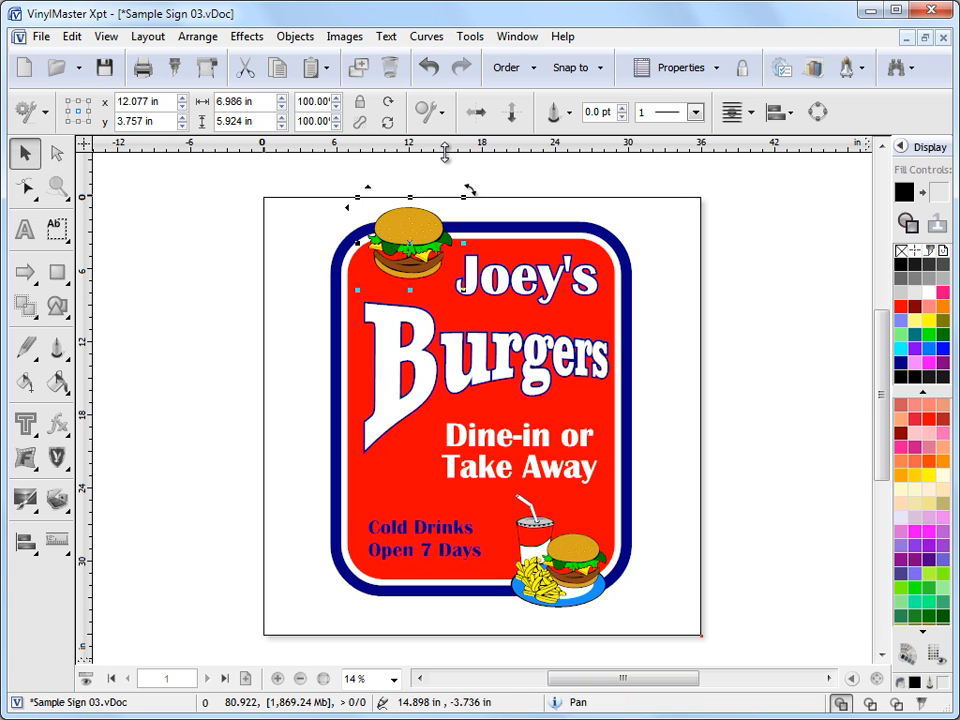
drag(428, 219, 422, 218)
drag(457, 289, 417, 246)
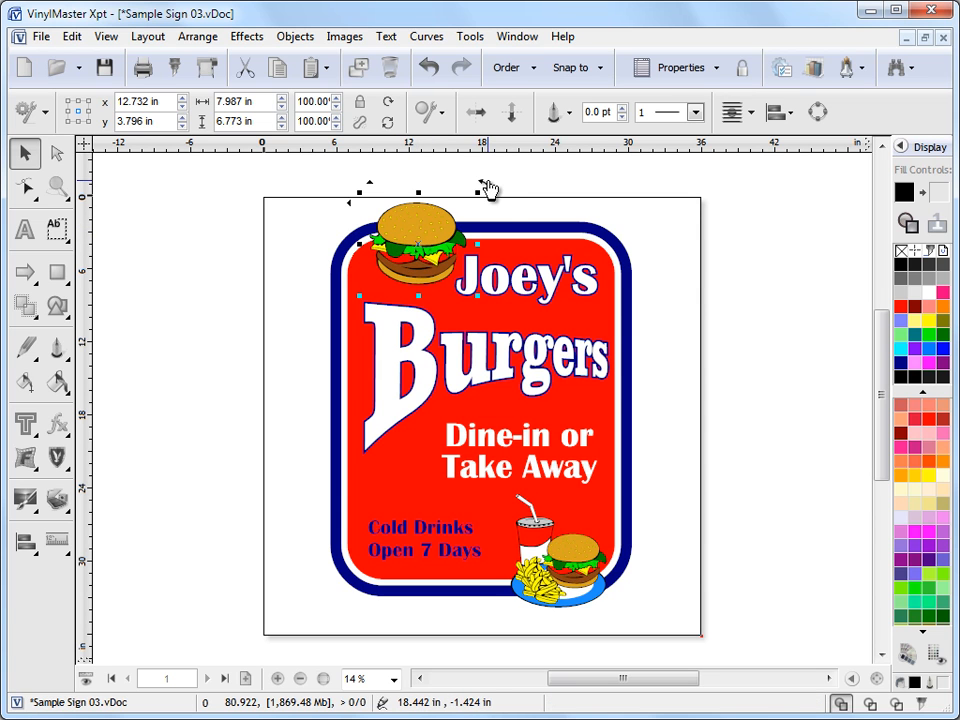
Rotate the burger freehand about its centre to a slight tilt.
mouse_move(484, 187)
mouse_down()
mouse_move(504, 242)
mouse_move(478, 310)
mouse_up()
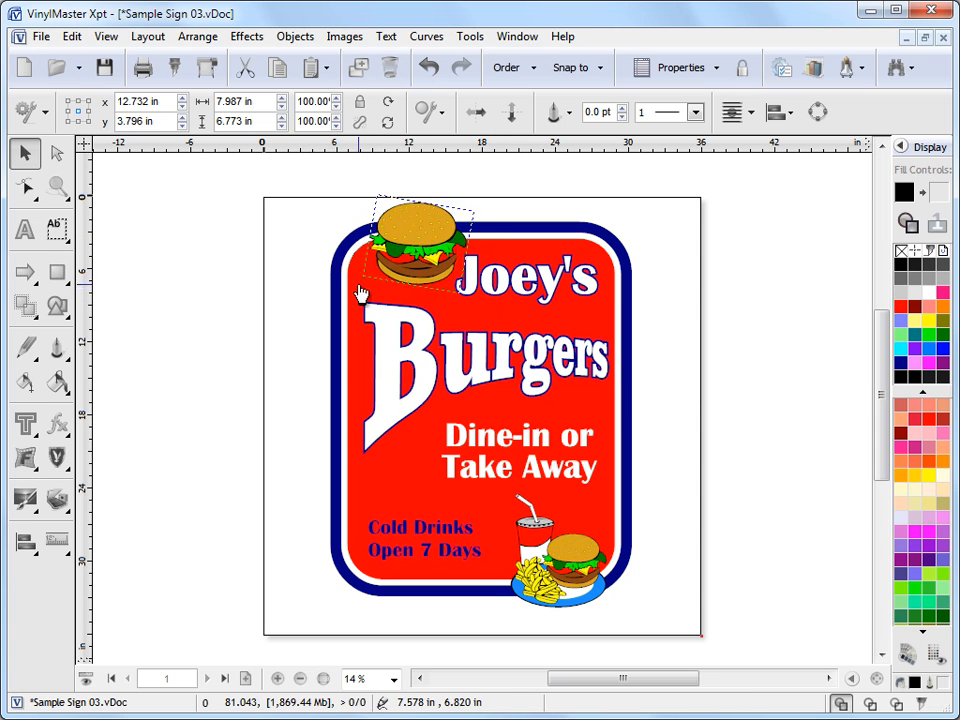
drag(369, 305, 384, 211)
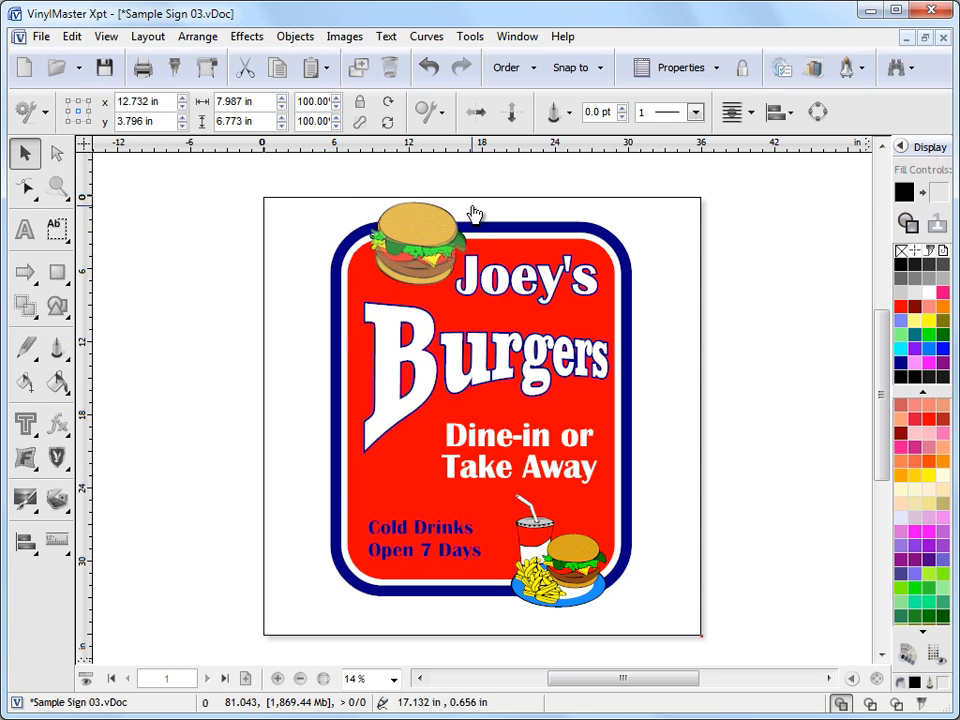
drag(484, 190, 510, 221)
Rotate the burger by an exact angle of 5 degrees.
click(433, 113)
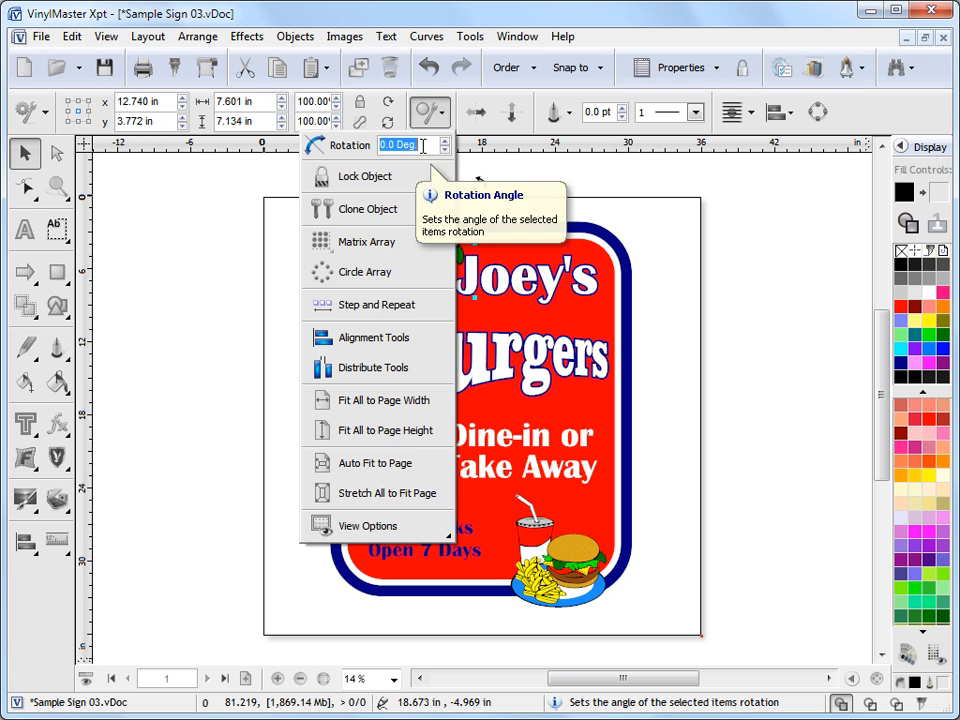
text(5)
key(Return)
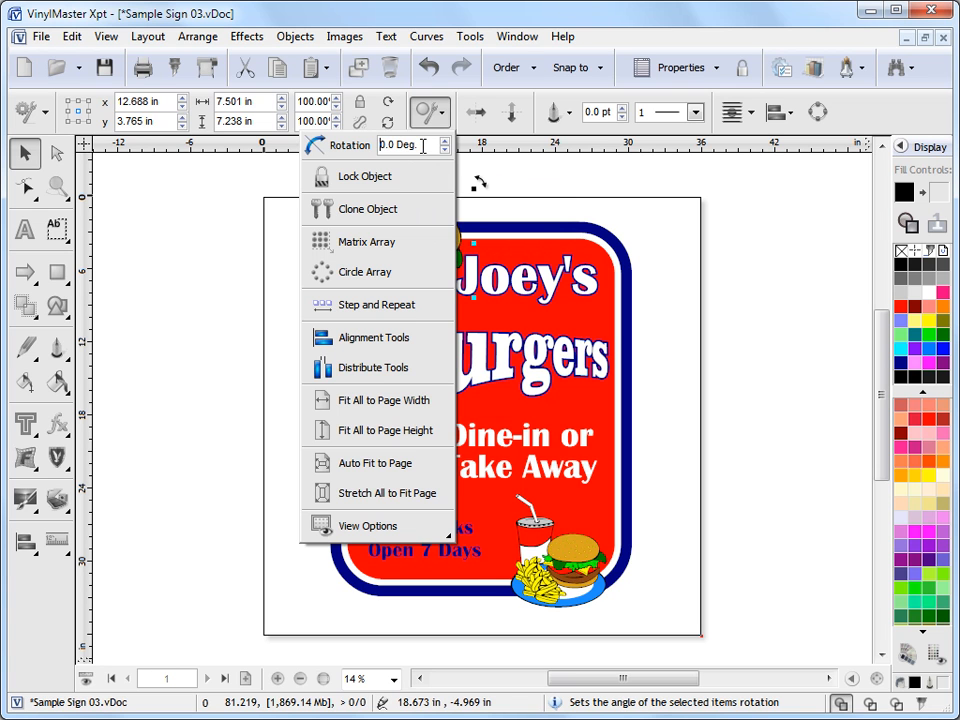
Undo the burger's exact-angle rotation.
click(615, 201)
click(429, 67)
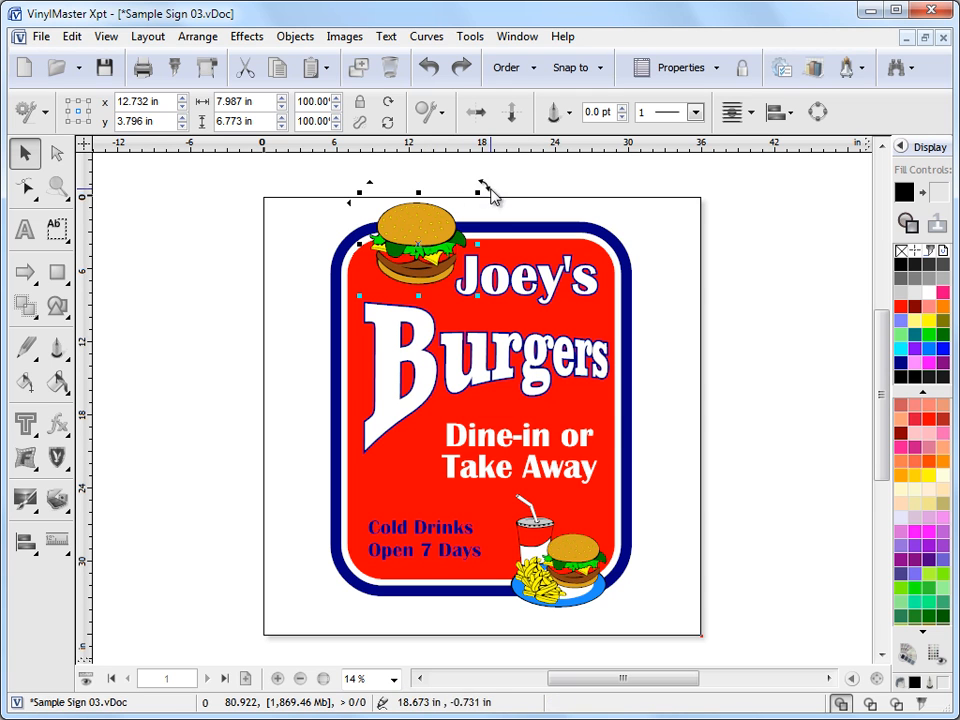
Rotate the burger a quarter turn clockwise around a rotation origin moved to its lower-left edge, and undo the rotation.
click(437, 220)
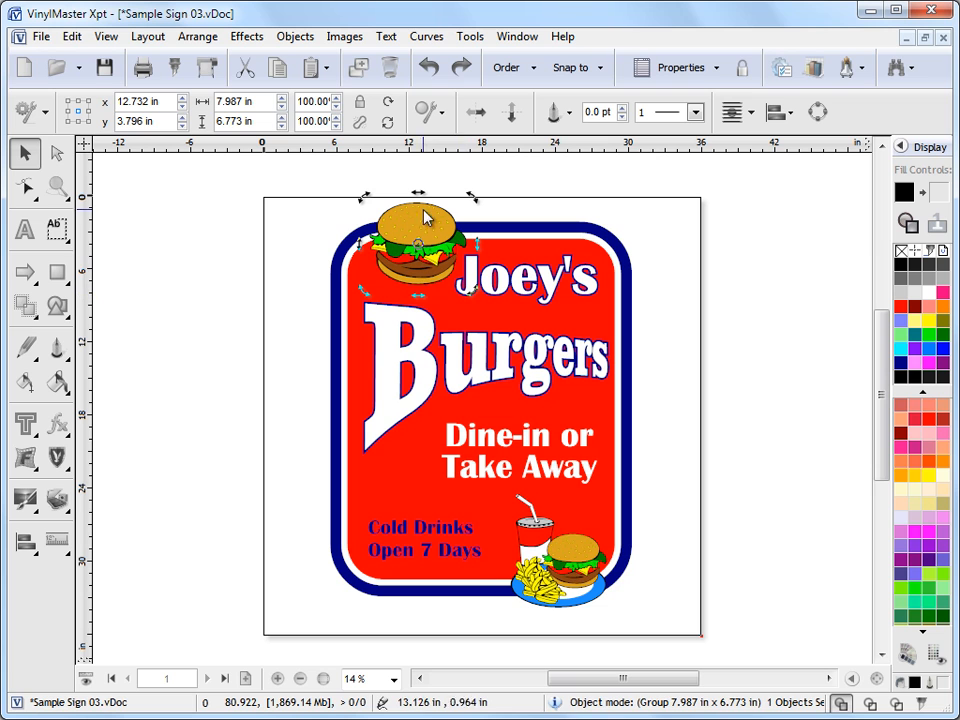
mouse_move(418, 243)
mouse_down()
mouse_move(432, 219)
mouse_move(377, 270)
mouse_up()
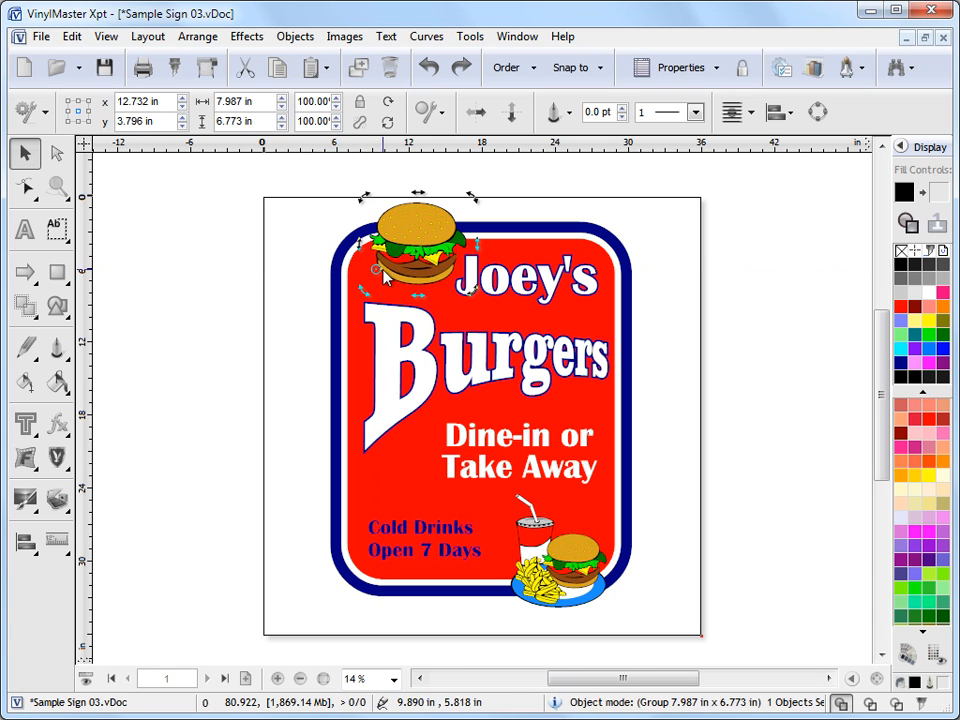
drag(474, 204, 410, 325)
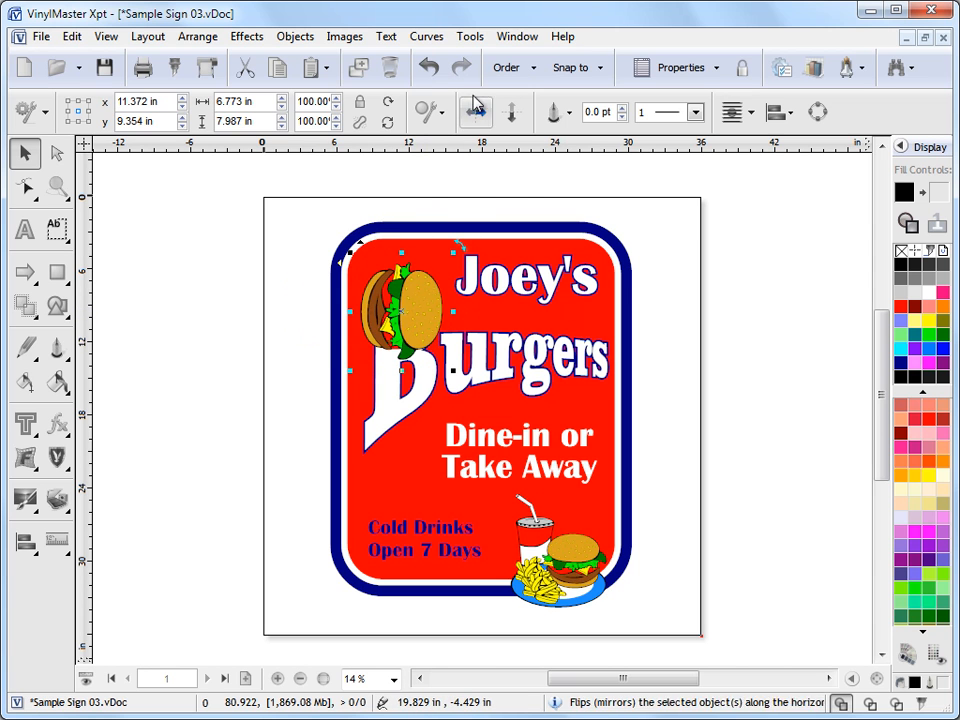
click(428, 70)
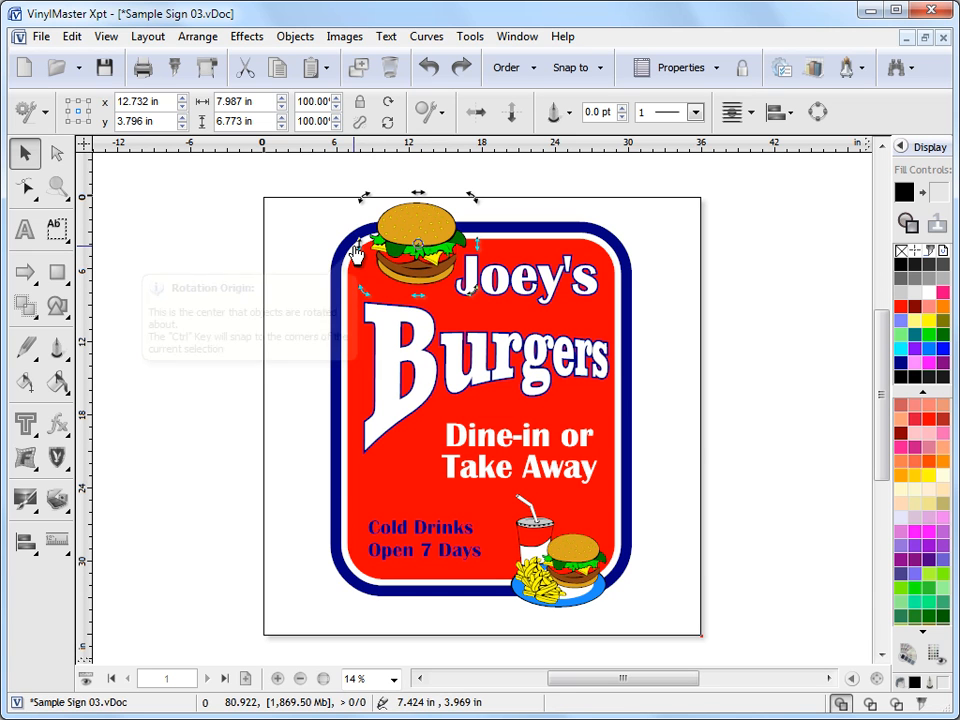
Skew the burger horizontally so it leans right at about 8.3 in wide, and undo the skew.
drag(417, 194, 455, 208)
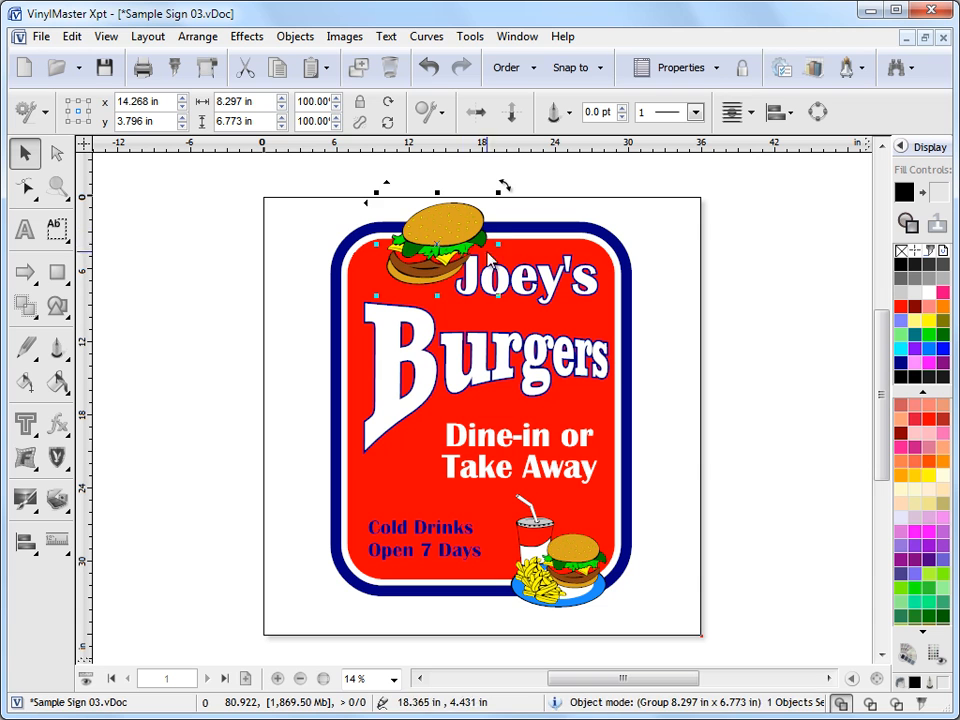
mouse_move(499, 245)
mouse_down()
mouse_move(502, 360)
mouse_move(501, 248)
mouse_up()
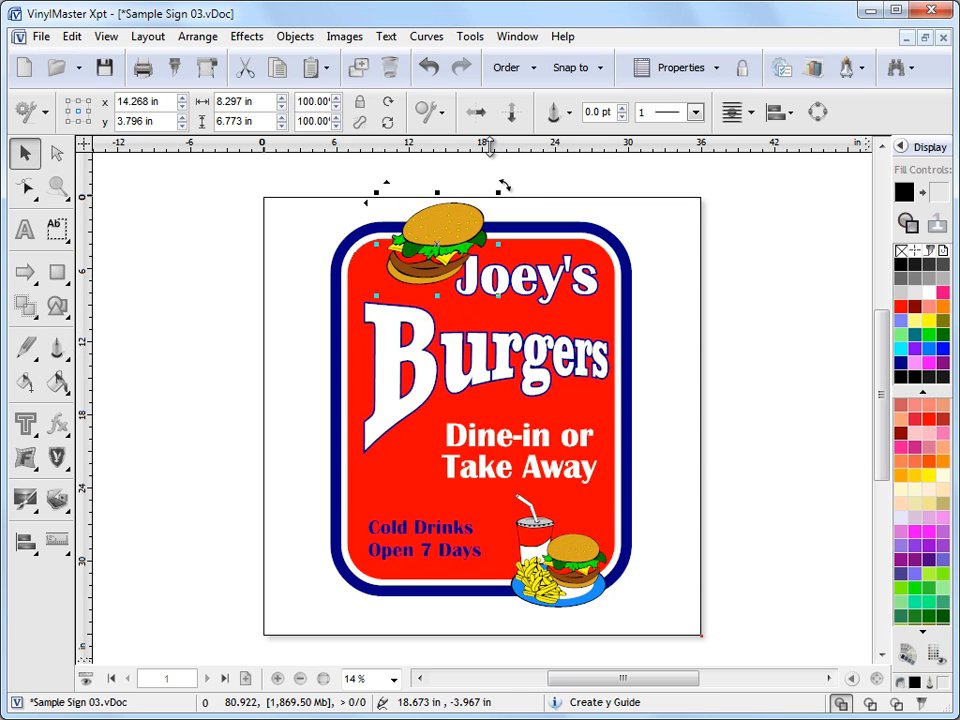
click(430, 68)
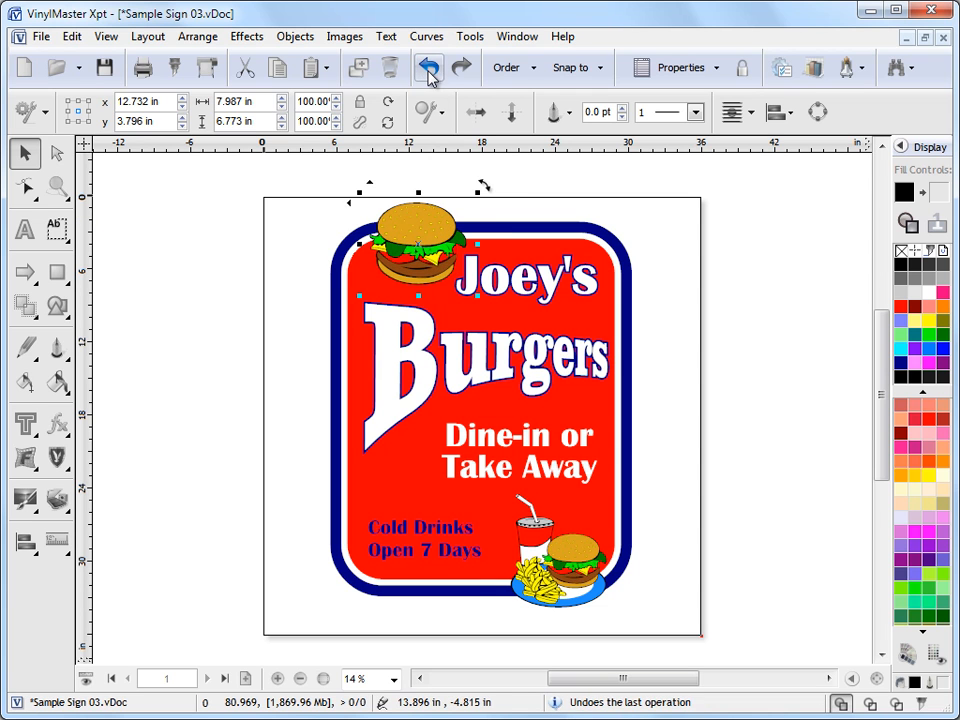
Move the burger to about x 12 in, y 3.6 in at the sign's upper-left corner and deselect it.
drag(416, 249, 407, 246)
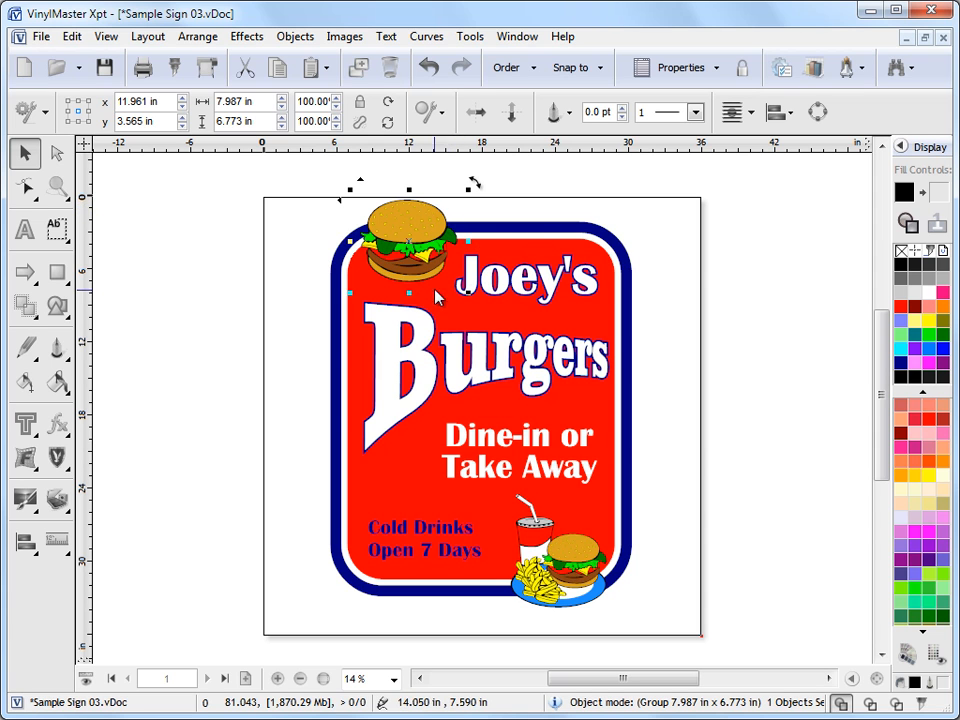
click(692, 336)
Select all objects with a selection box around the sign and again with the Select All command, clearing the selection each time.
drag(298, 190, 688, 645)
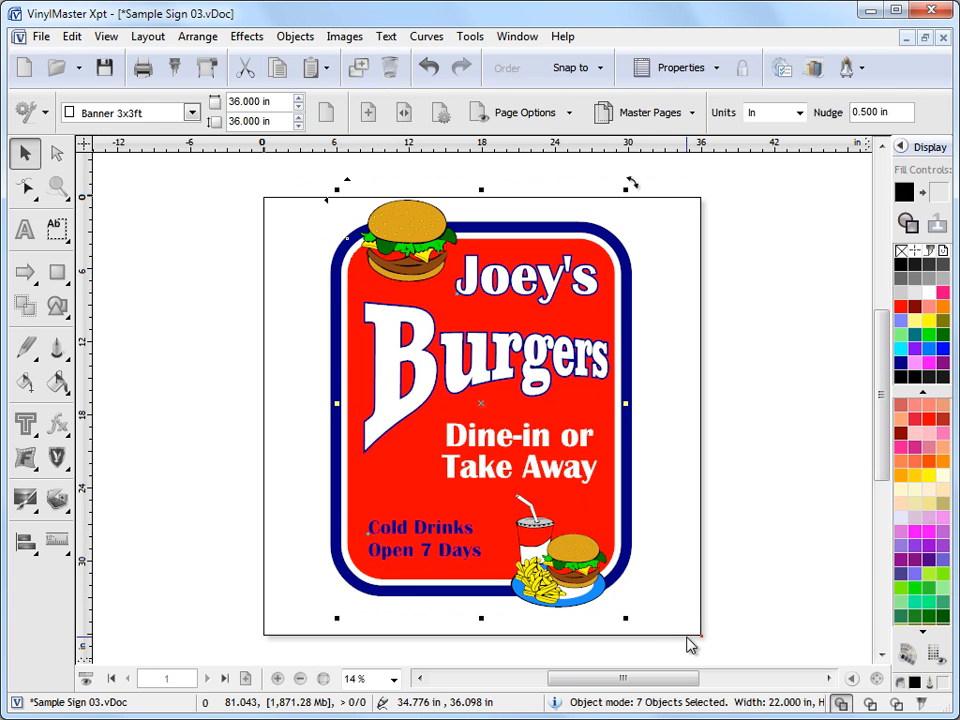
click(711, 568)
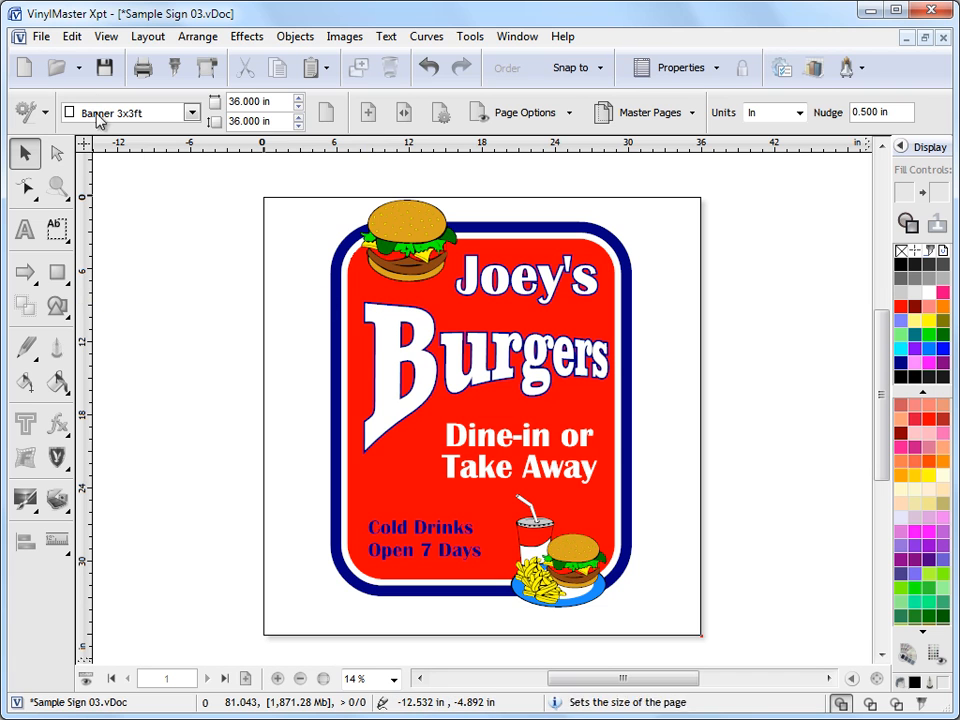
click(71, 37)
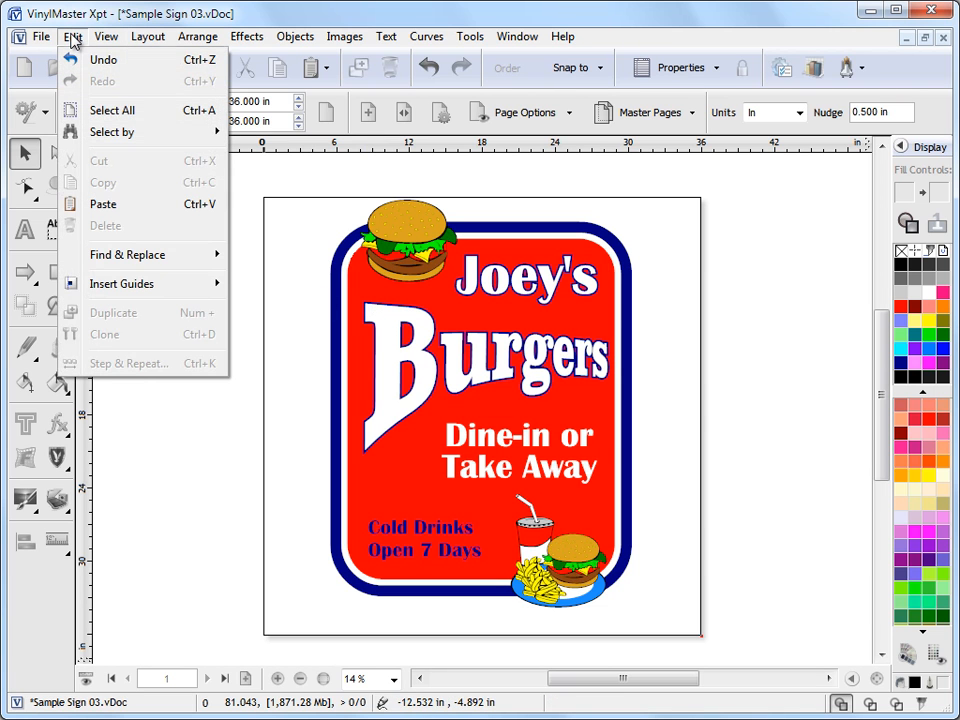
click(135, 113)
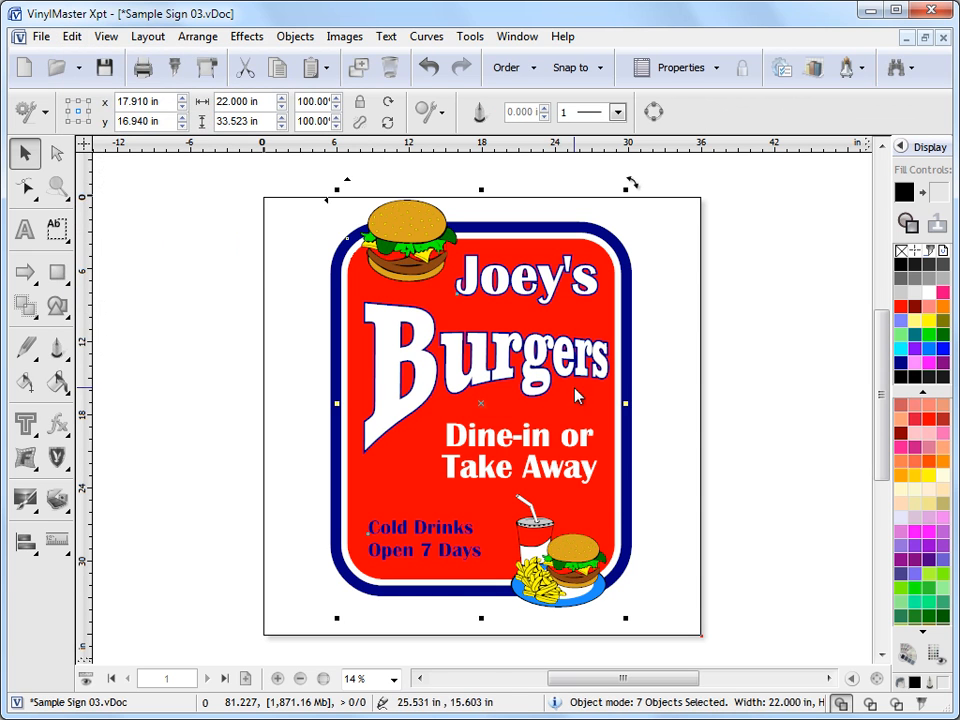
click(708, 445)
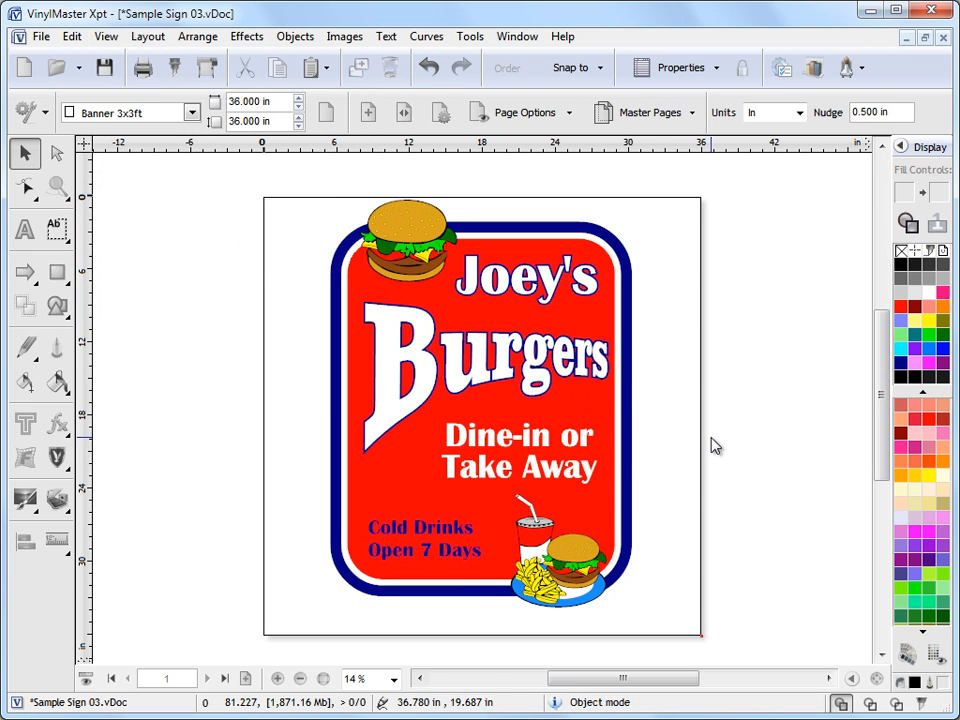
Select every object, mirror the whole sign horizontally and vertically, and mirror it back to its original orientation.
key(ctrl+a)
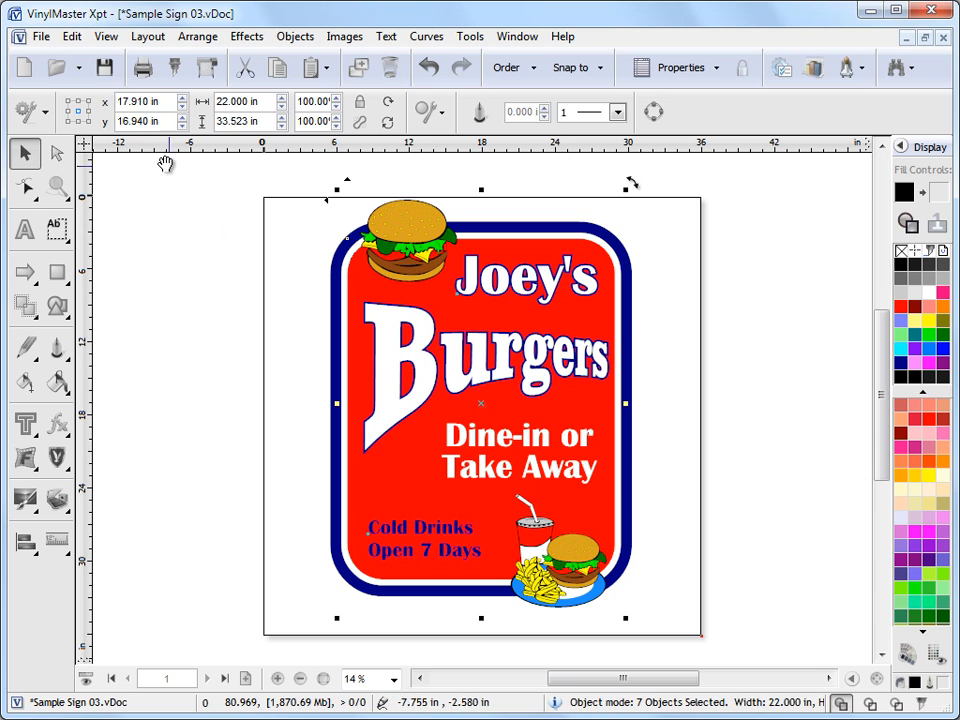
click(195, 37)
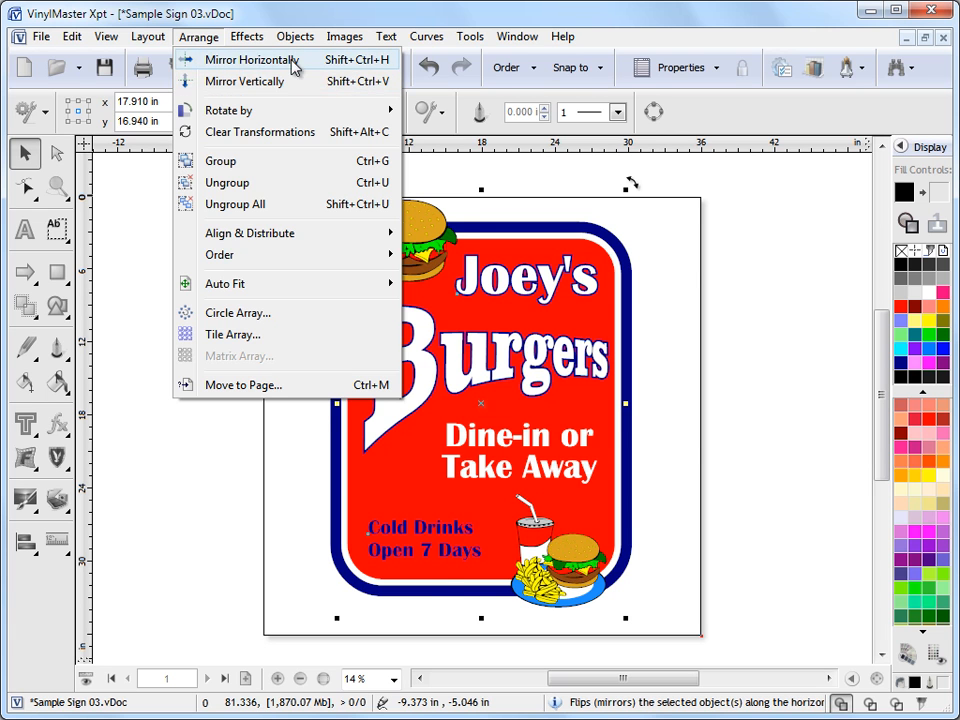
click(240, 62)
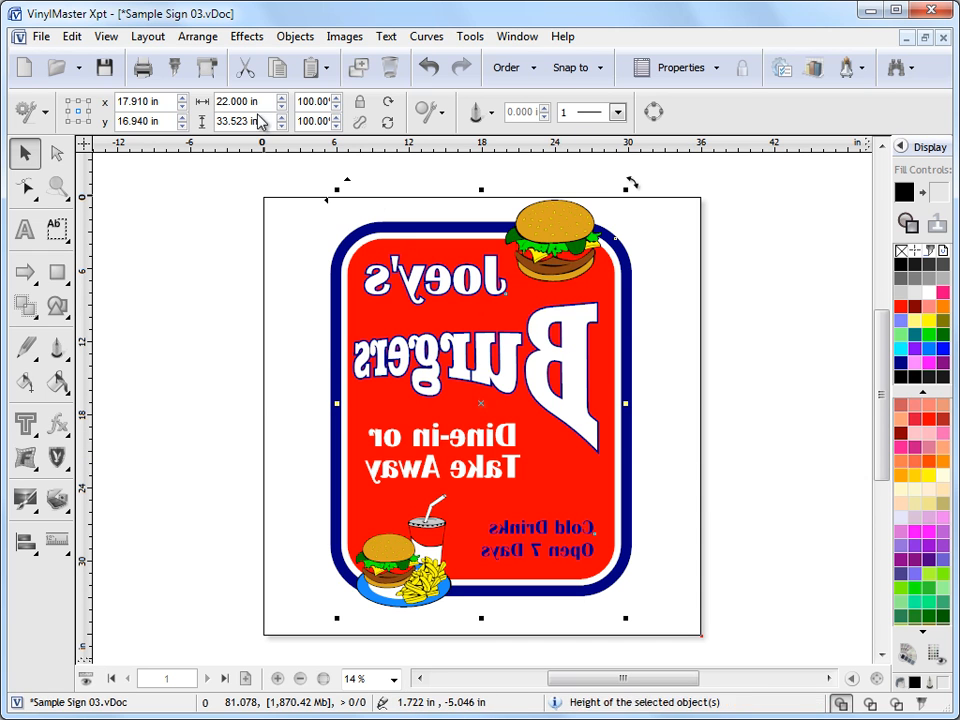
click(149, 37)
mouse_move(189, 38)
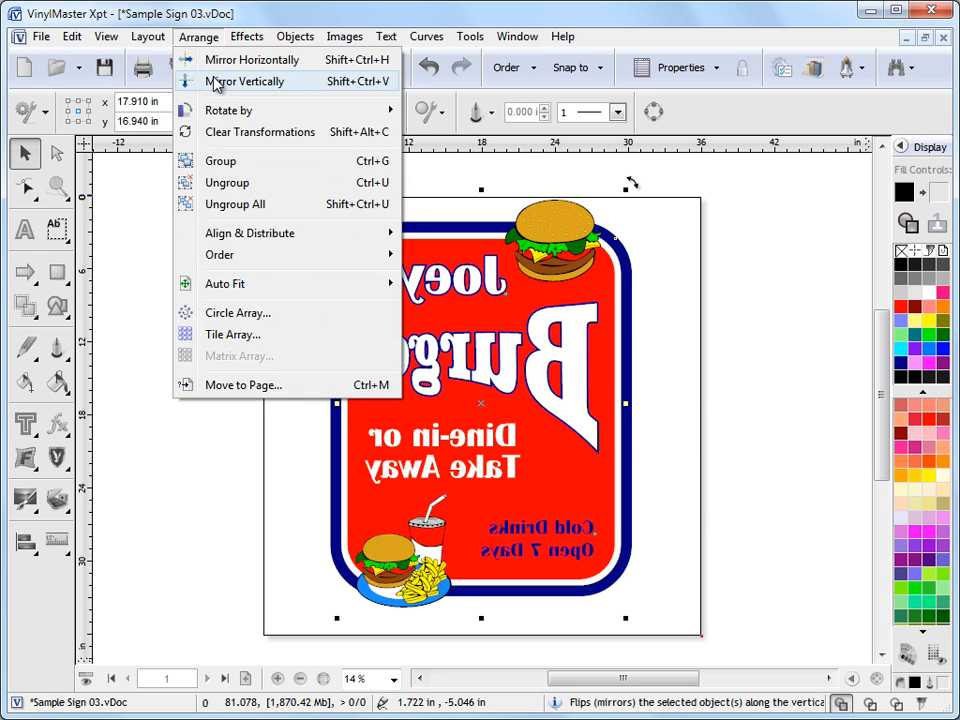
click(216, 79)
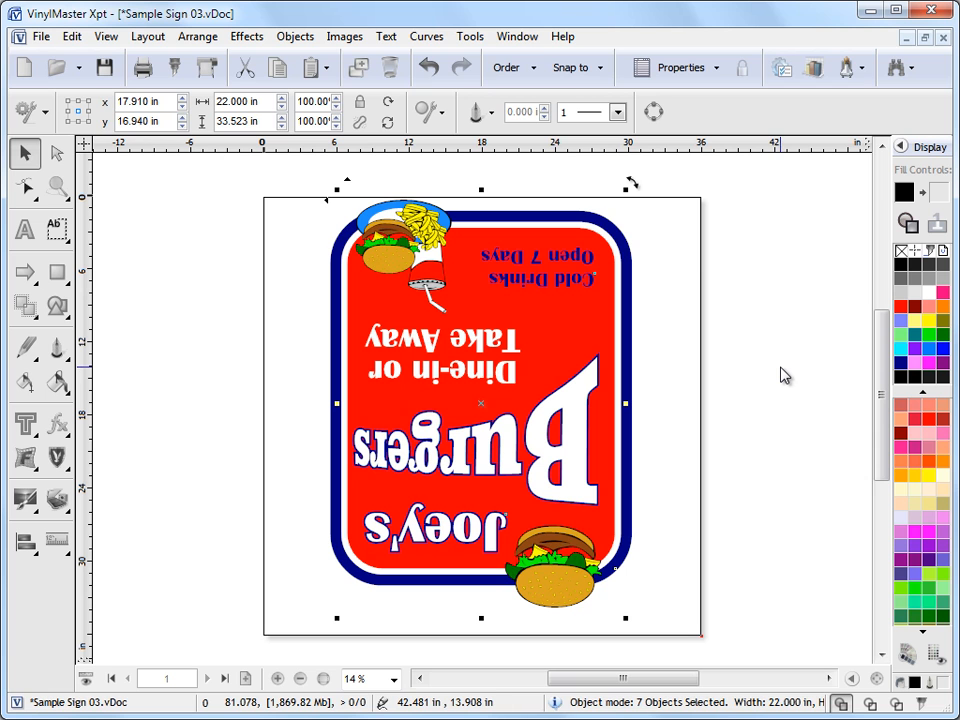
click(205, 42)
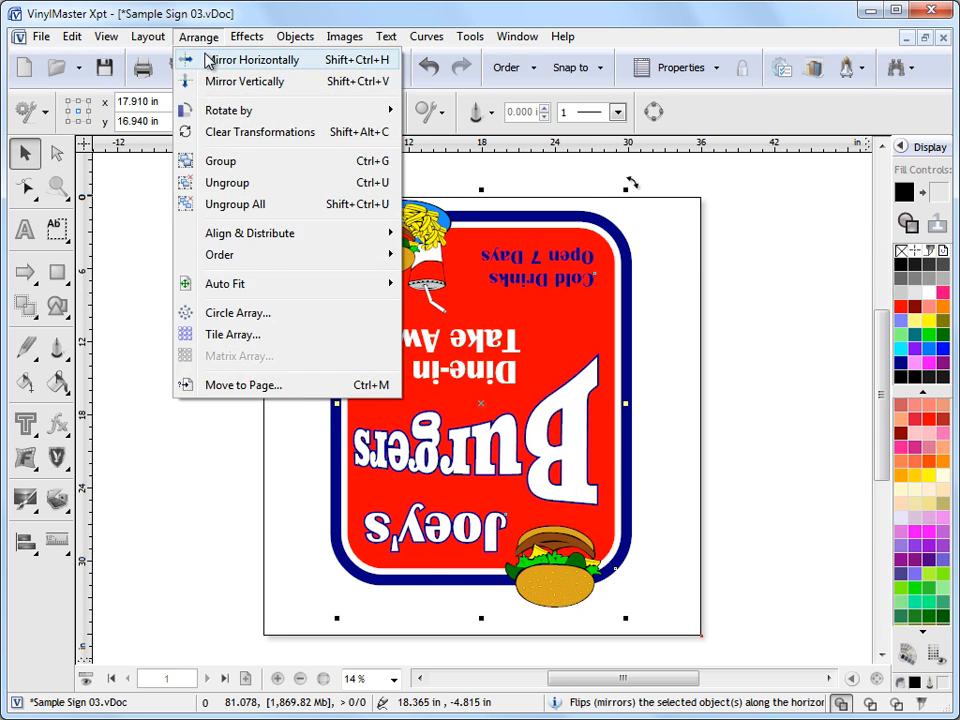
click(204, 59)
click(206, 42)
click(208, 80)
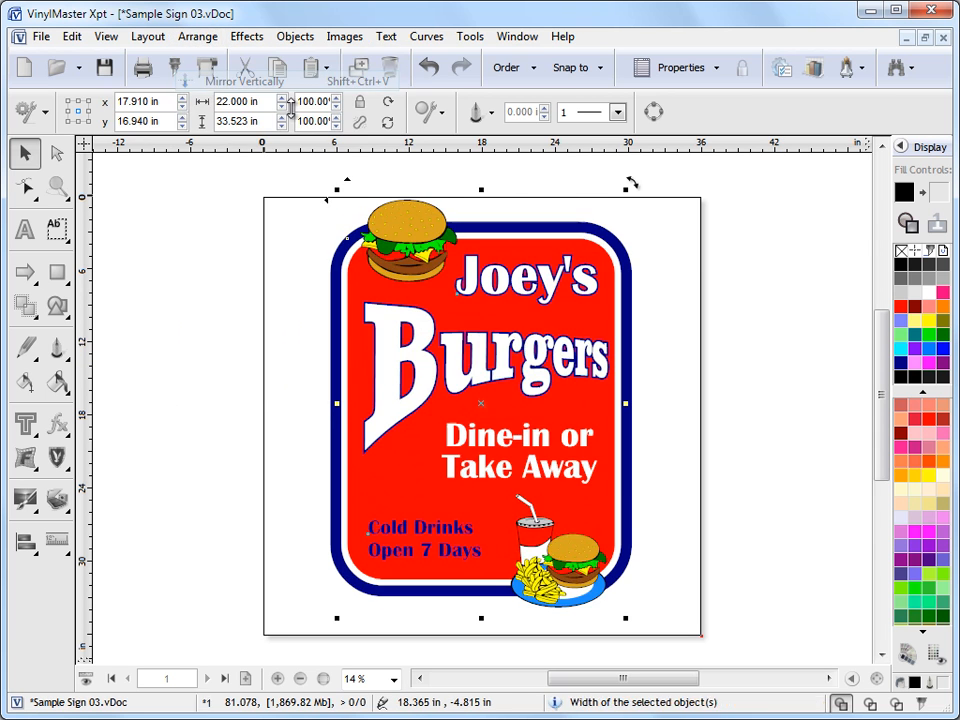
click(748, 358)
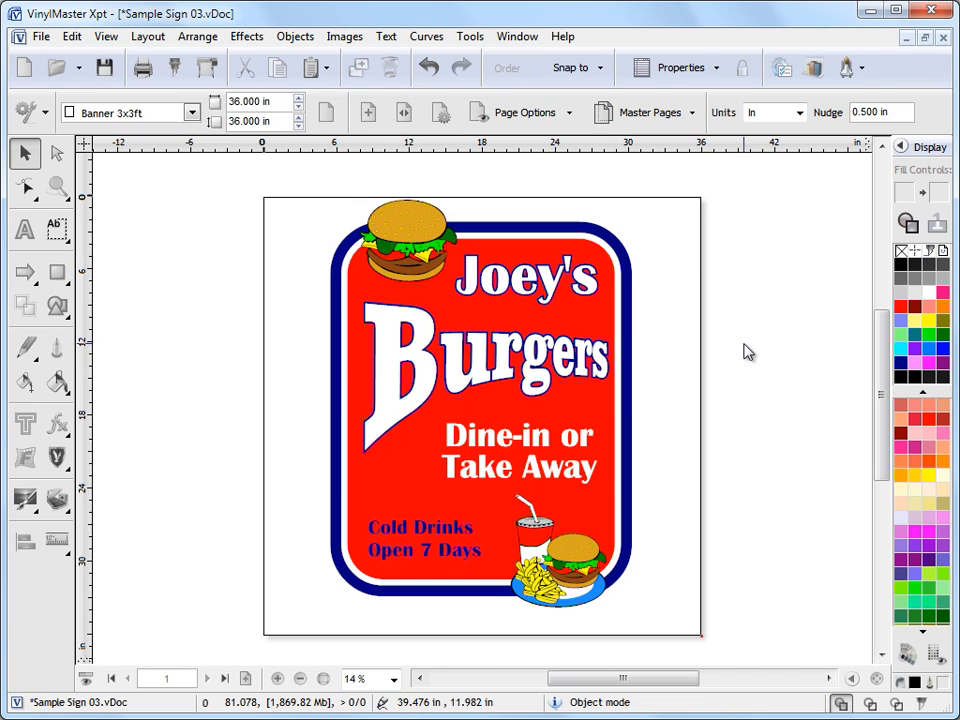
Mirror the burger beside the title horizontally and vertically, and mirror it back to its original orientation.
click(425, 257)
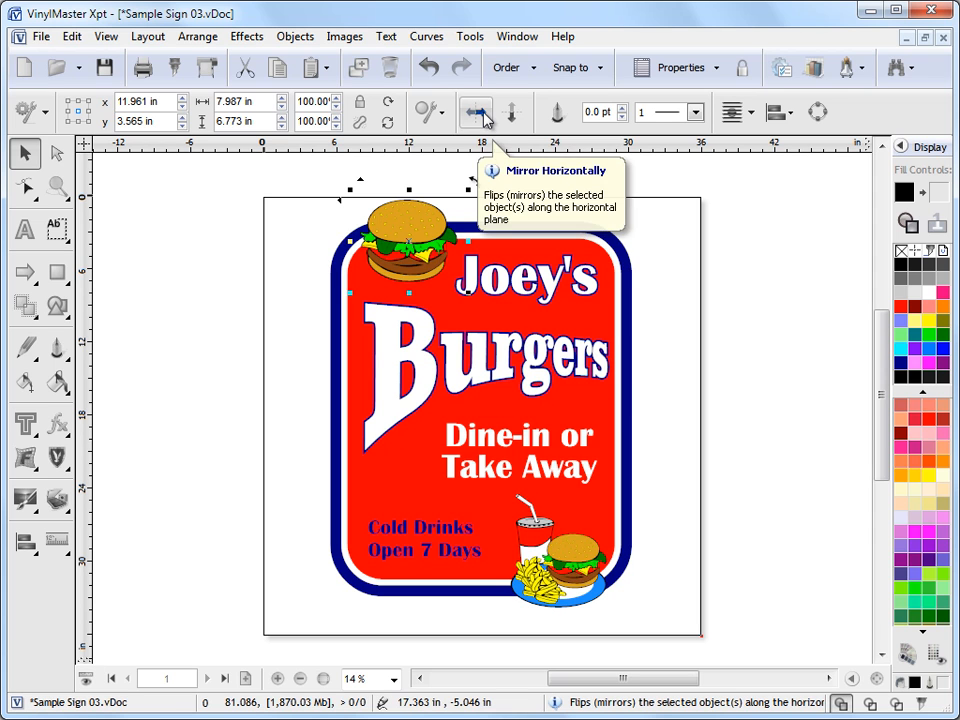
click(484, 118)
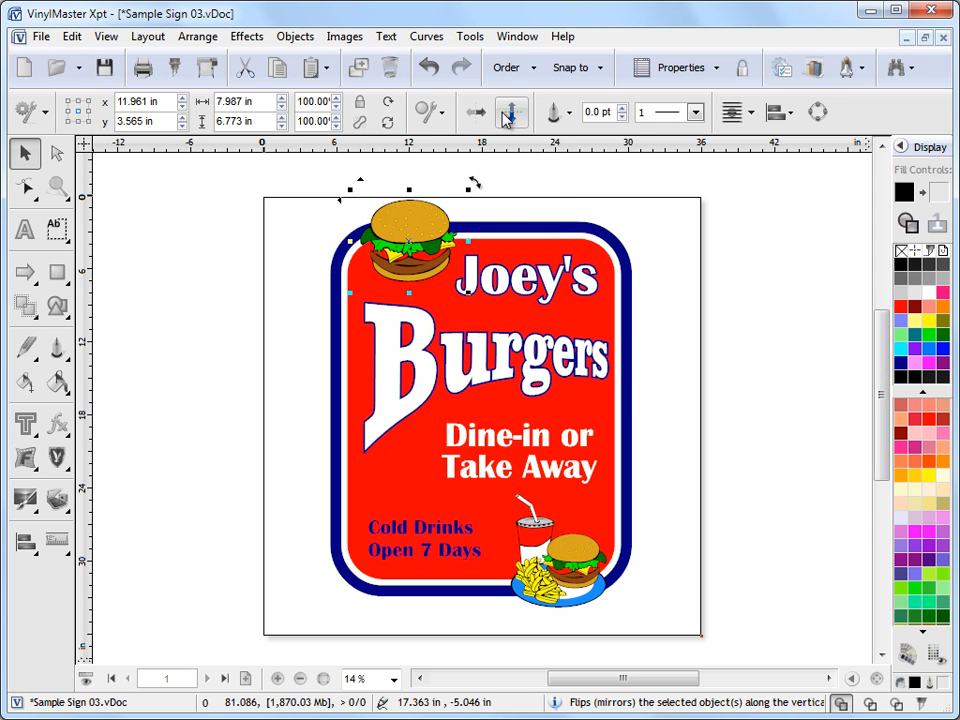
click(507, 116)
click(507, 116)
click(484, 116)
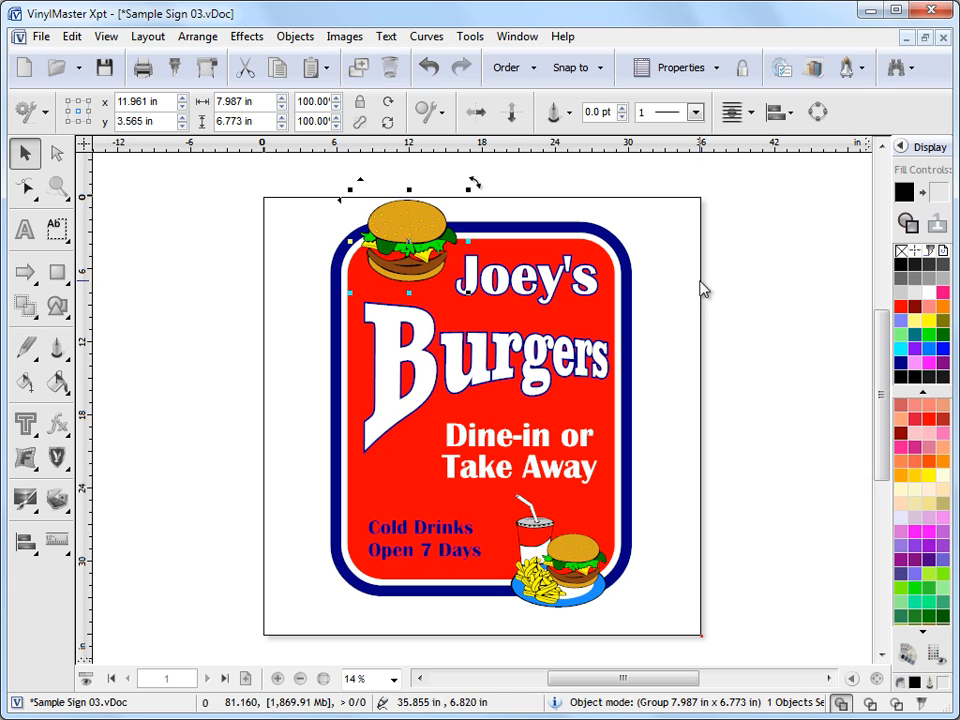
click(703, 375)
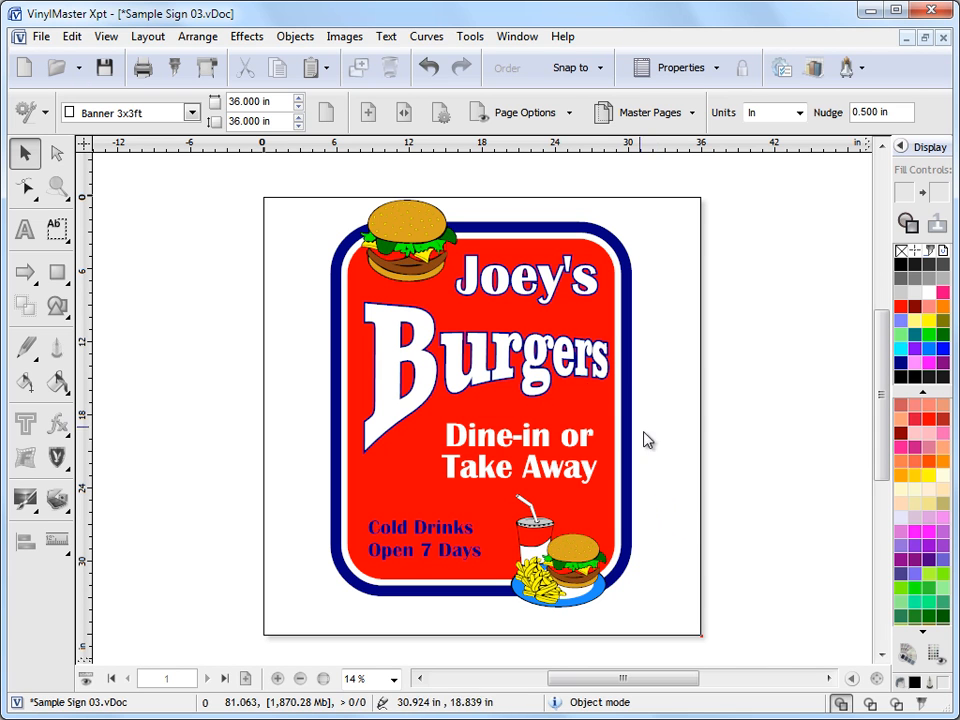
Move the grouped meal artwork horizontally off the sign to about x 36.3 in, across the page's right edge.
click(57, 187)
drag(498, 481, 733, 632)
click(25, 152)
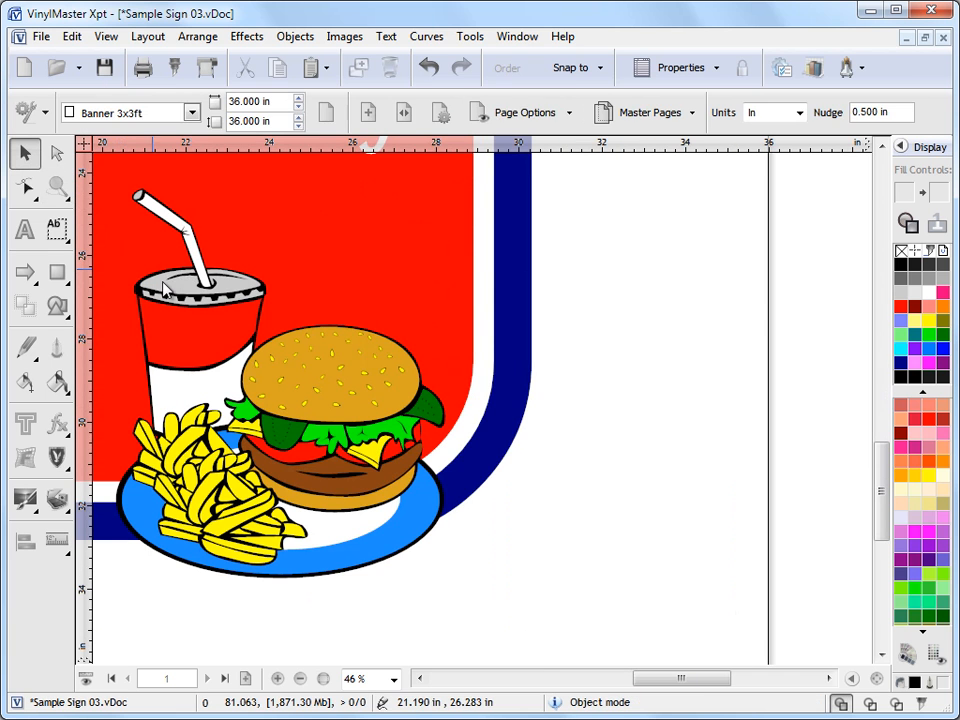
click(134, 225)
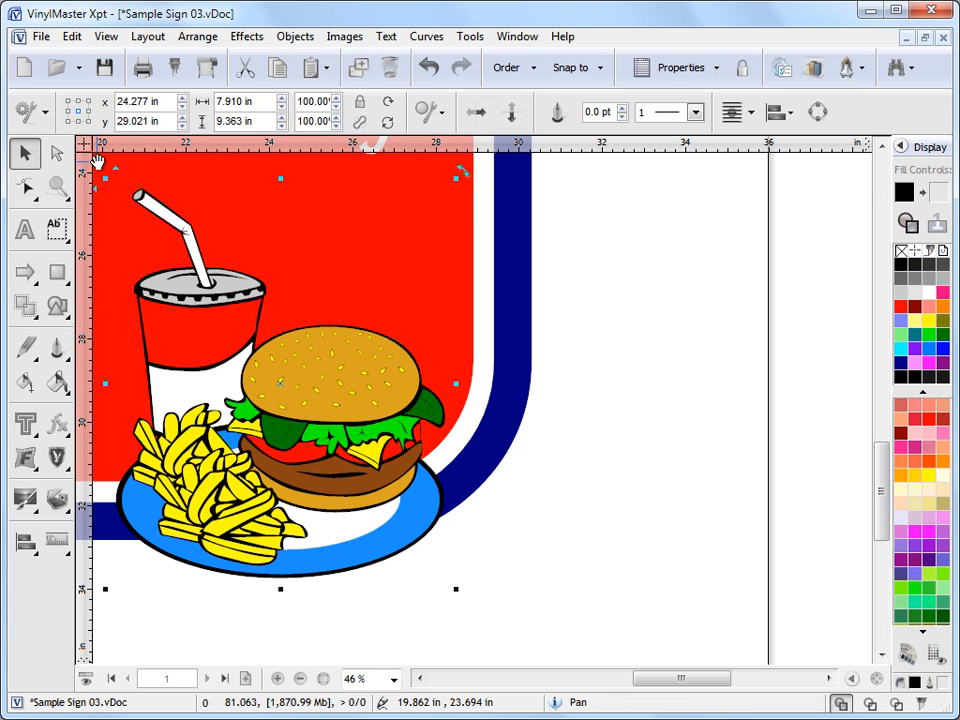
drag(148, 155, 222, 192)
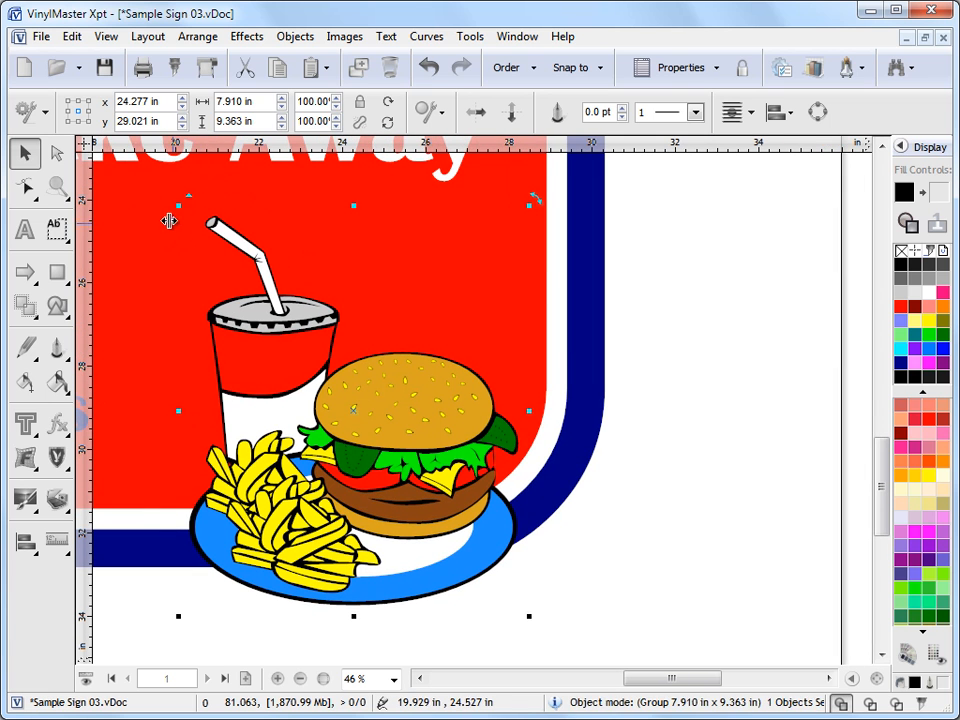
drag(165, 214, 664, 266)
drag(655, 680, 700, 684)
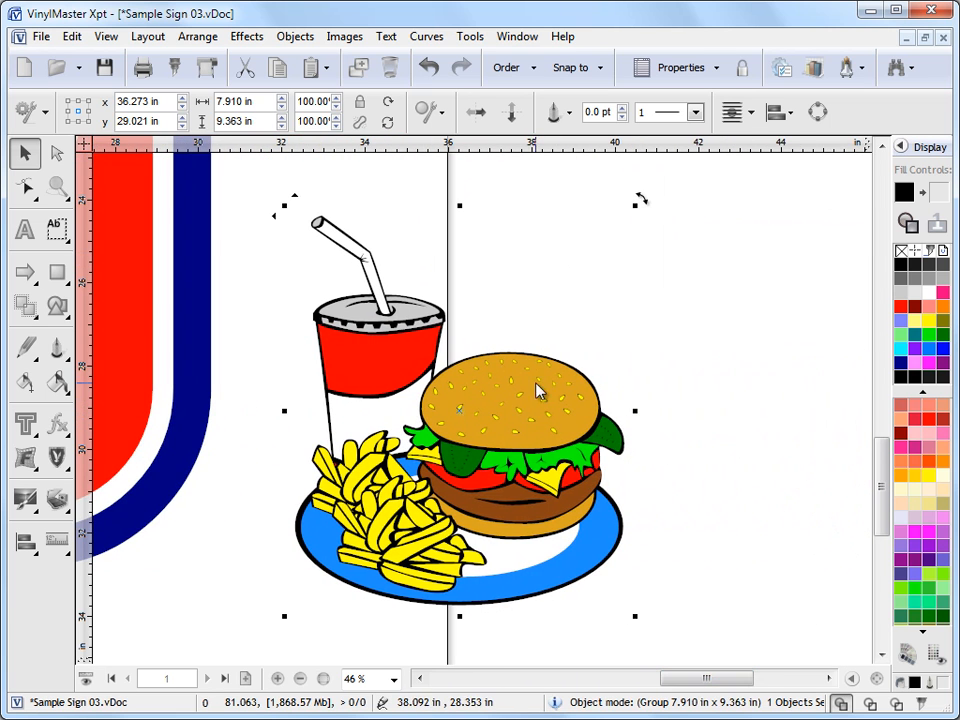
Ungroup the meal artwork once and clear the selection.
click(208, 38)
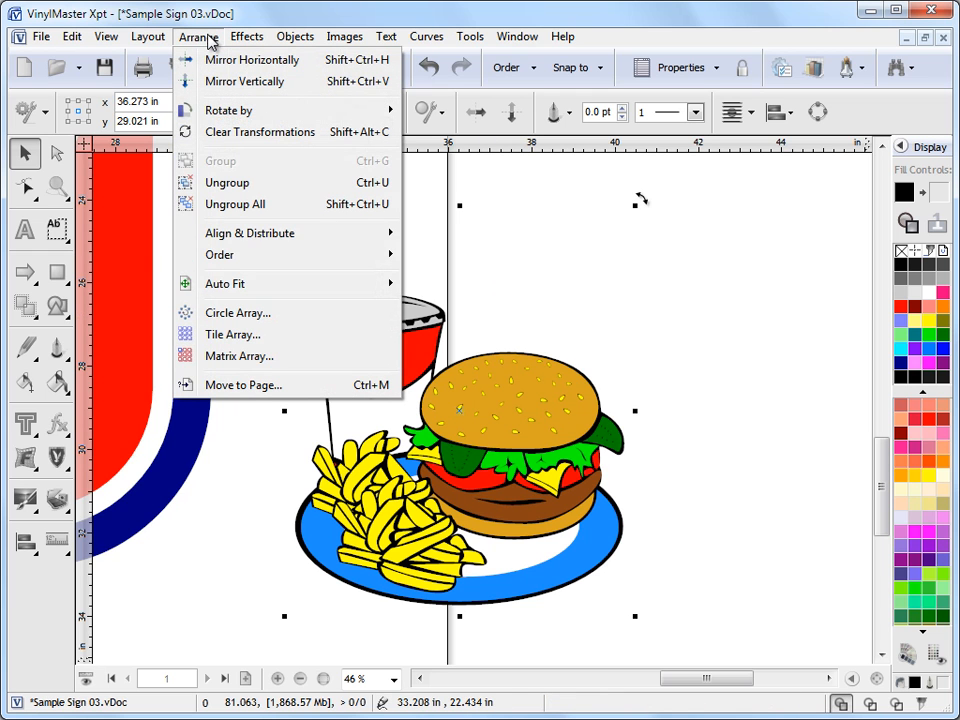
click(318, 189)
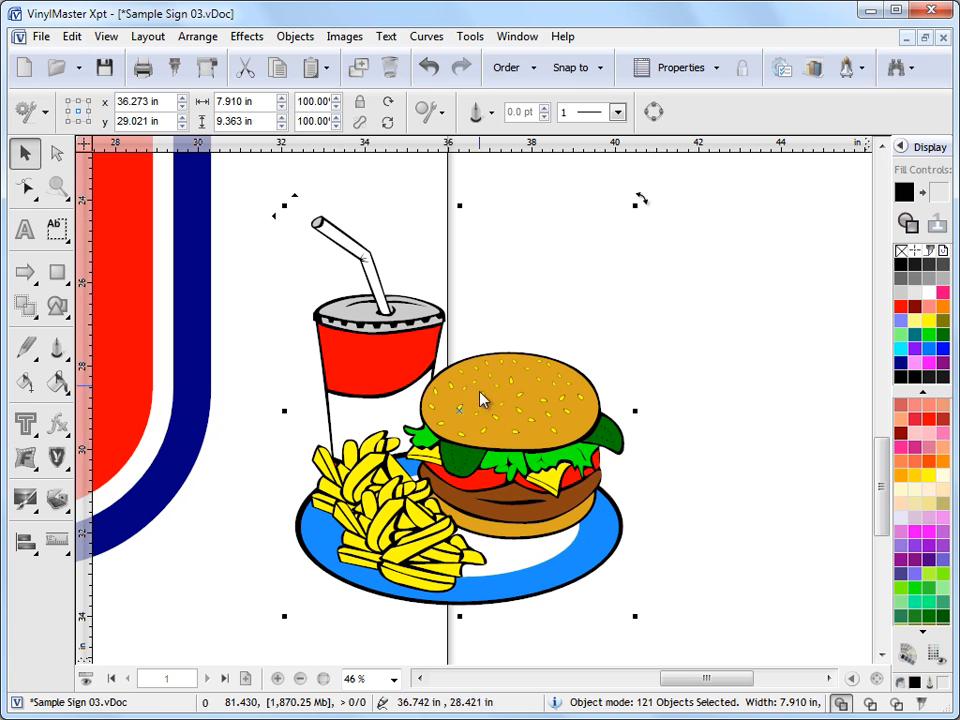
click(727, 412)
Bring the drink cup to the front of the meal artwork, and send it to the back again.
click(390, 338)
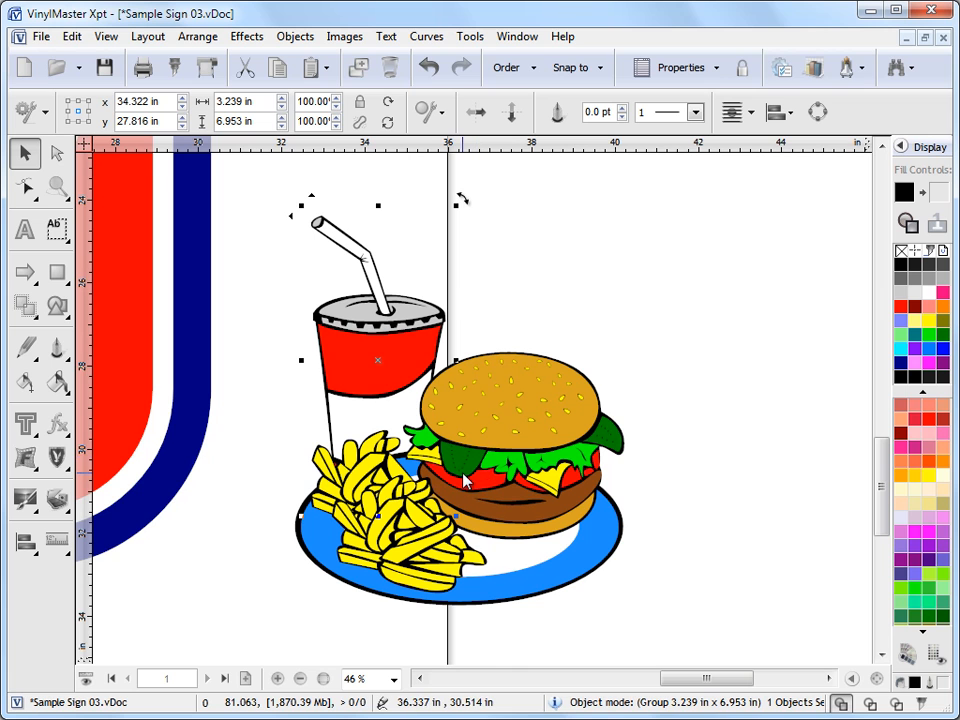
click(587, 76)
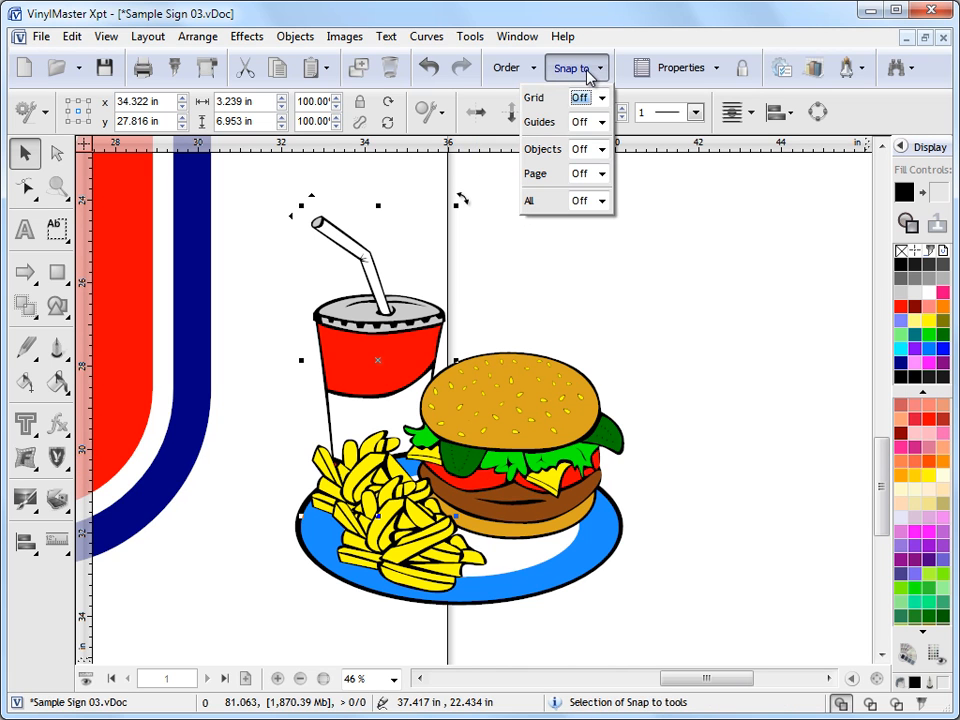
click(510, 75)
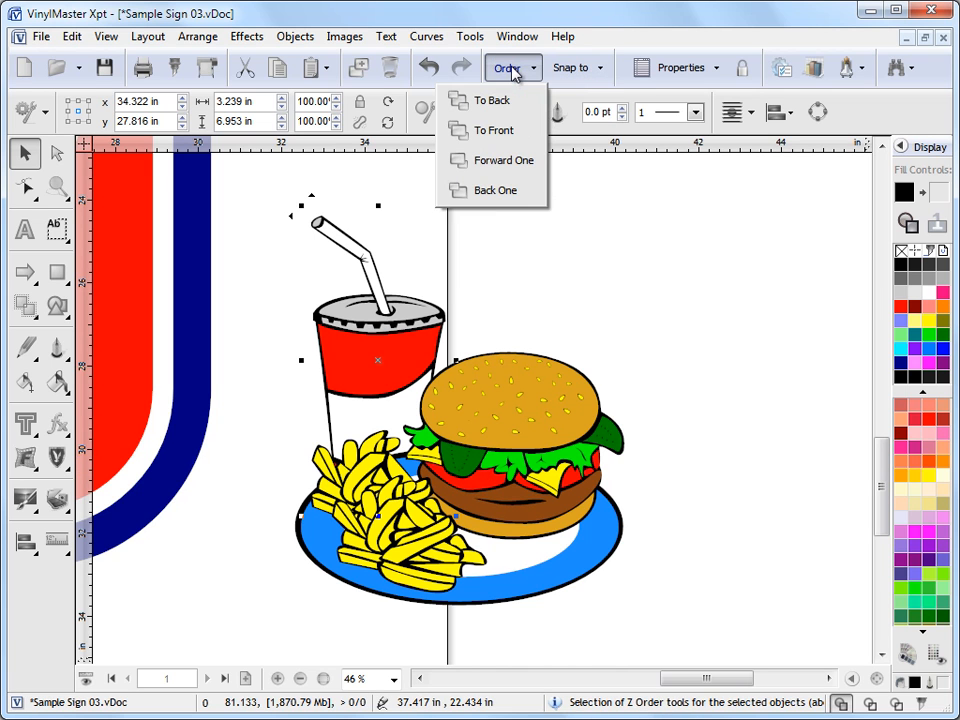
click(497, 131)
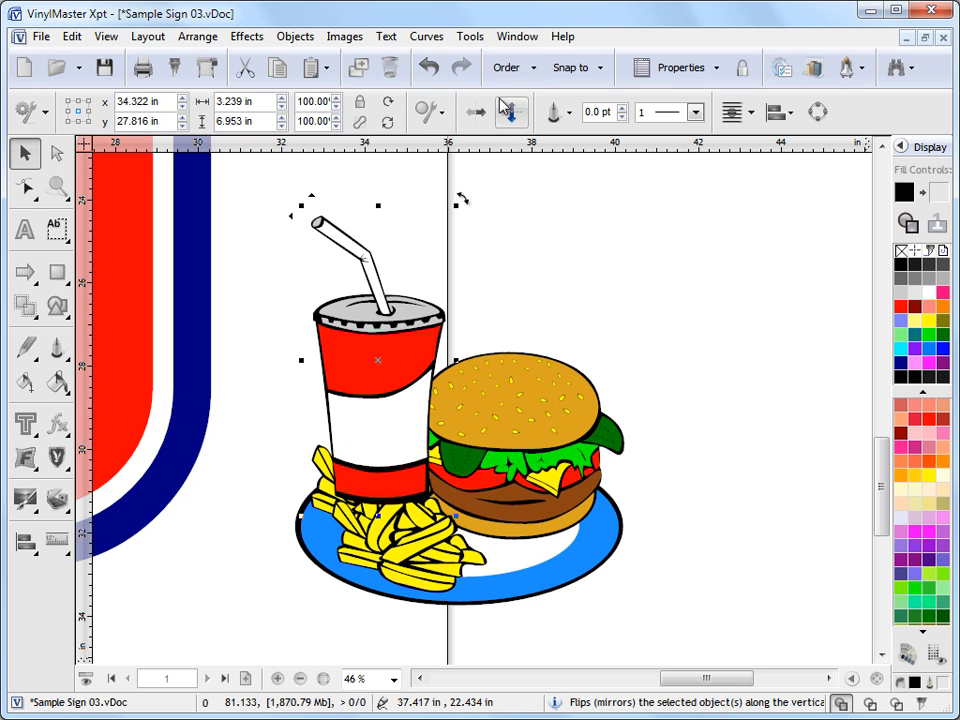
click(507, 75)
click(505, 101)
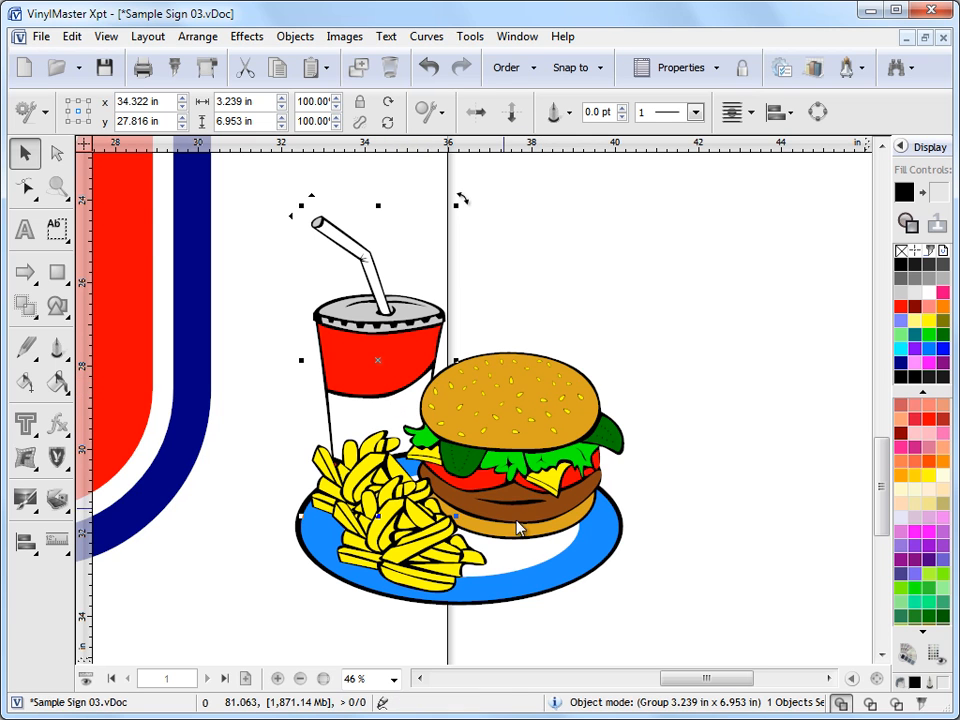
Select all parts of the drink, burger, fries and plate artwork and group them.
click(543, 447)
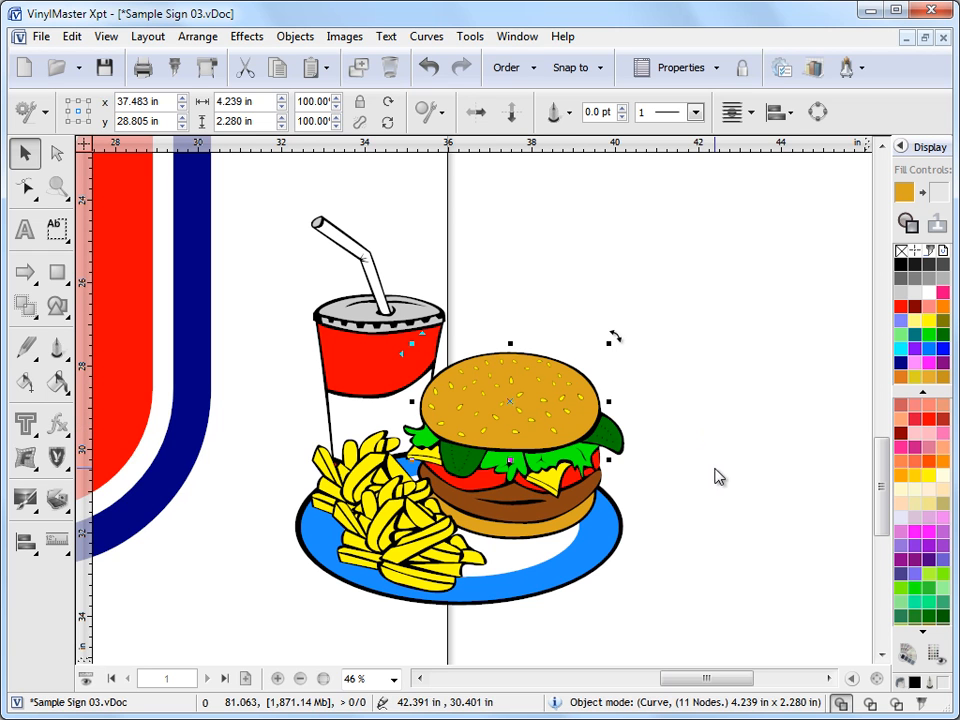
click(696, 621)
drag(696, 606, 230, 200)
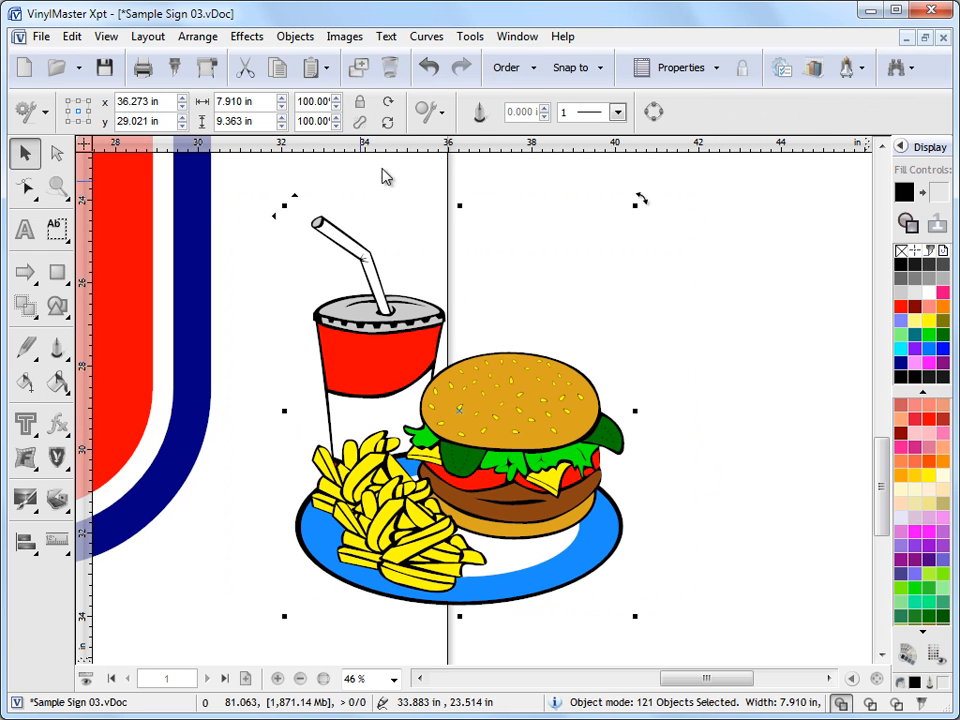
click(197, 37)
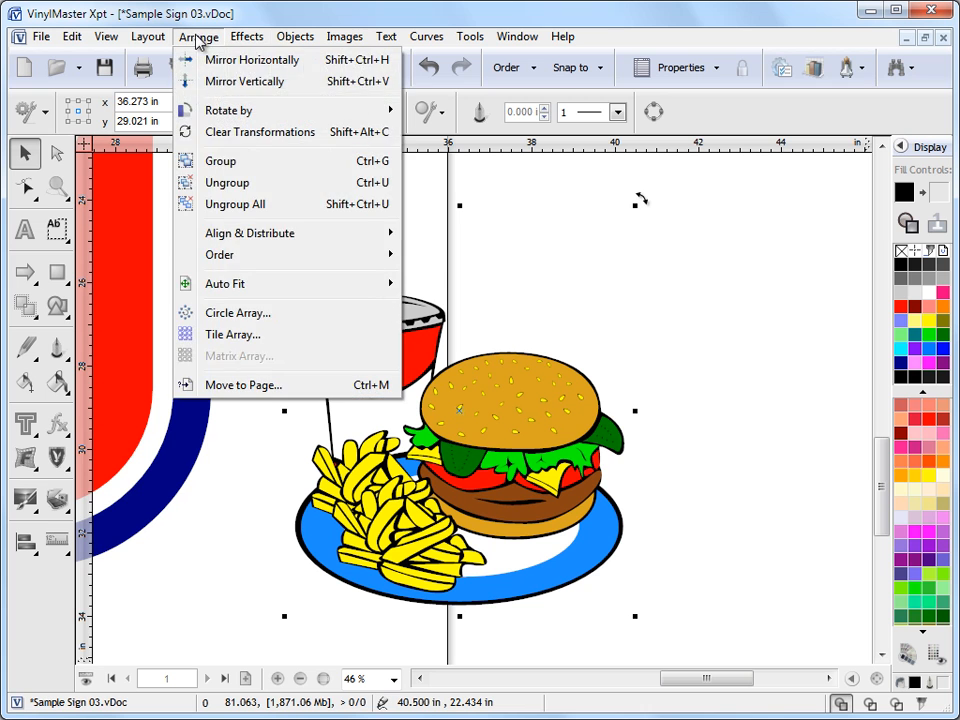
click(221, 160)
Move the grouped meal horizontally back onto the sign to about x 23.1 in and bring it to the front.
drag(285, 236, 140, 250)
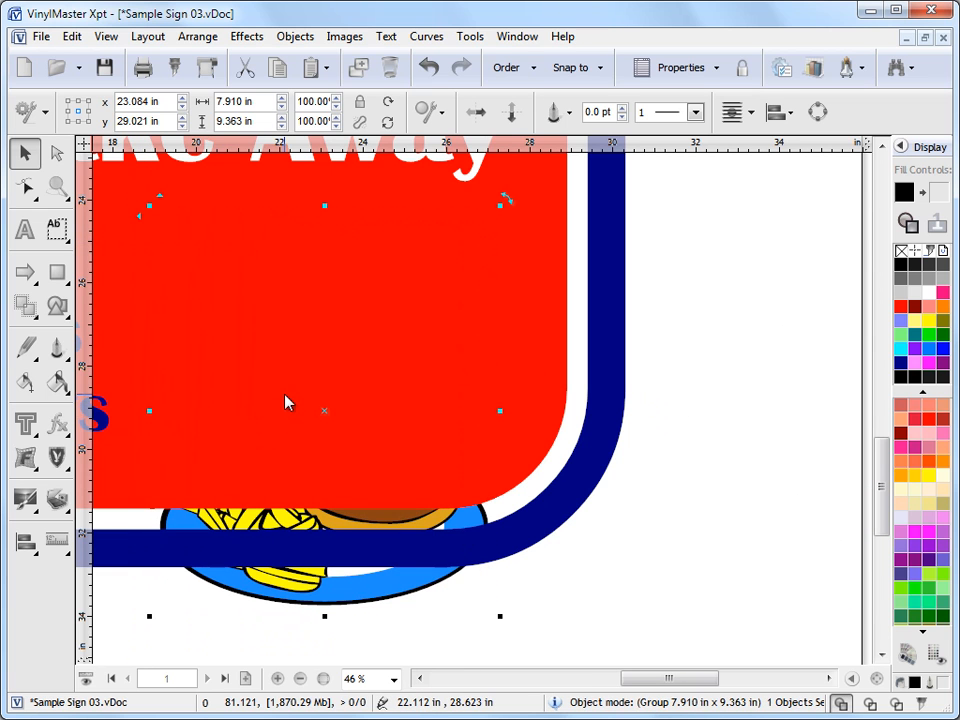
click(508, 70)
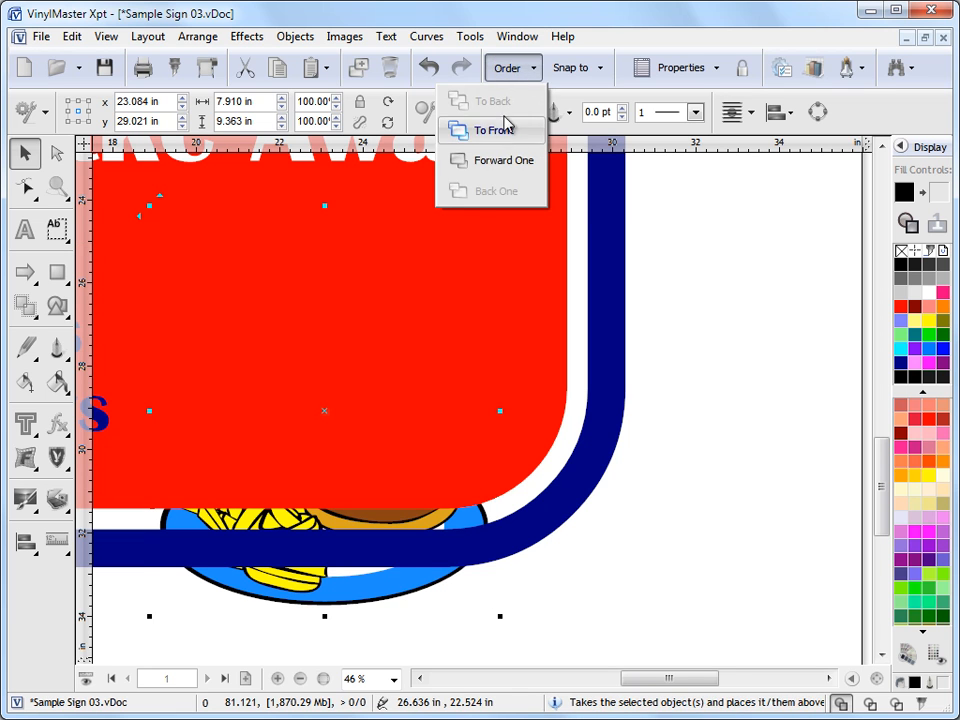
click(506, 183)
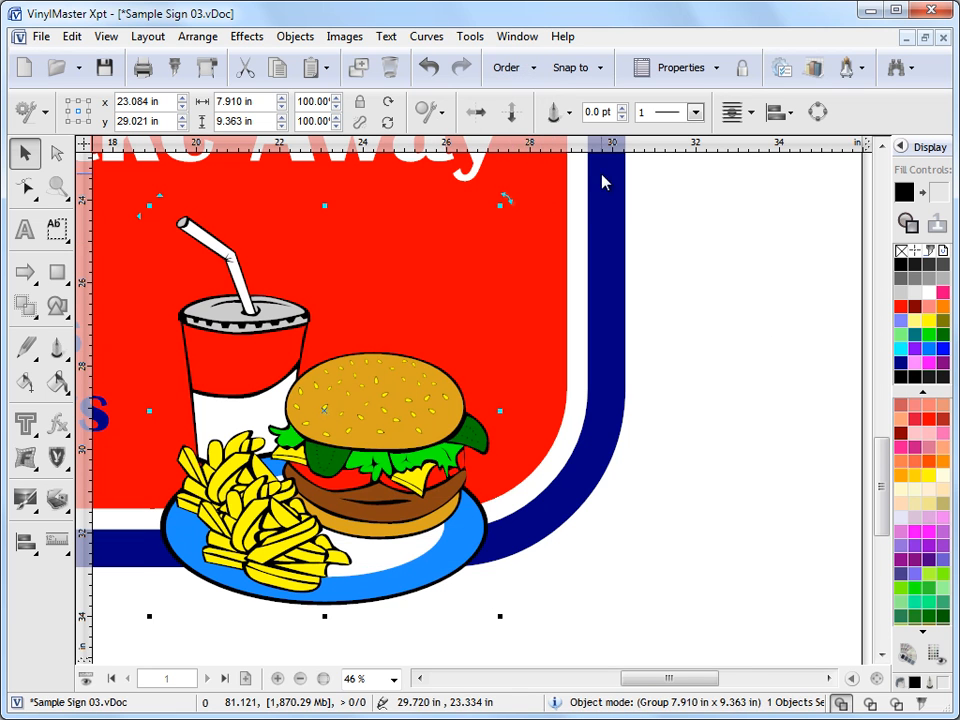
click(505, 70)
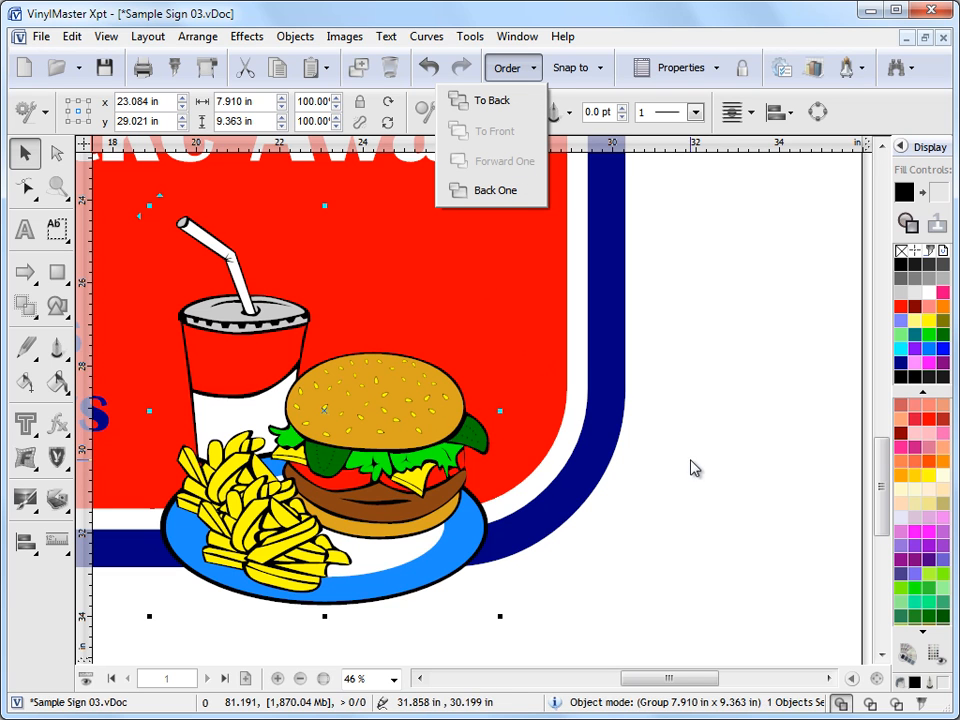
Examine the stacking order of the groups, text and guides on Page 1 in the document's object tree.
click(902, 147)
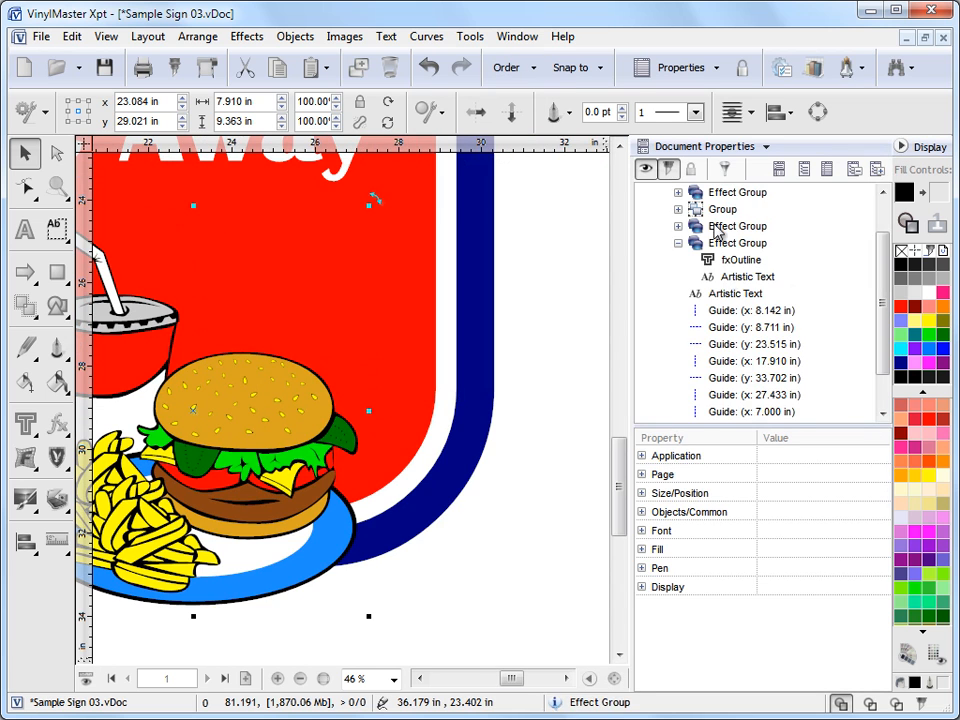
scroll(717, 232, up, 1)
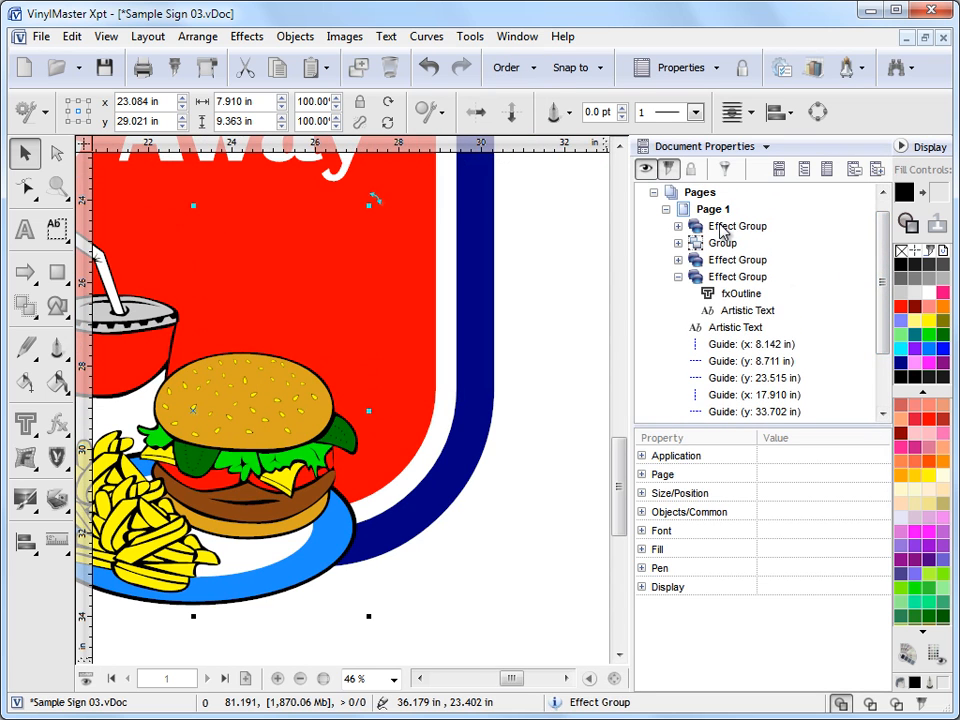
click(727, 230)
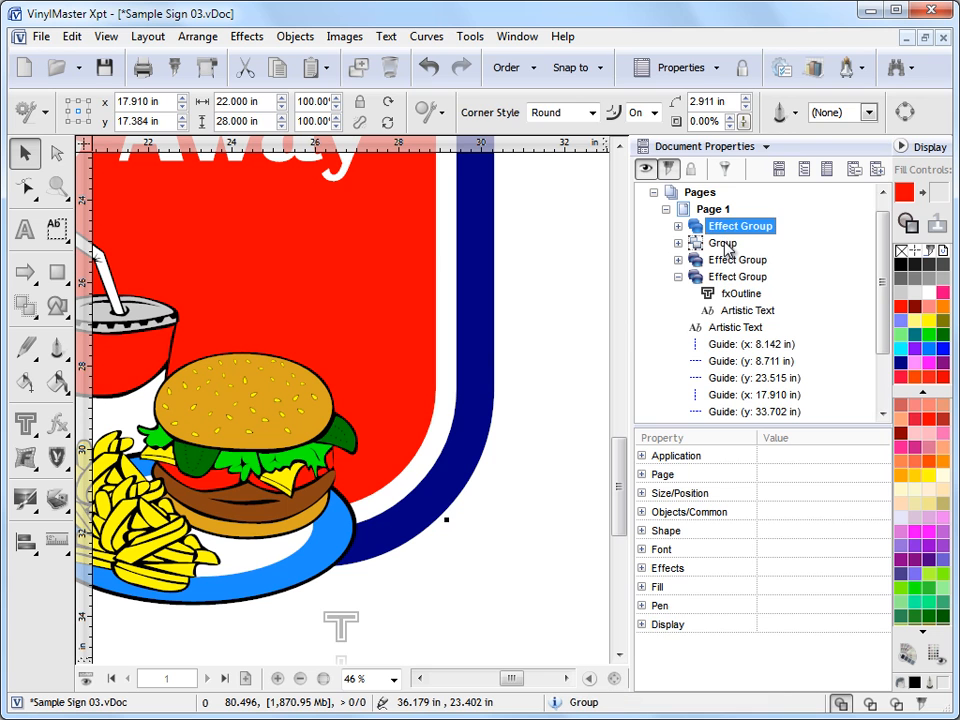
click(722, 244)
click(733, 261)
click(735, 280)
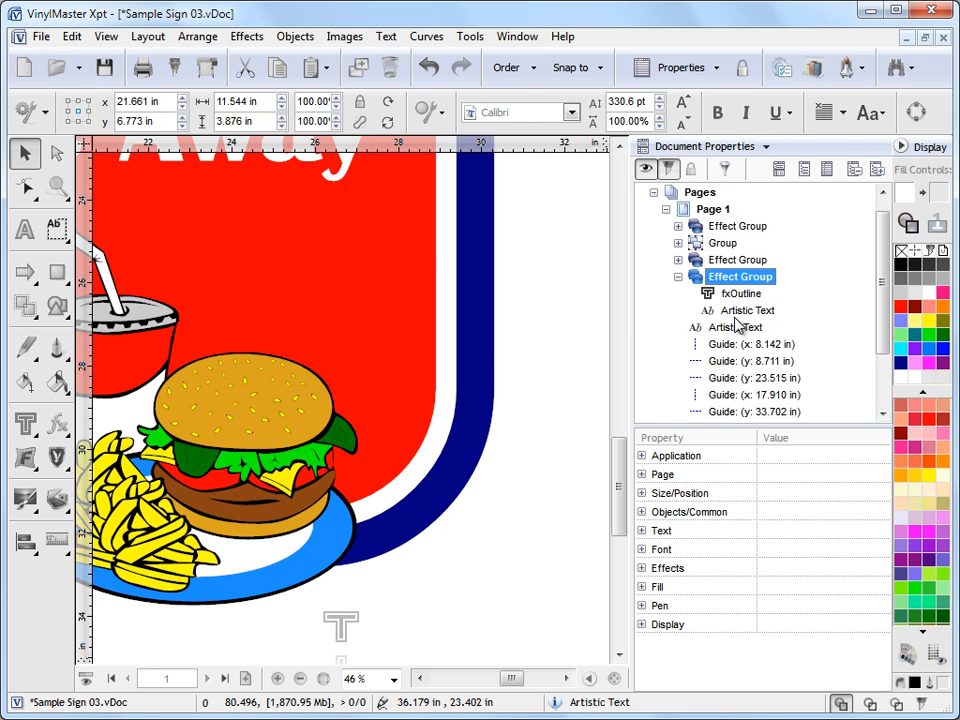
scroll(765, 364, down, 3)
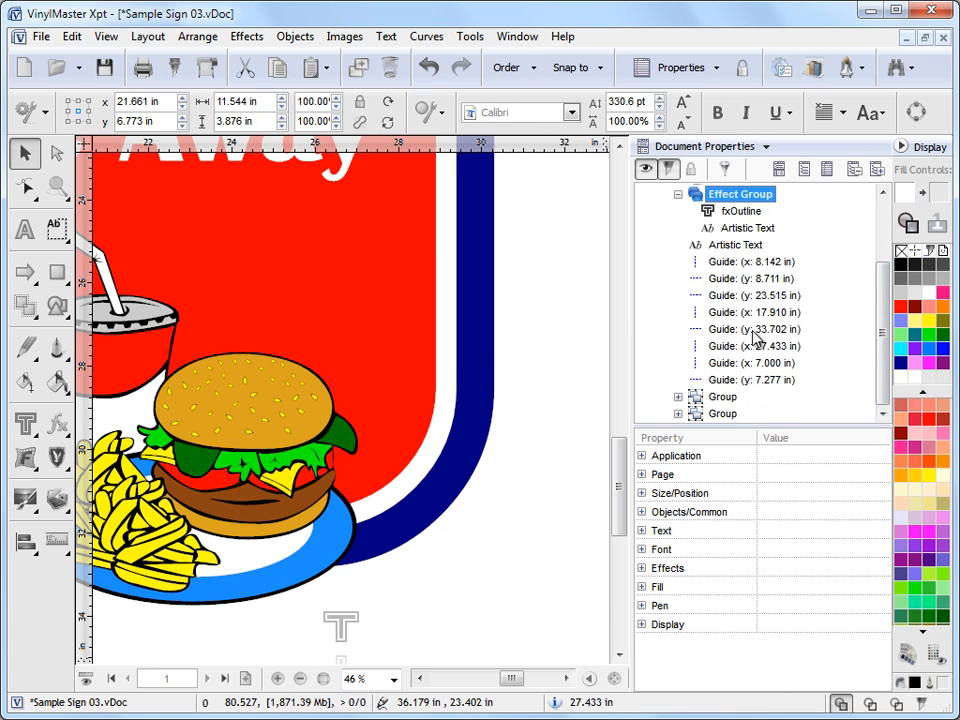
drag(880, 349, 880, 274)
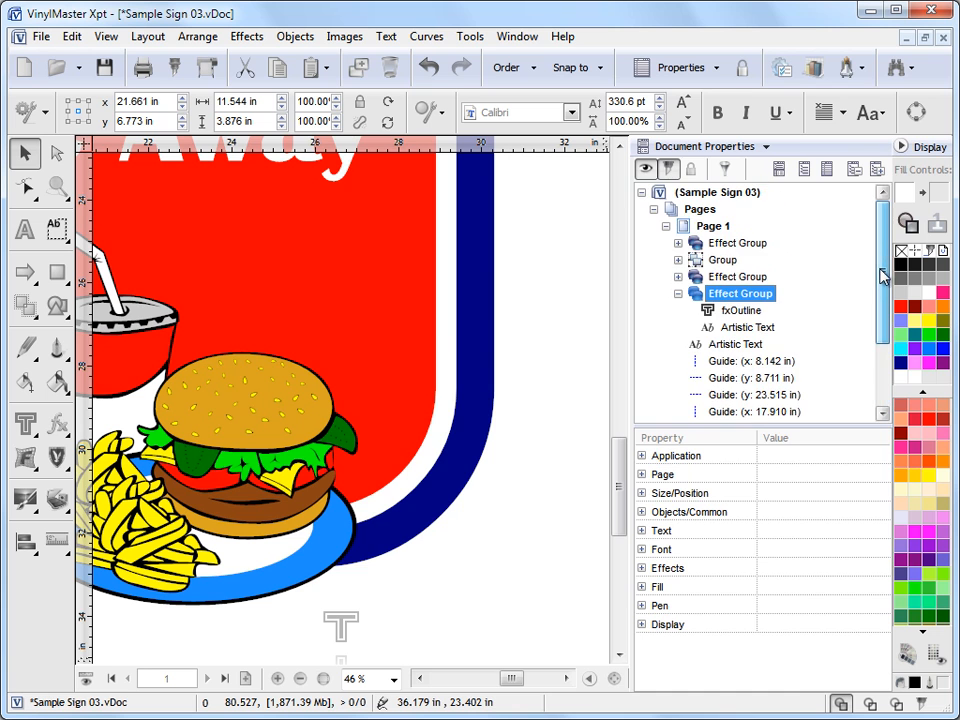
click(918, 147)
Move the meal group horizontally to about x 24.3 in, over the sign's blue border, and clear the selection.
click(869, 703)
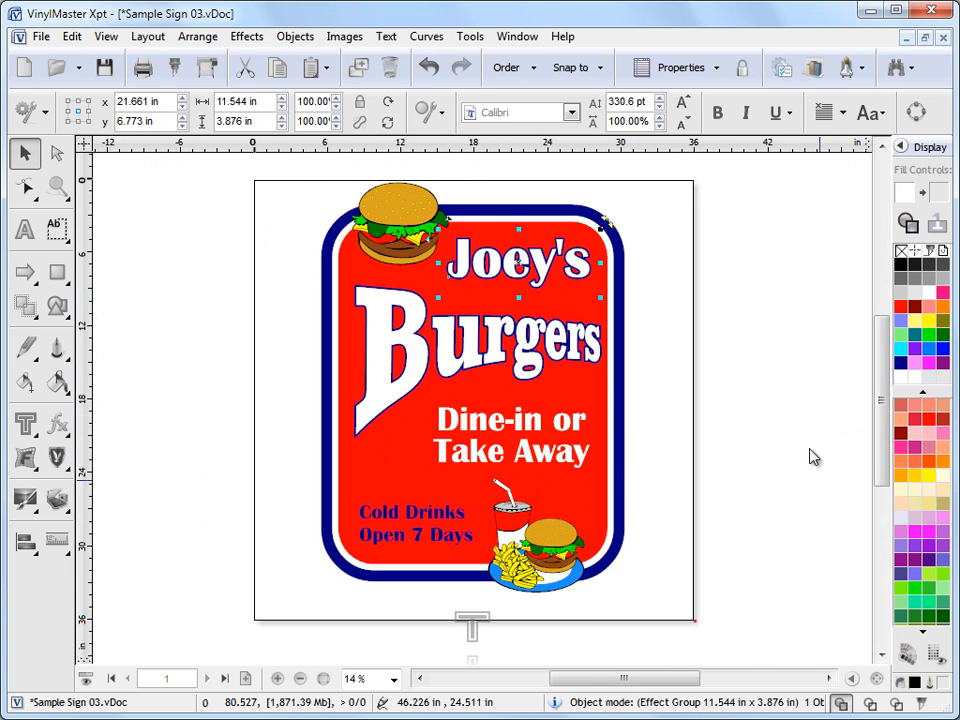
click(759, 398)
click(541, 526)
drag(467, 482, 482, 482)
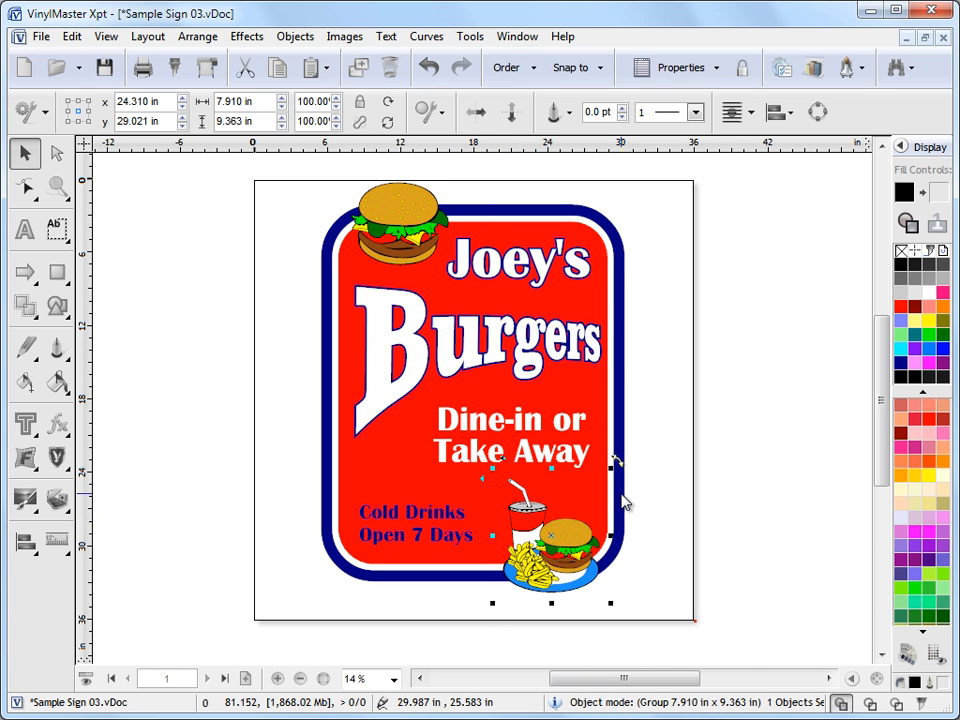
click(729, 437)
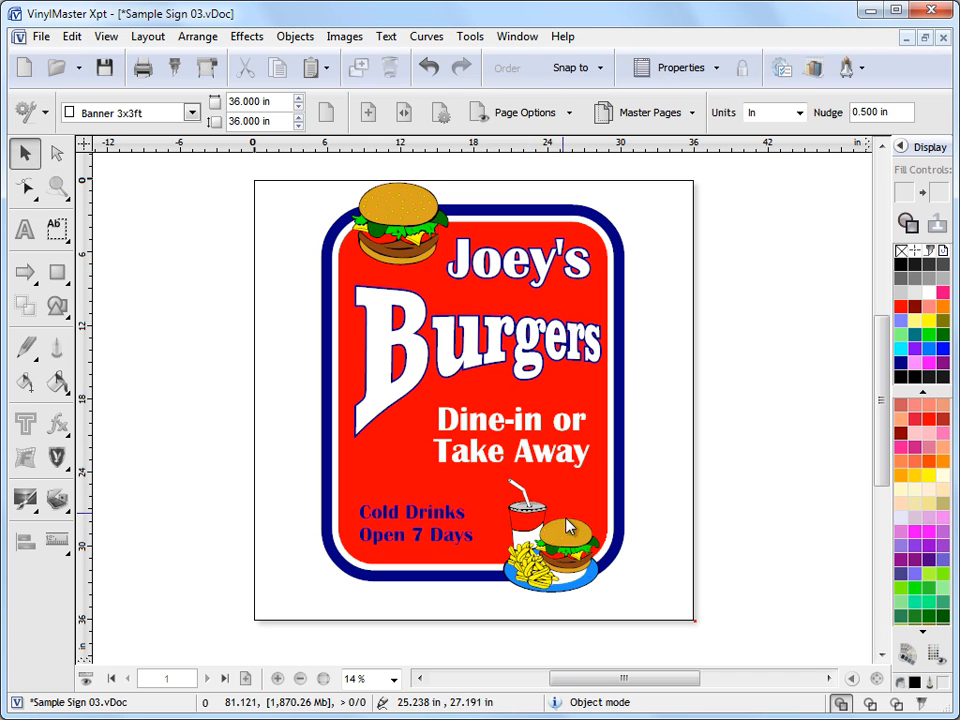
Copy the meal group, paste it from the clipboard history, move the copy to about x 37.9 in, y 24.7 in, and delete it.
click(574, 548)
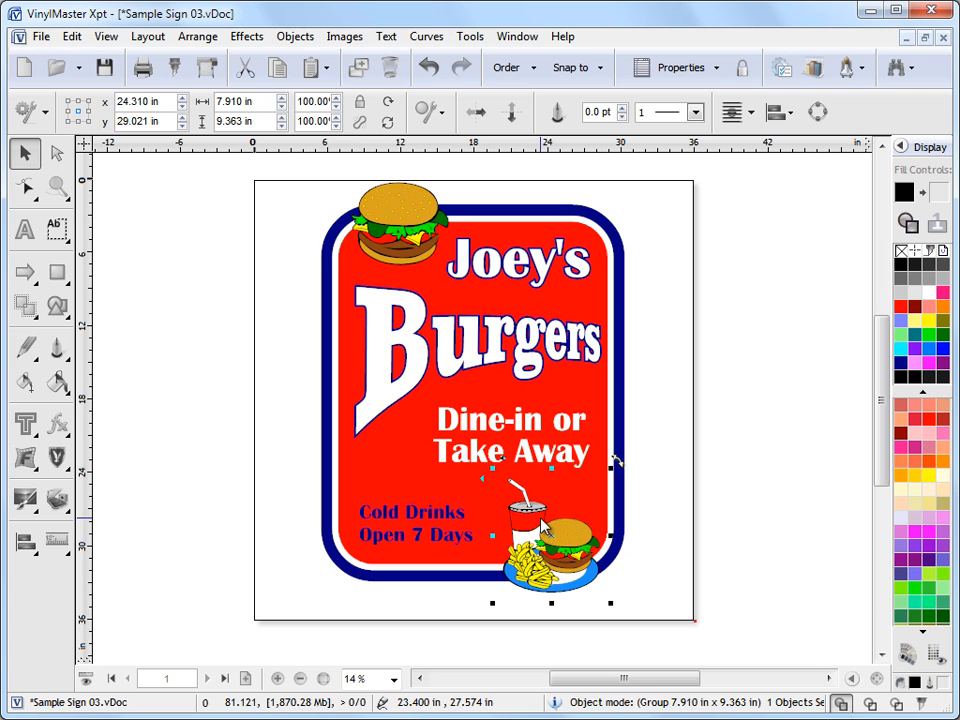
click(279, 75)
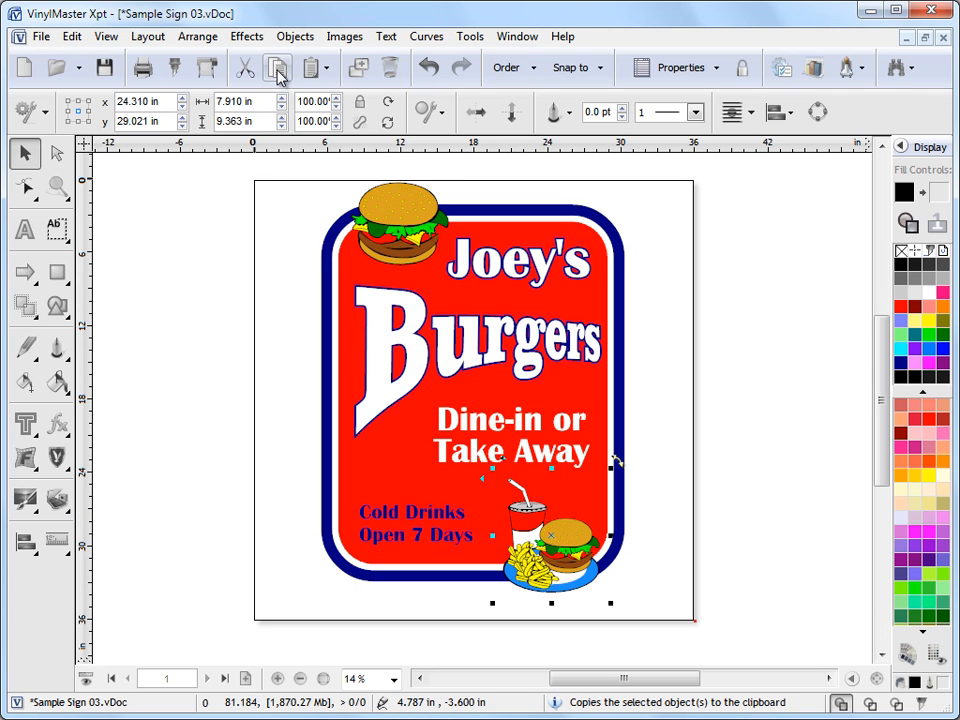
click(326, 72)
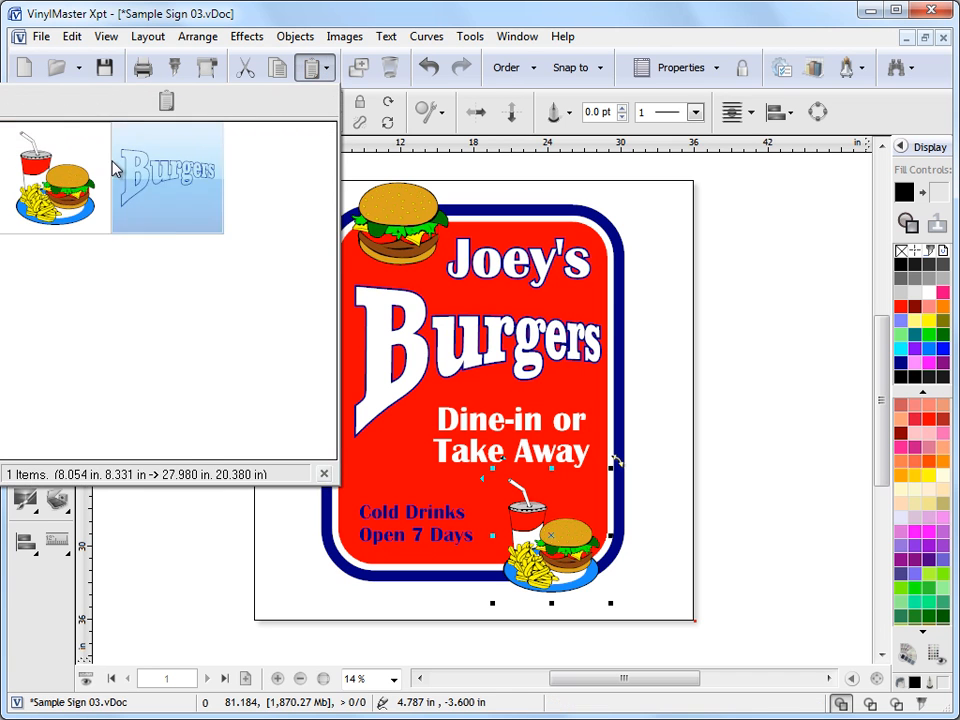
click(68, 188)
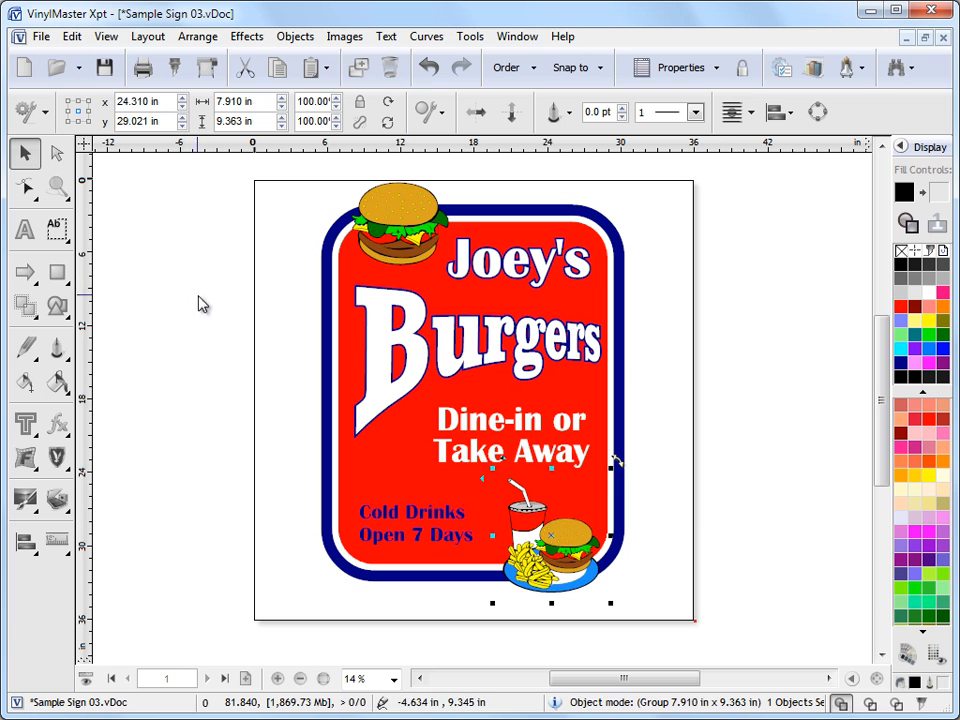
drag(549, 531, 708, 477)
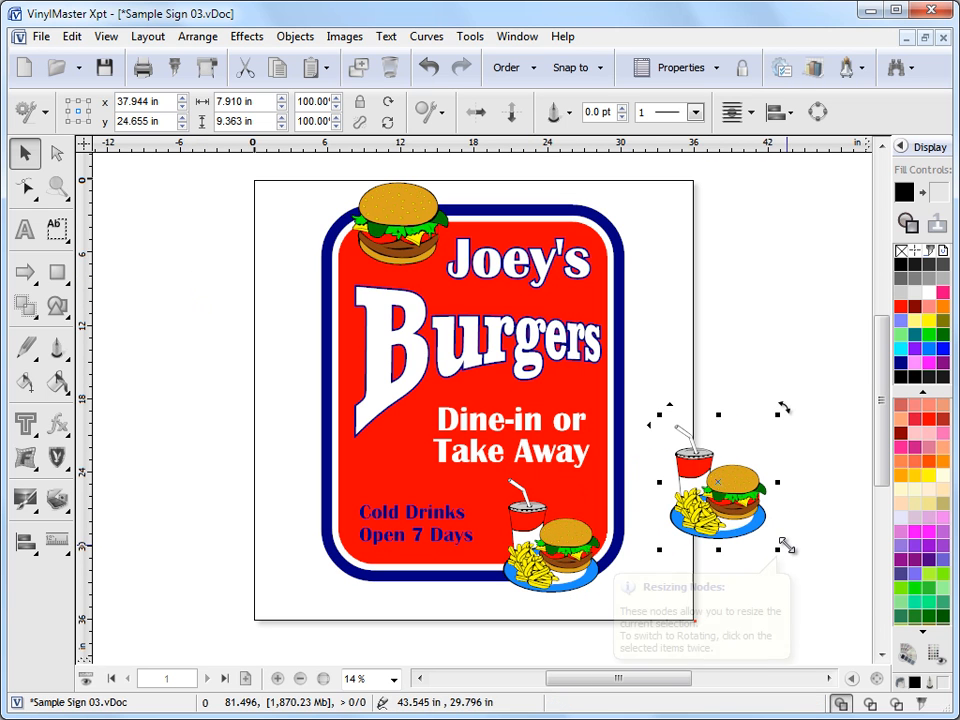
key(Delete)
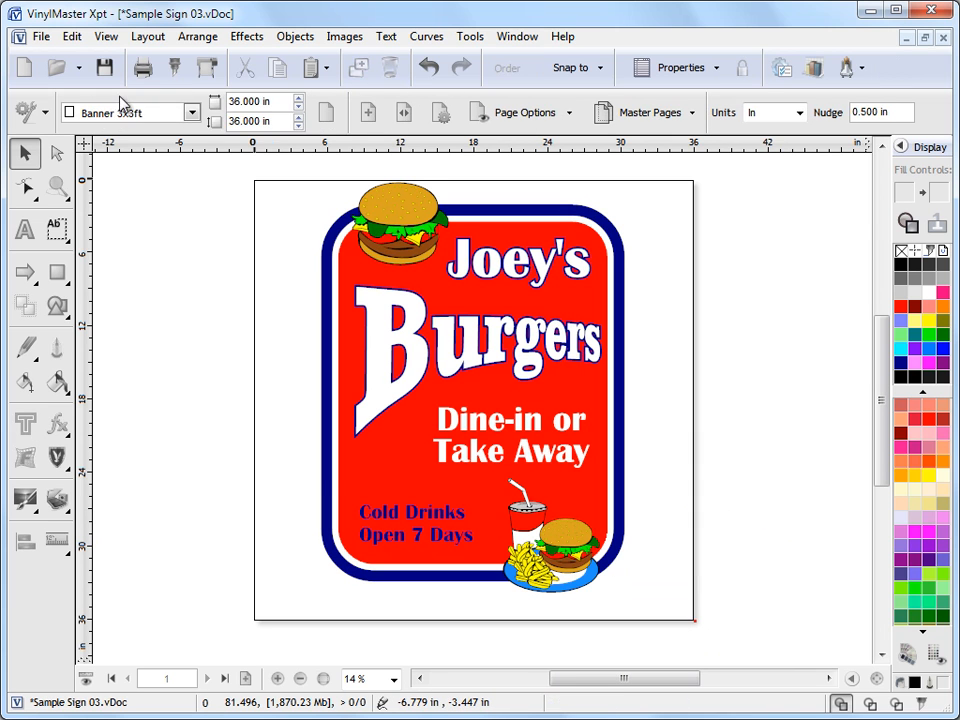
Paste the stored Burgers lettering from the clipboard history, move the copy aside, and delete it.
click(325, 68)
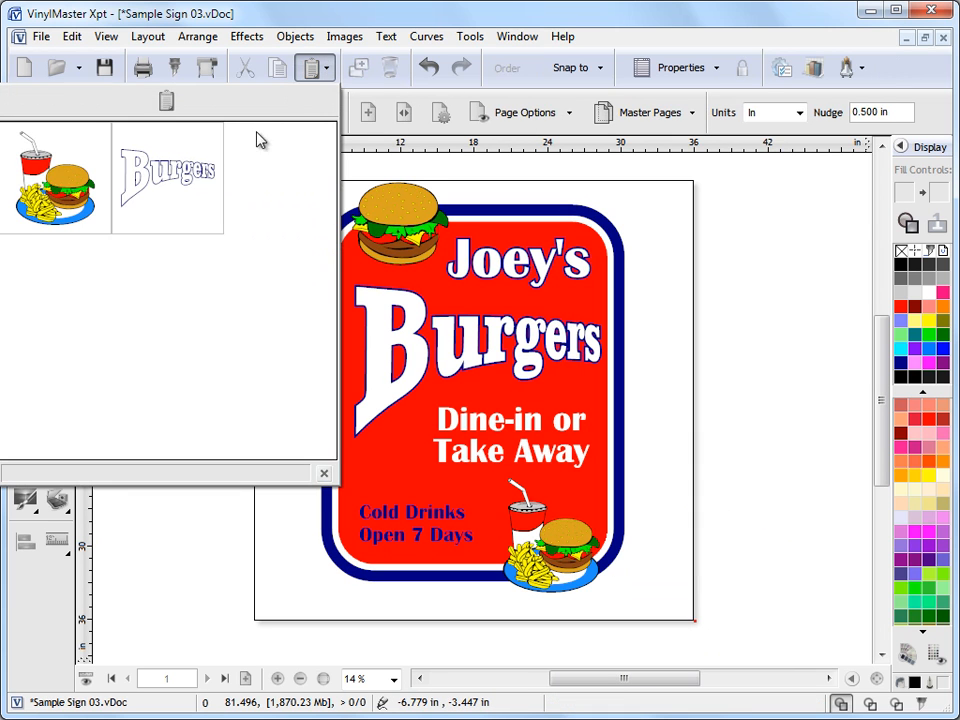
click(168, 181)
drag(486, 352, 698, 413)
key(Delete)
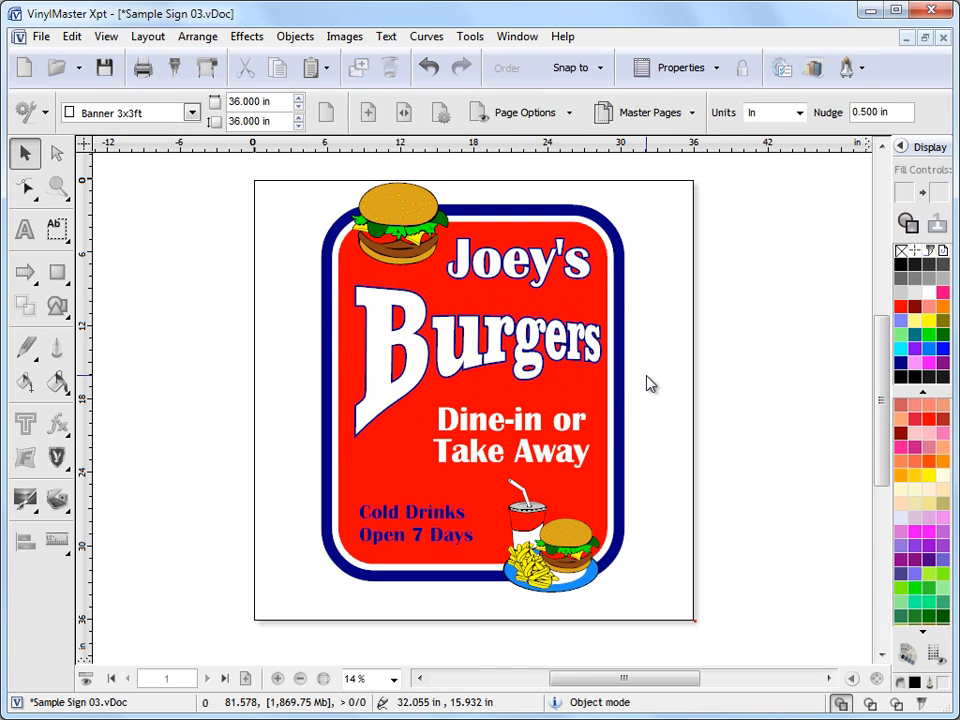
Cut the Burgers lettering from the sign and paste it back in place from the clipboard history.
click(418, 348)
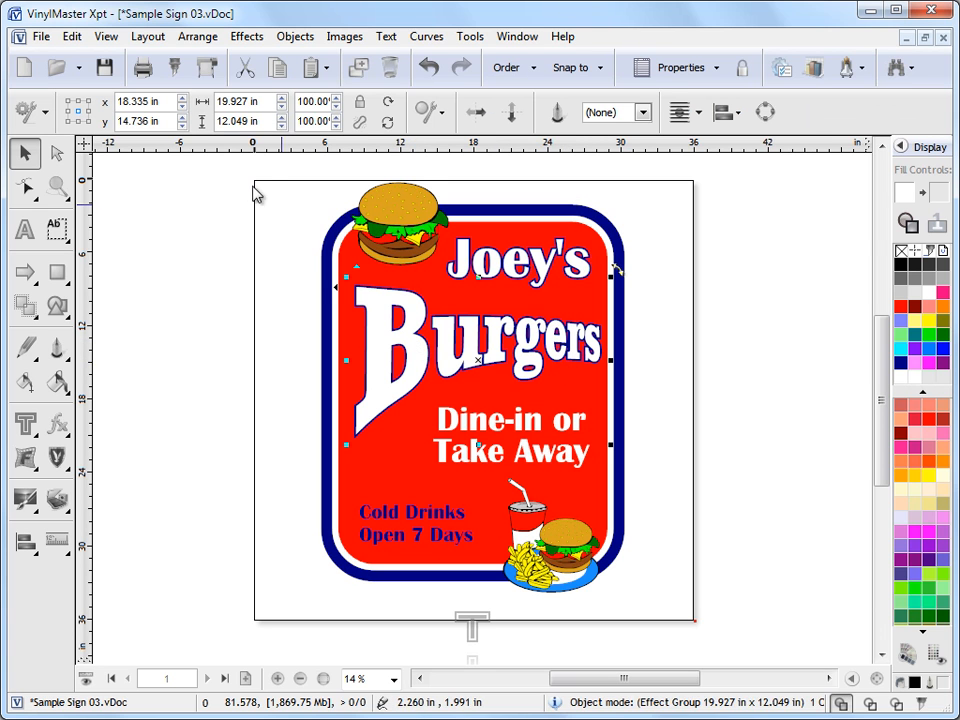
click(241, 73)
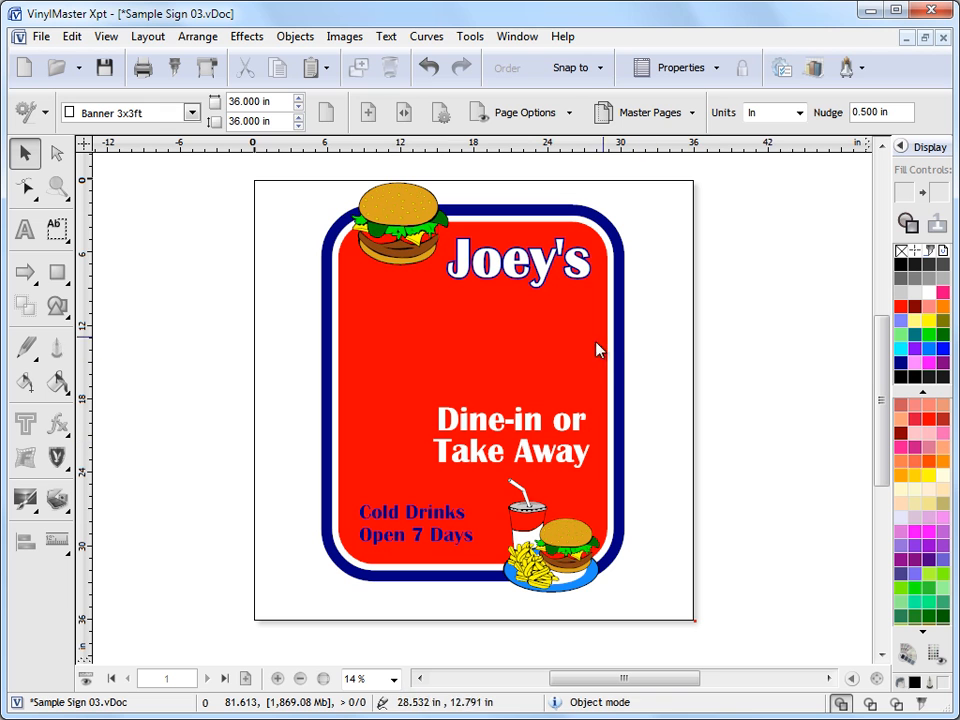
click(326, 70)
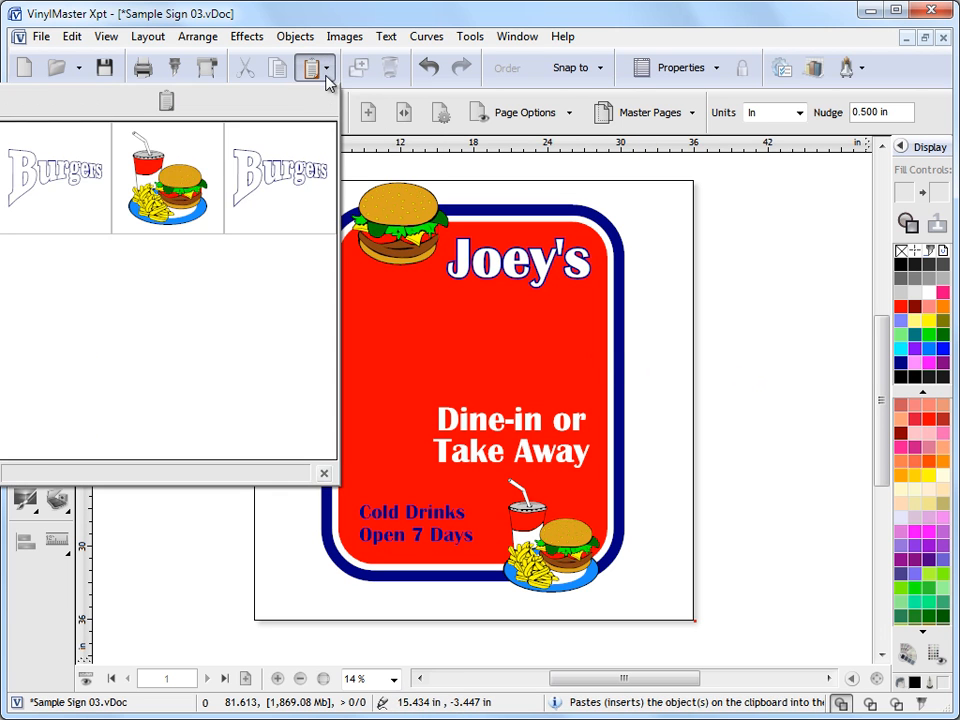
click(75, 172)
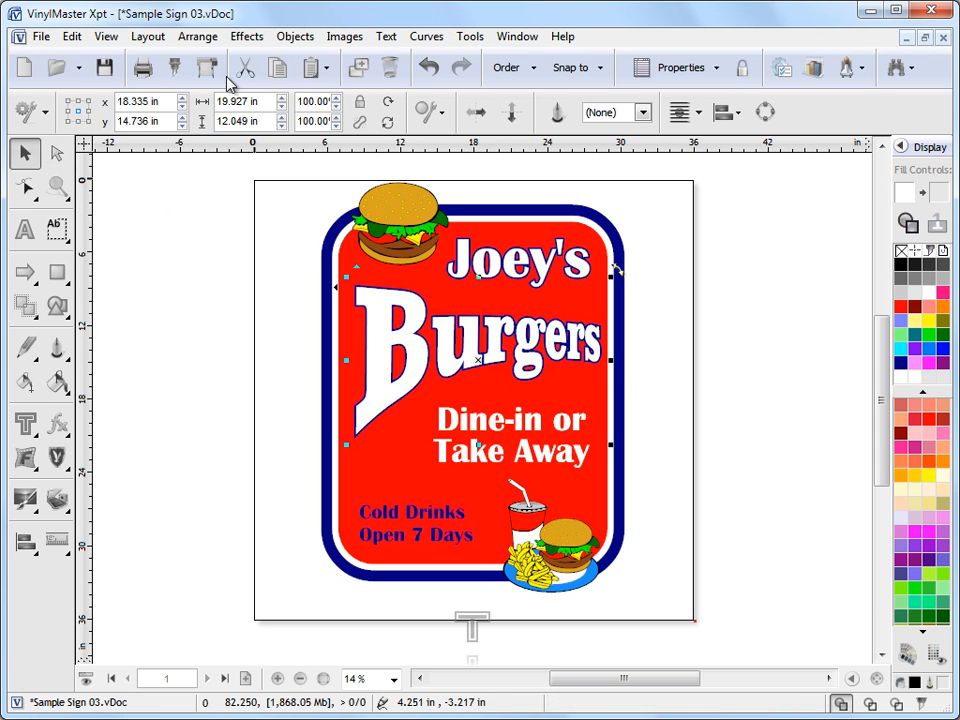
Duplicate the Burgers lettering, move the duplicate to about x 27.3 in, y 18.6 in, and delete it.
click(358, 70)
drag(496, 353, 604, 400)
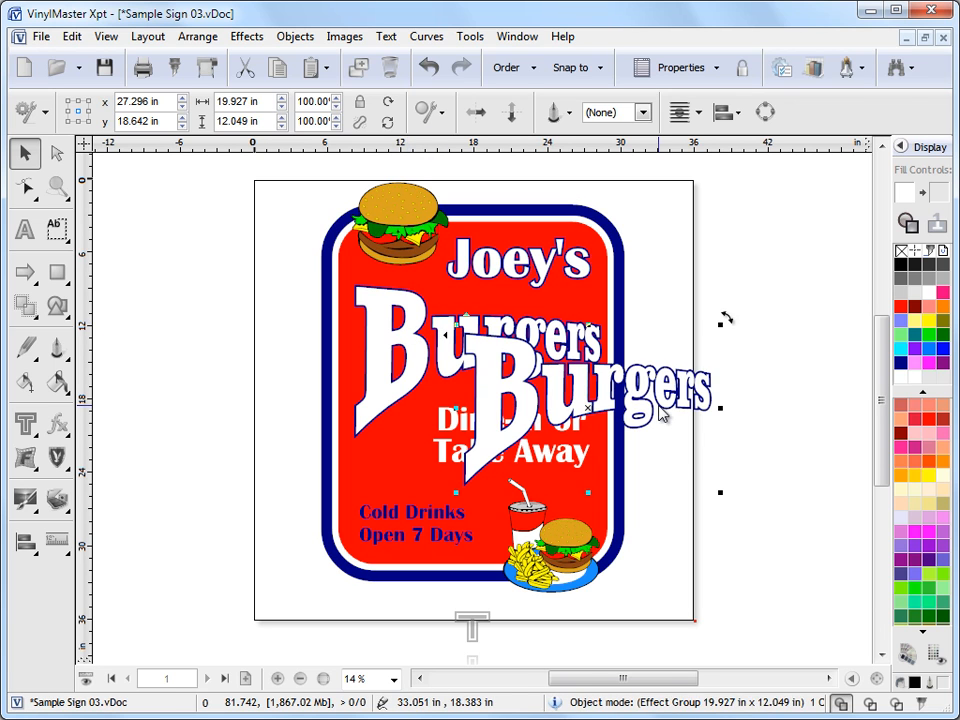
key(Delete)
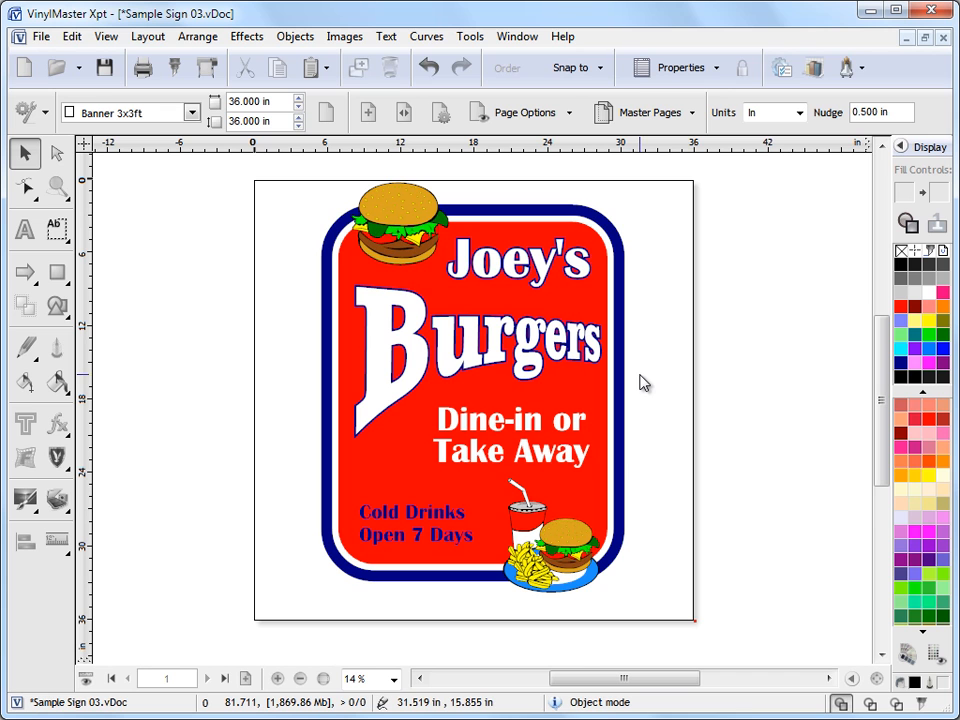
Try stretching the top burger to fit the page and bringing it to the front, and undo both changes.
click(416, 216)
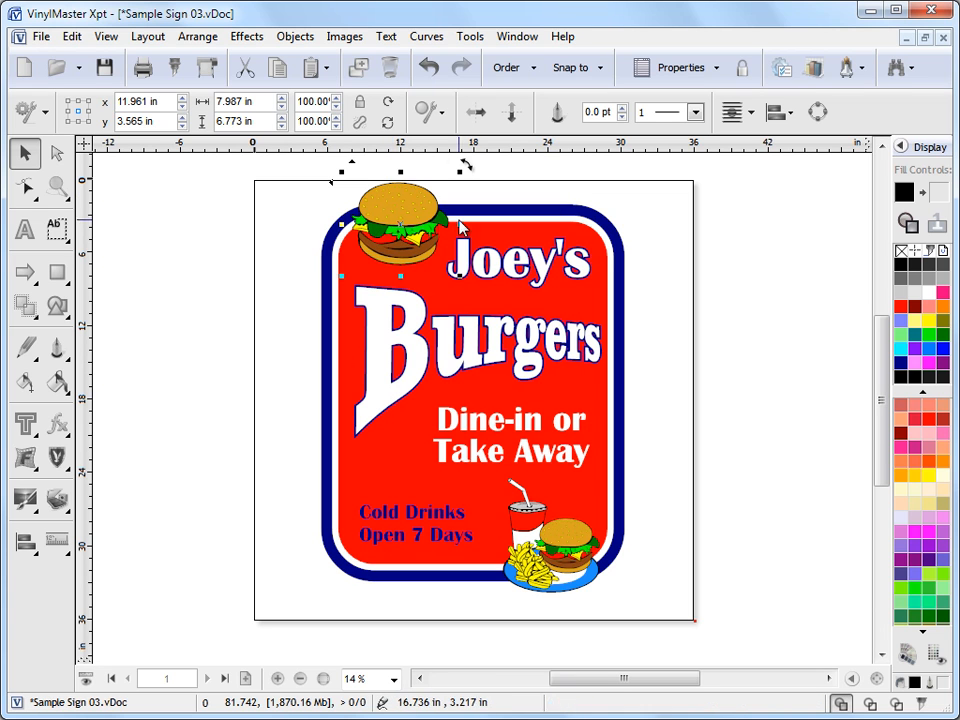
click(446, 118)
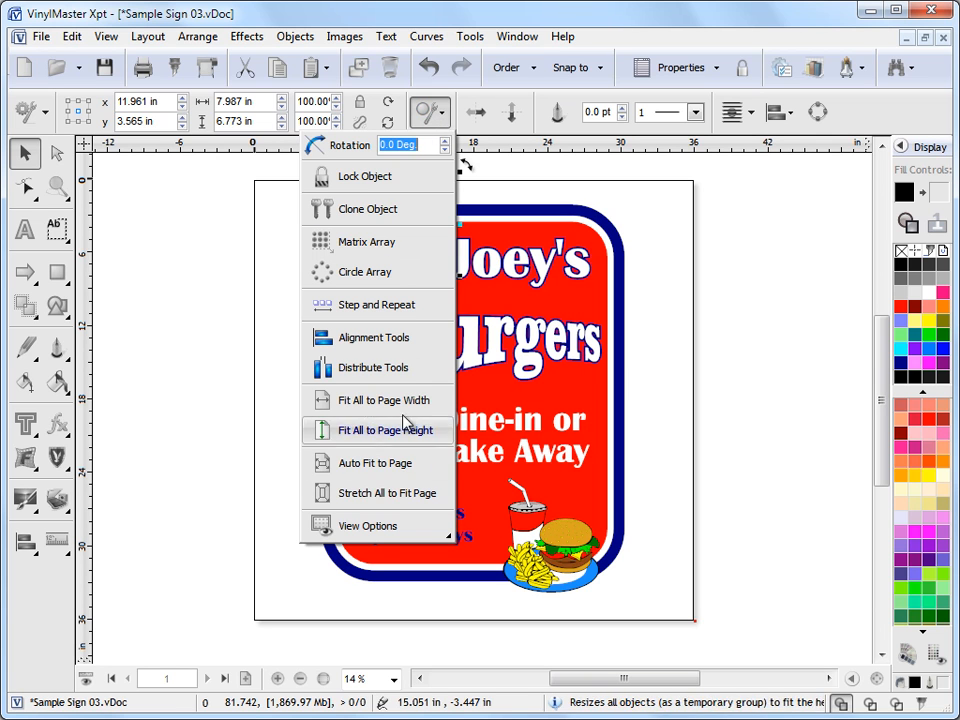
click(413, 505)
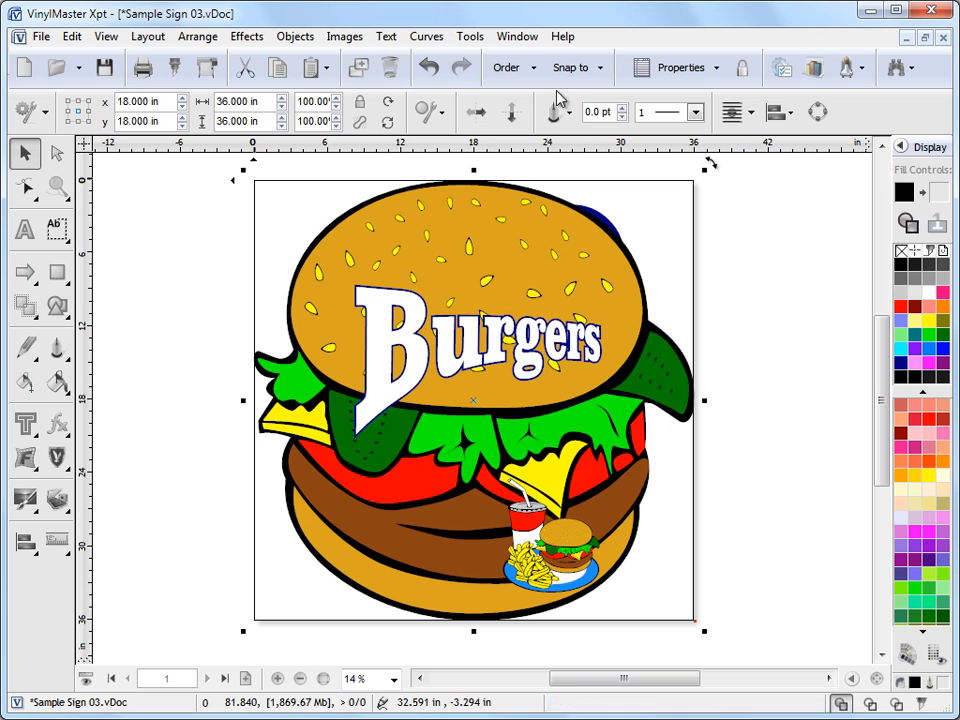
click(507, 67)
click(513, 131)
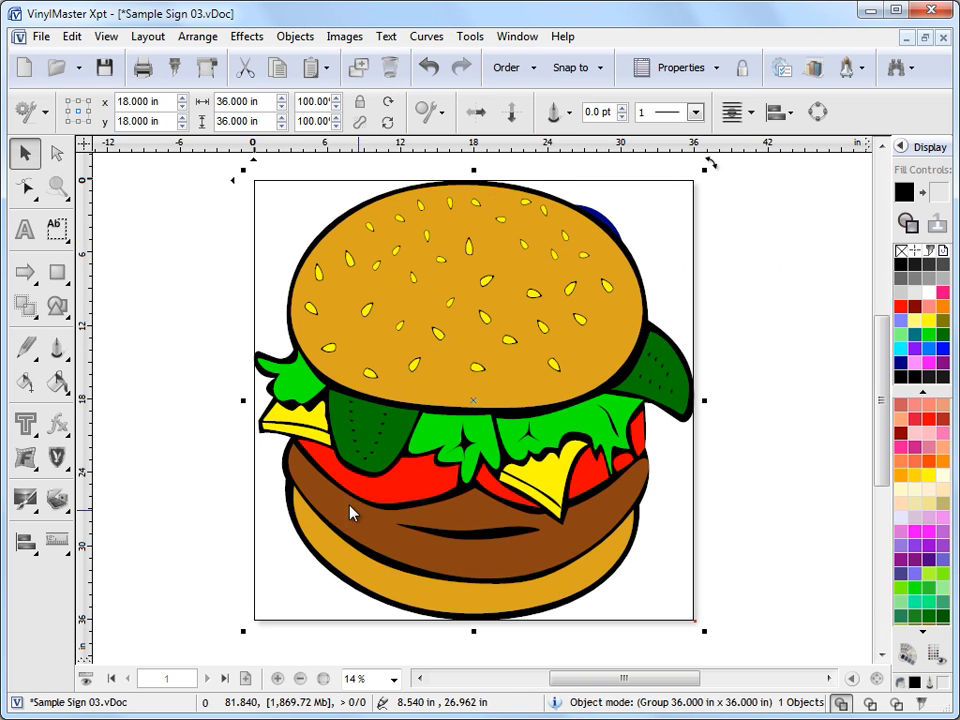
click(432, 69)
click(432, 69)
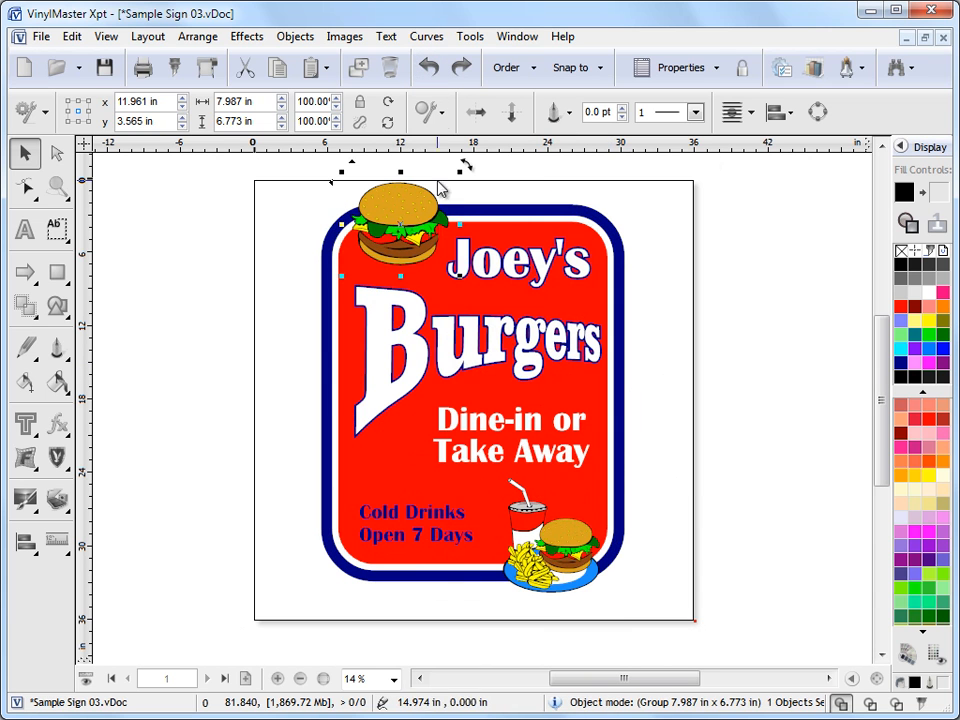
Try fitting the top burger to the page width, and undo the resize.
click(430, 112)
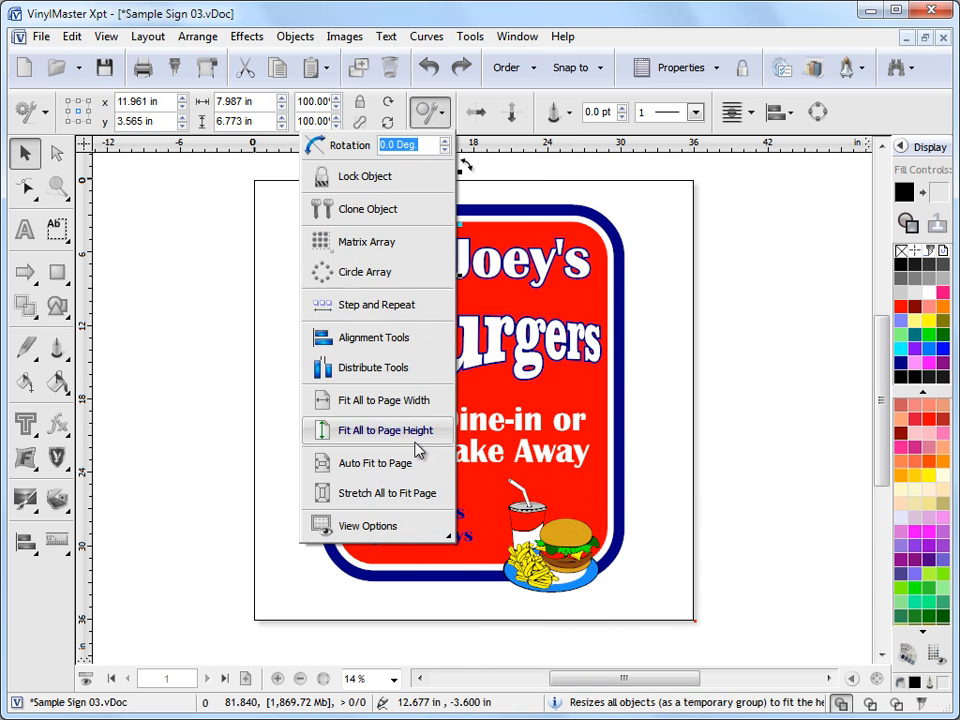
click(418, 402)
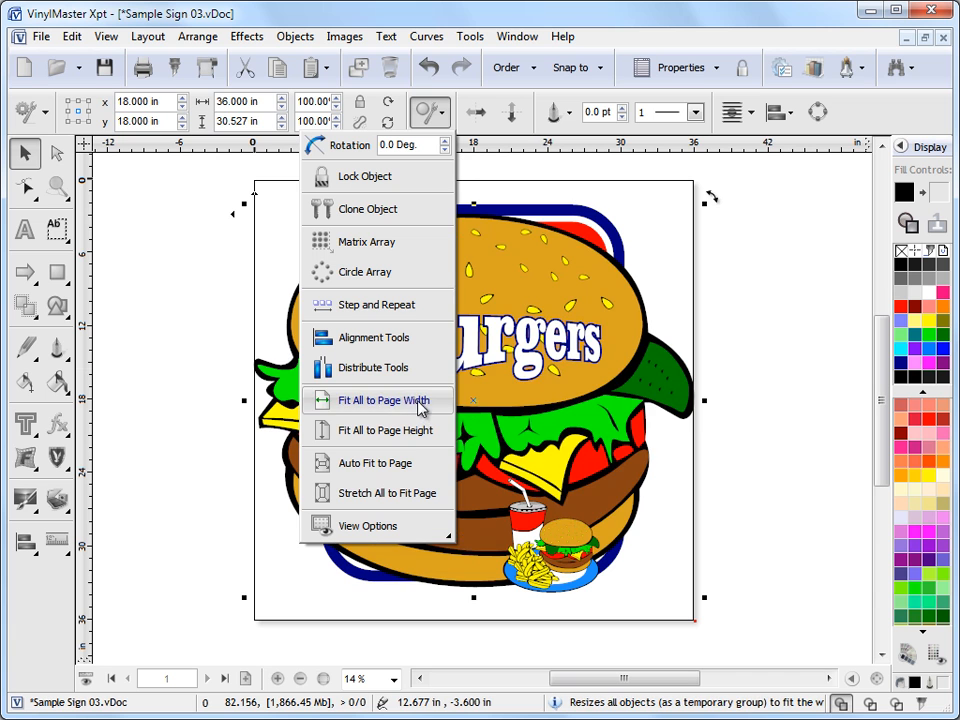
click(430, 69)
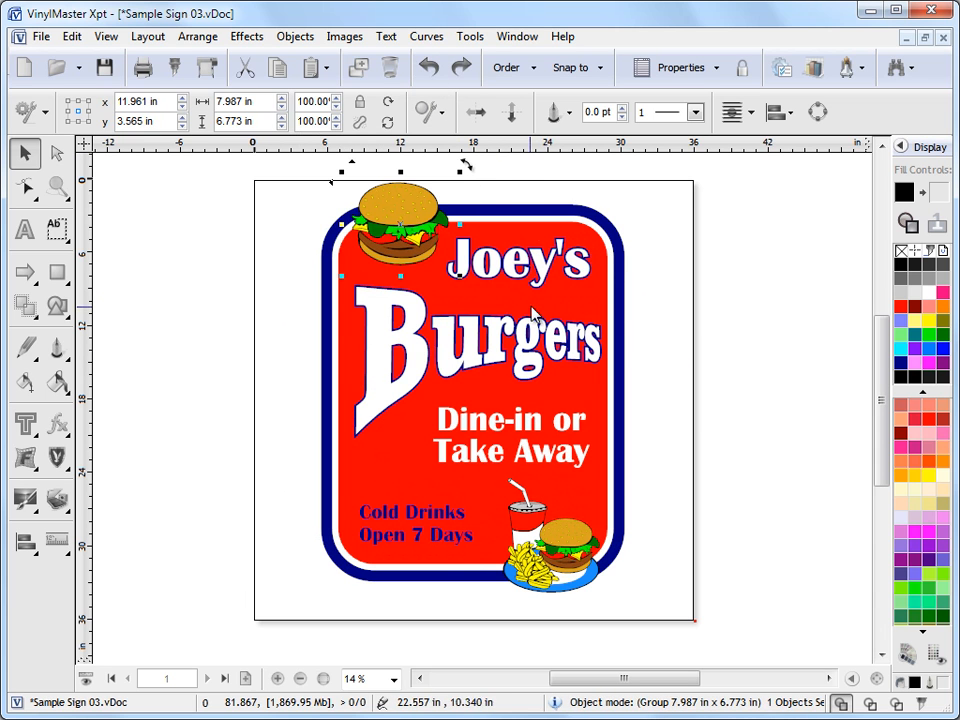
Reposition the meal group to about x 24.3 in, y 29.3 in and the top burger to about x 12.1 in, y 3.6 in.
drag(332, 186, 345, 220)
click(525, 505)
drag(508, 458, 481, 474)
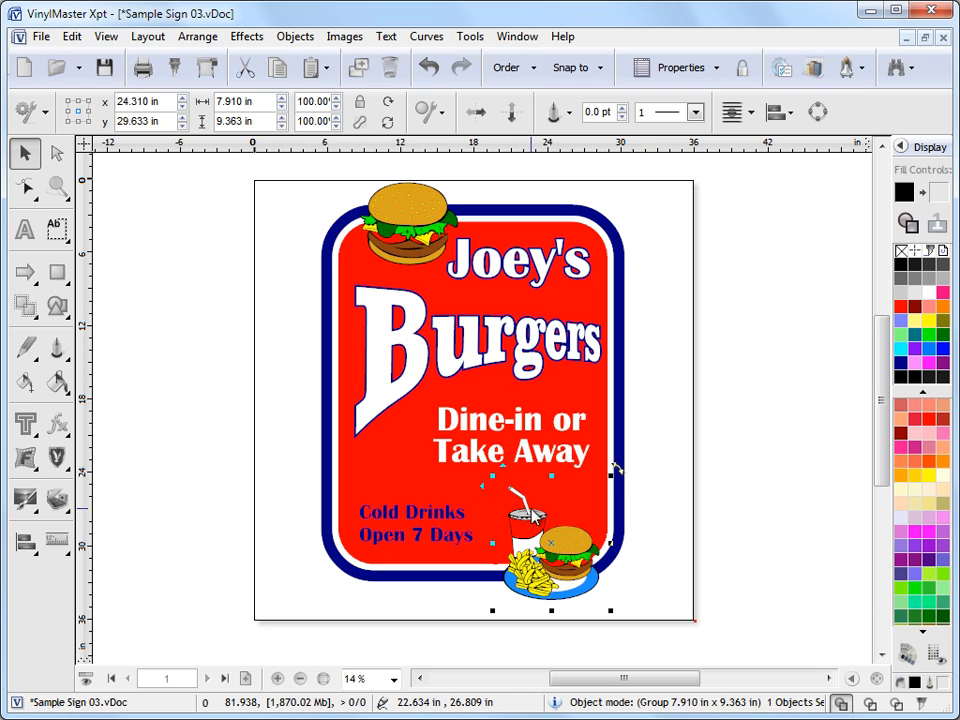
drag(514, 473, 514, 467)
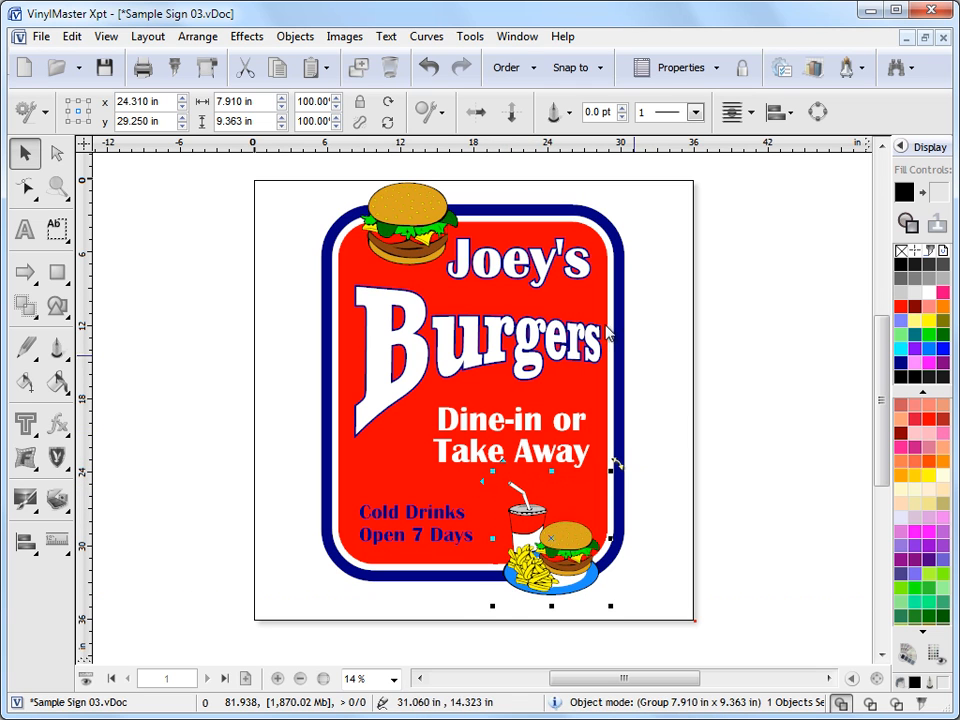
click(419, 239)
drag(419, 239, 407, 234)
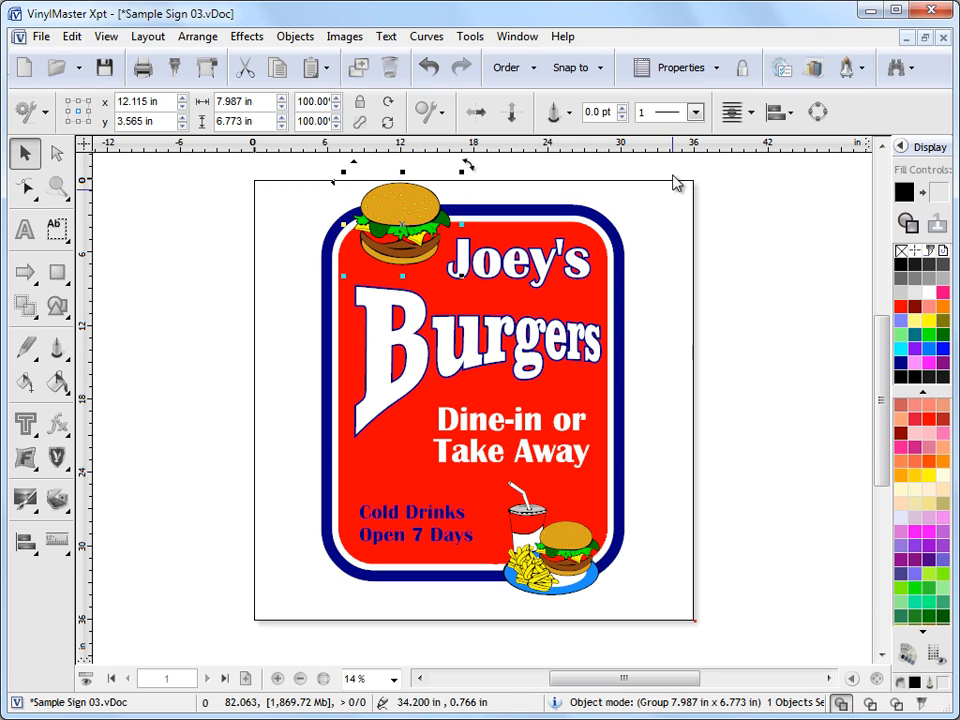
click(712, 267)
Turn on the display of guides in the page options.
click(527, 124)
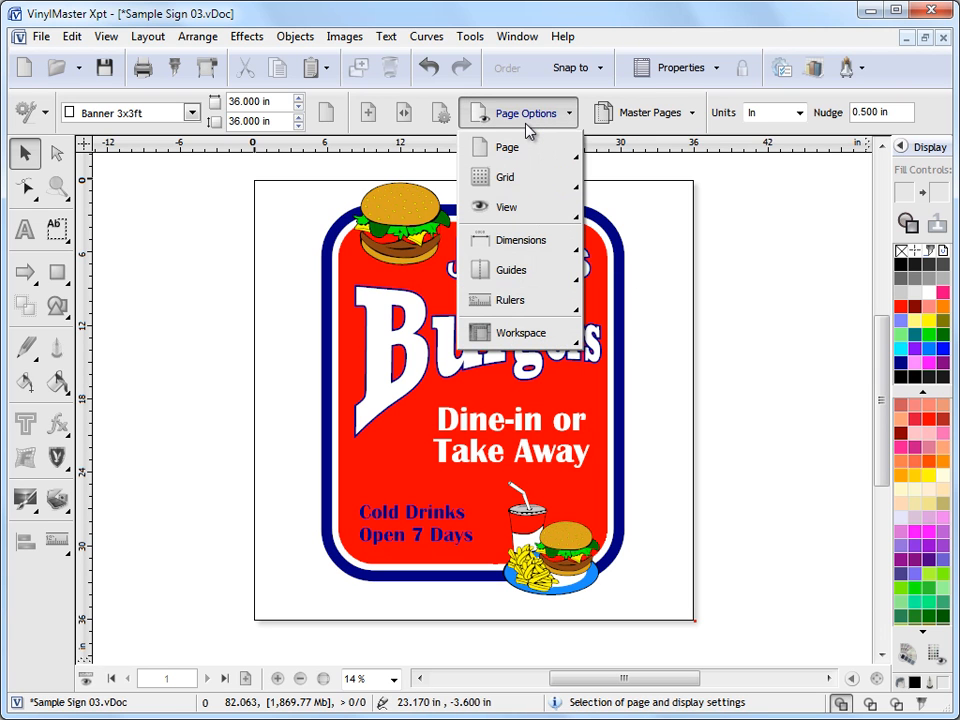
mouse_move(520, 281)
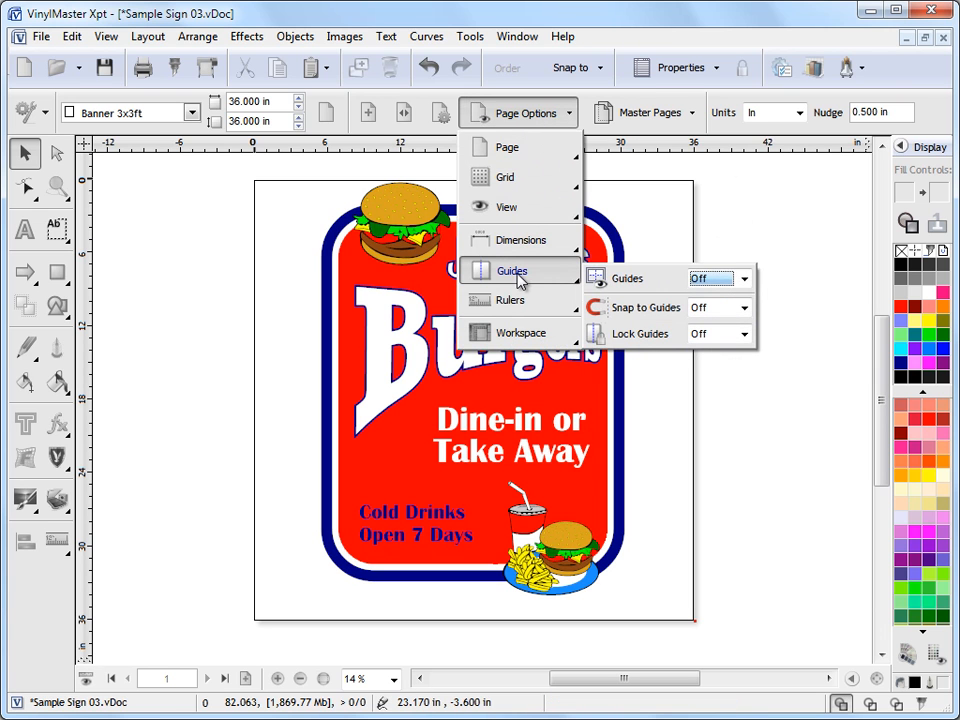
click(744, 278)
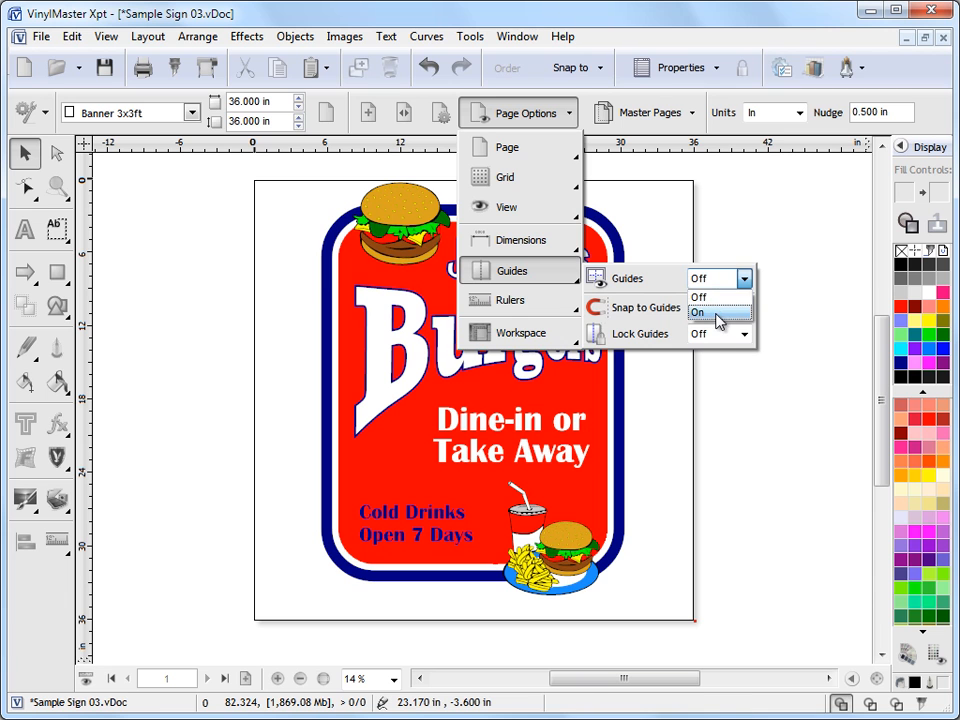
click(717, 313)
click(754, 358)
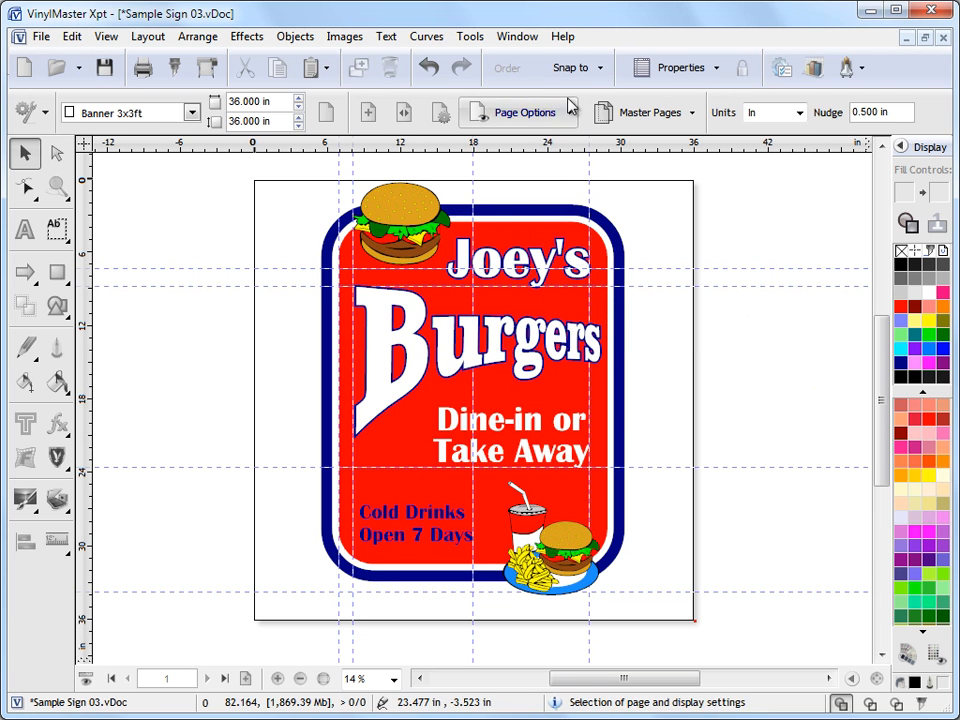
Turn on snapping to guides.
click(597, 69)
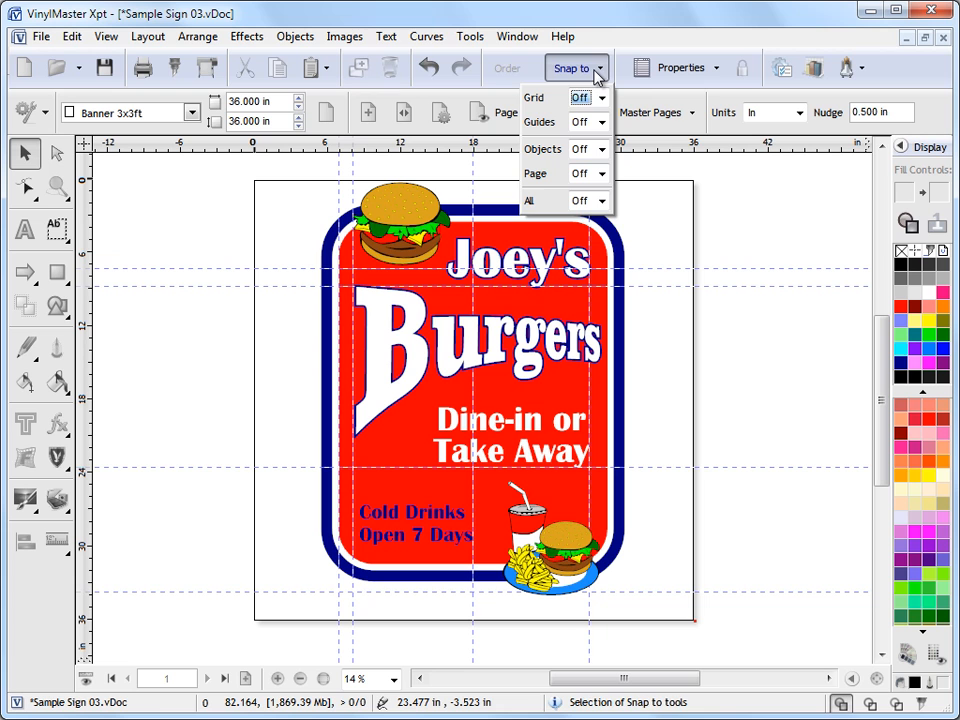
click(603, 122)
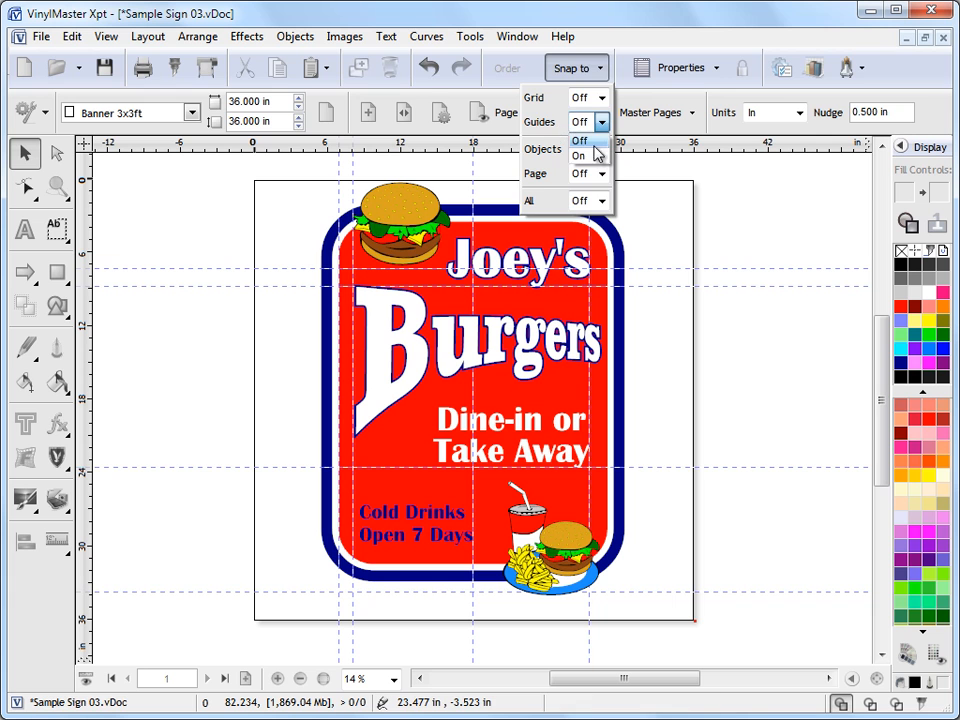
click(597, 155)
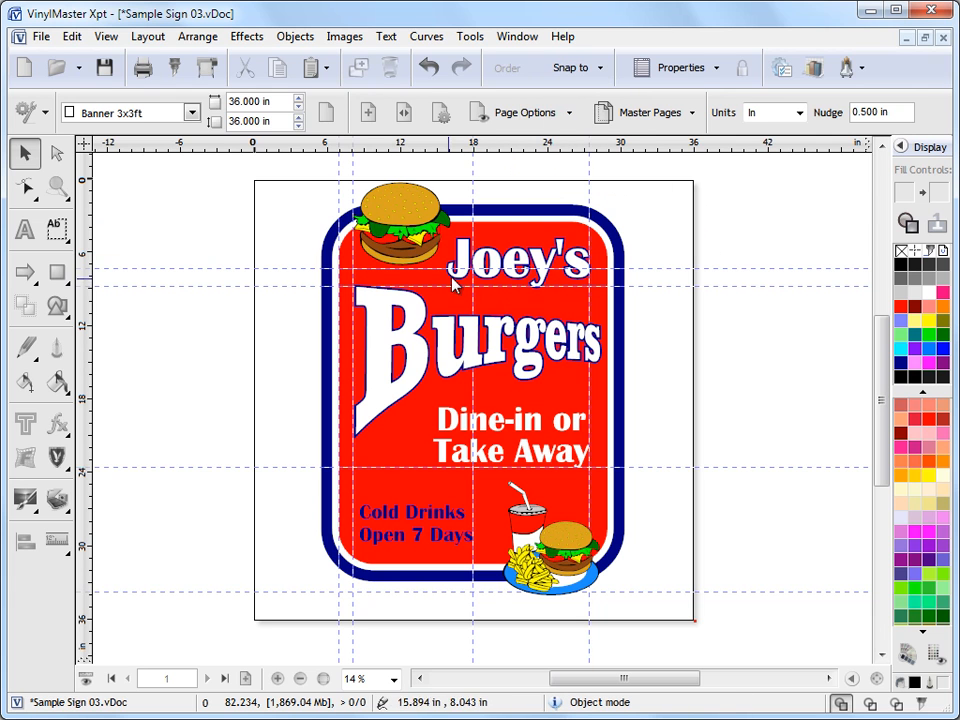
Snap the Dine-in or Take Away text to the x 27.433 in guide and place the Cold Drinks text at about x 13.3 in, y 28.1 in.
drag(490, 438, 515, 436)
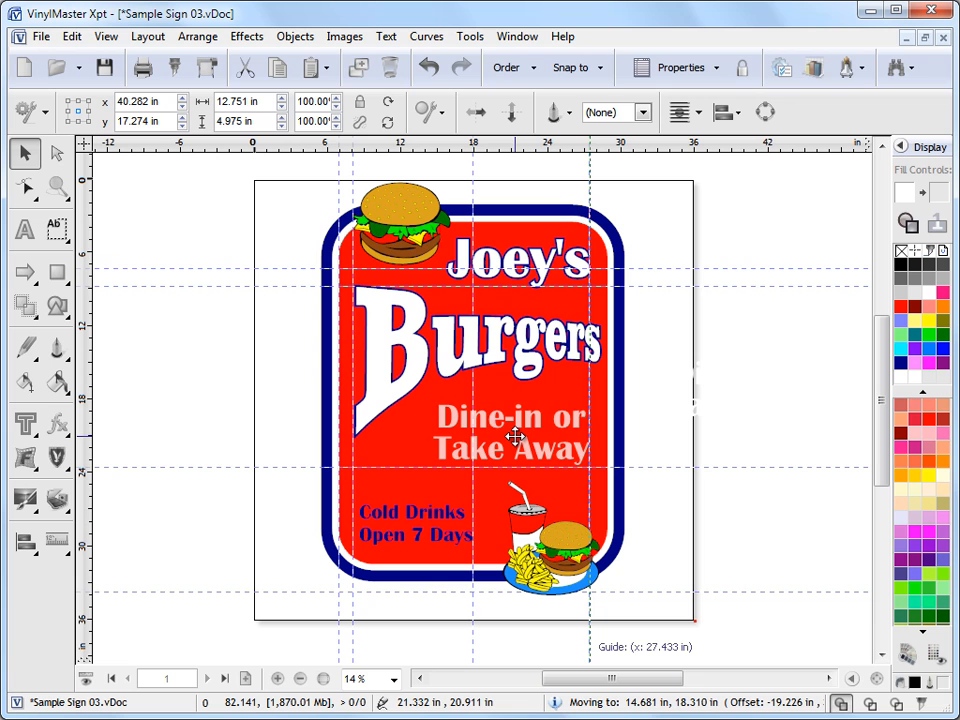
mouse_move(515, 436)
mouse_down()
mouse_move(516, 423)
mouse_move(523, 441)
mouse_up()
drag(416, 530, 416, 532)
Snap the Burgers lettering to the vertical guide at x 8.142 in, centring it at about x 18.1 in, y 14.7 in.
click(404, 335)
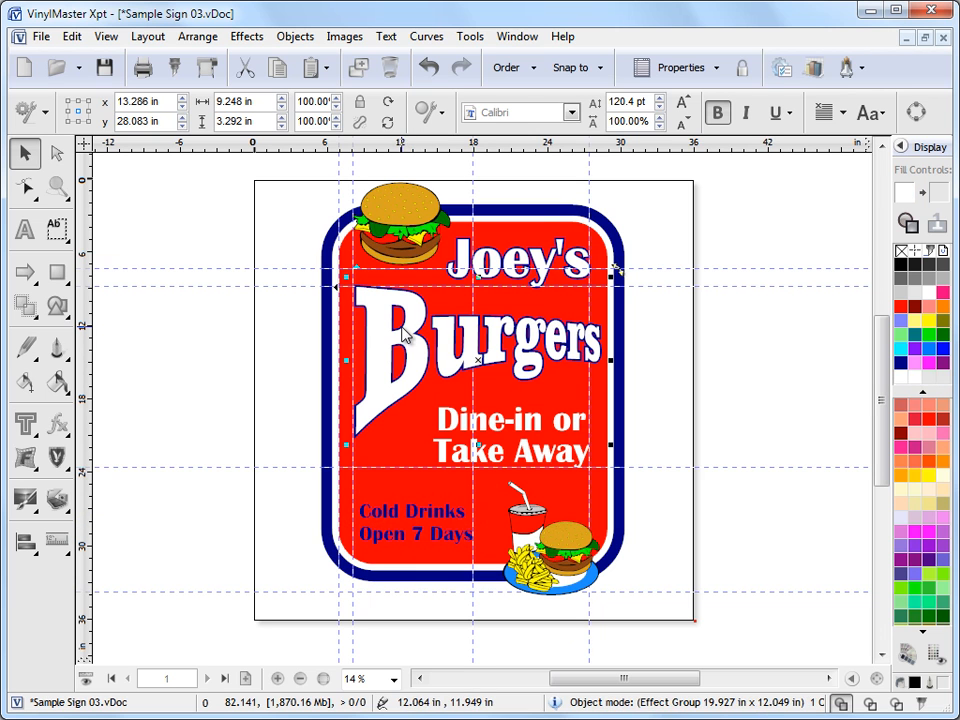
mouse_move(433, 358)
mouse_down()
mouse_move(418, 360)
mouse_move(419, 350)
mouse_up()
click(714, 329)
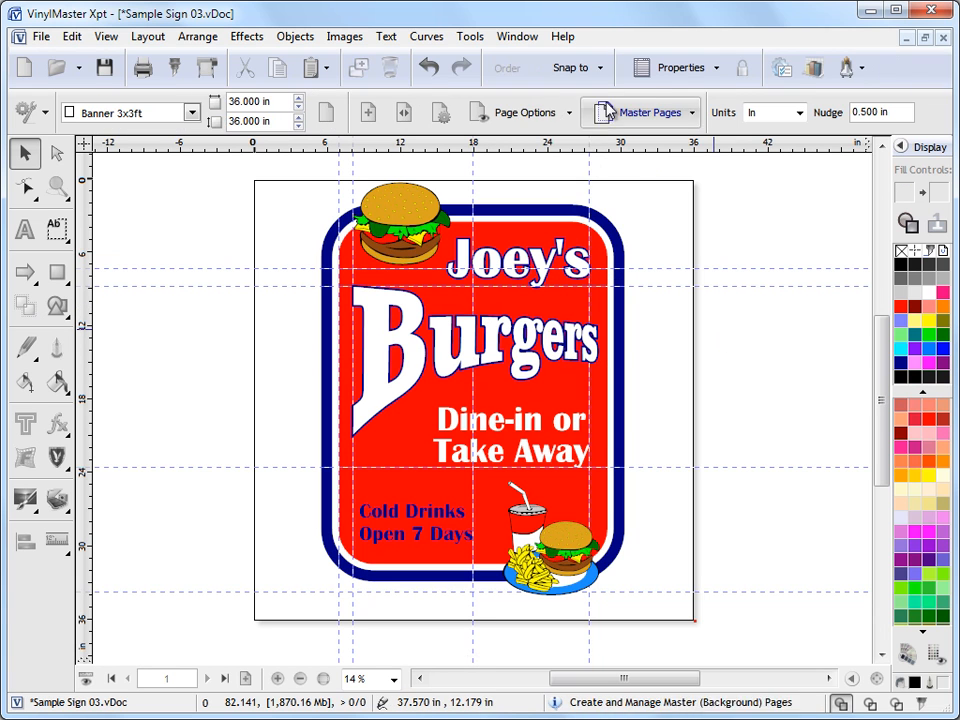
Place a copy of the Burgers lettering at about x 37.4 in, y 15.7 in, and delete the copy.
click(600, 68)
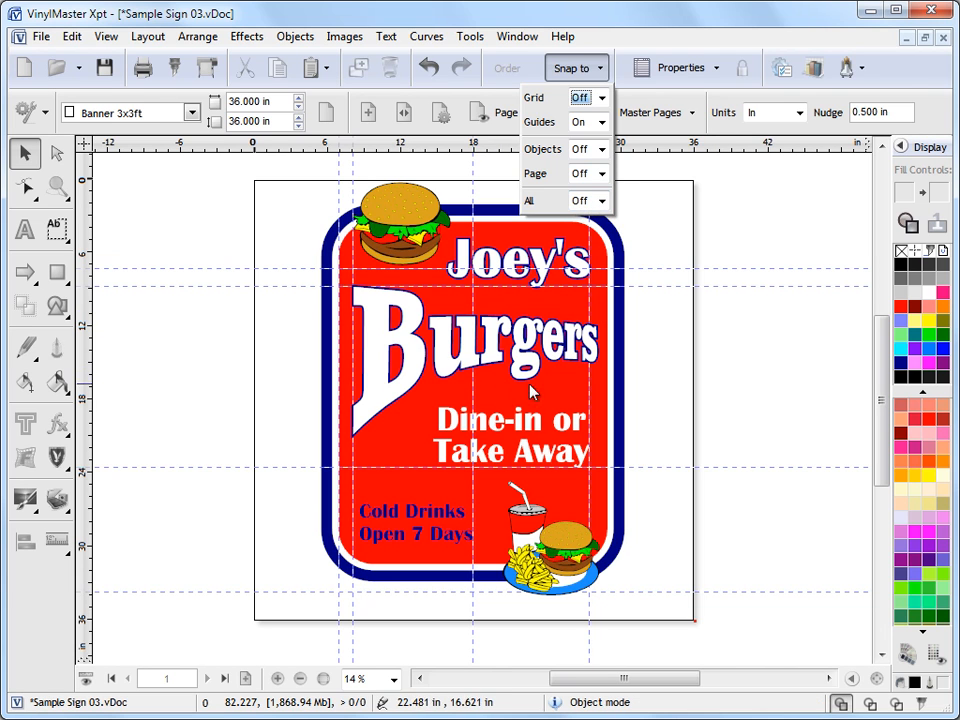
click(427, 370)
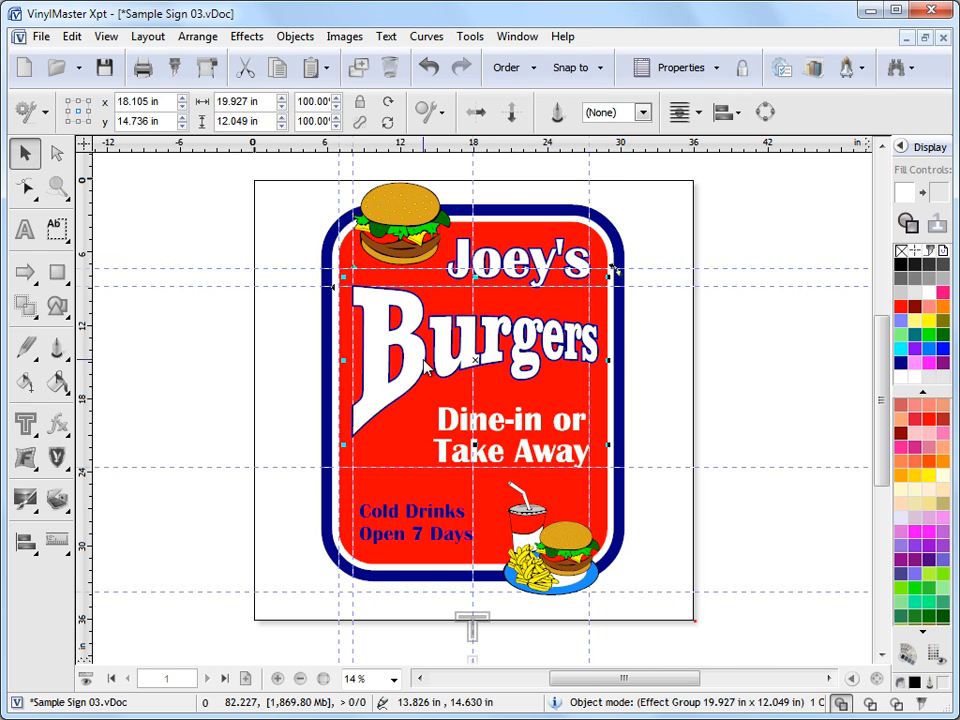
drag(464, 366, 711, 366)
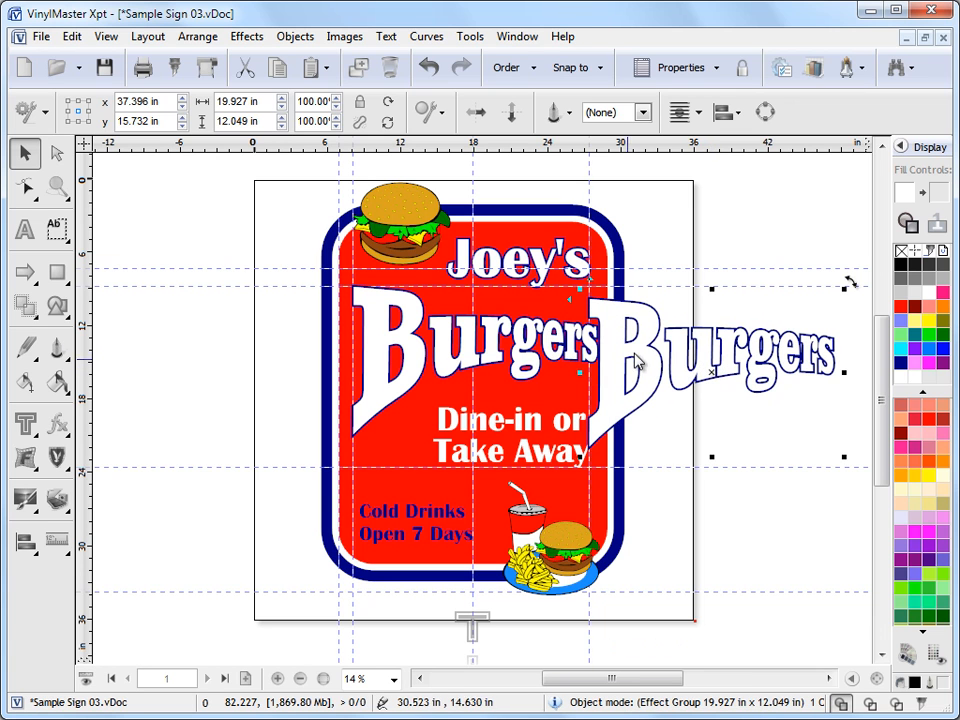
key(Delete)
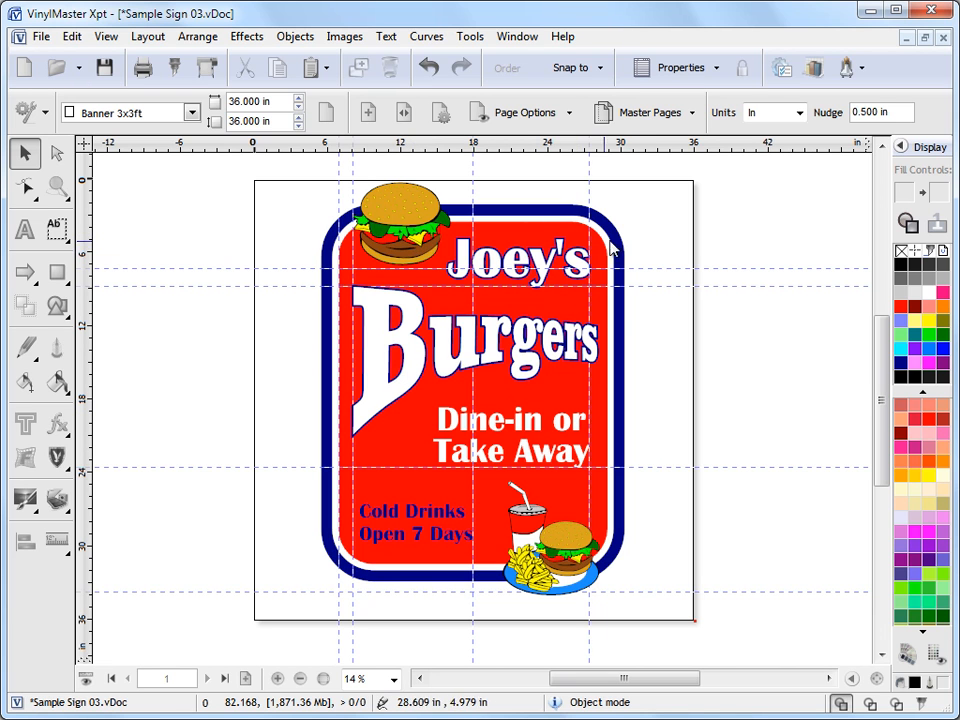
Turn off the display of guides in the page options.
click(569, 114)
mouse_move(520, 270)
click(722, 279)
click(728, 298)
click(780, 408)
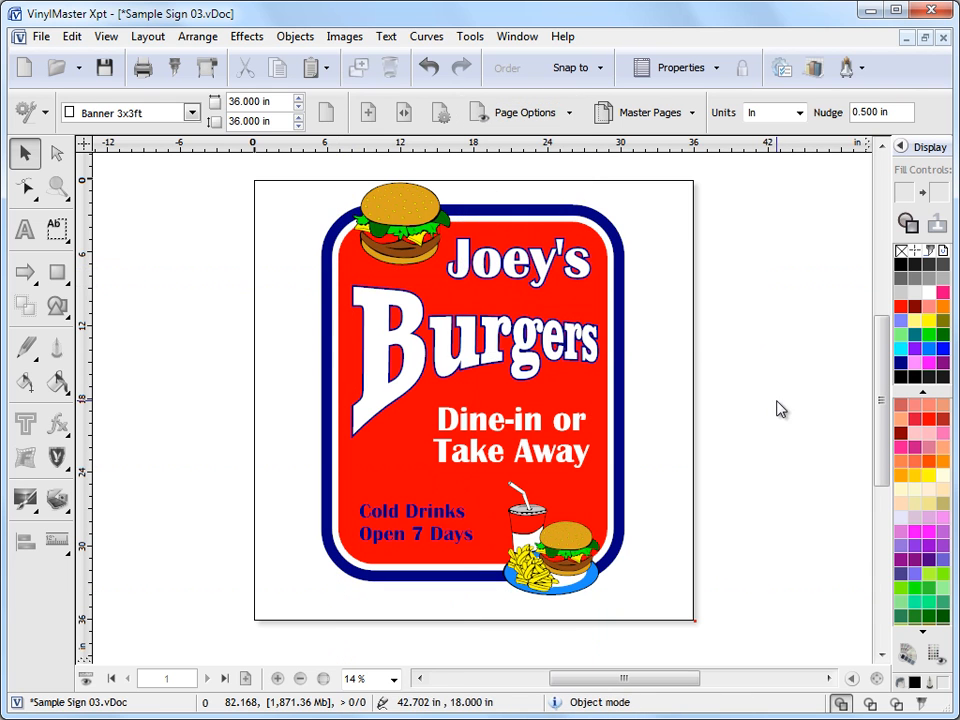
Lock the top burger in its current position and try to select it on the sign.
click(415, 257)
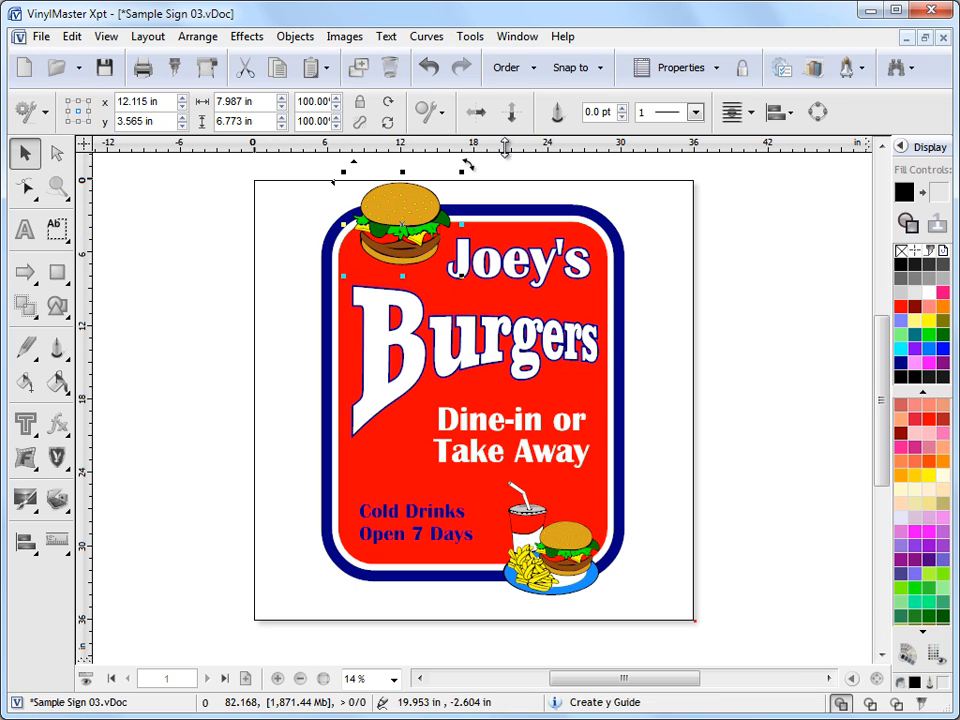
click(744, 70)
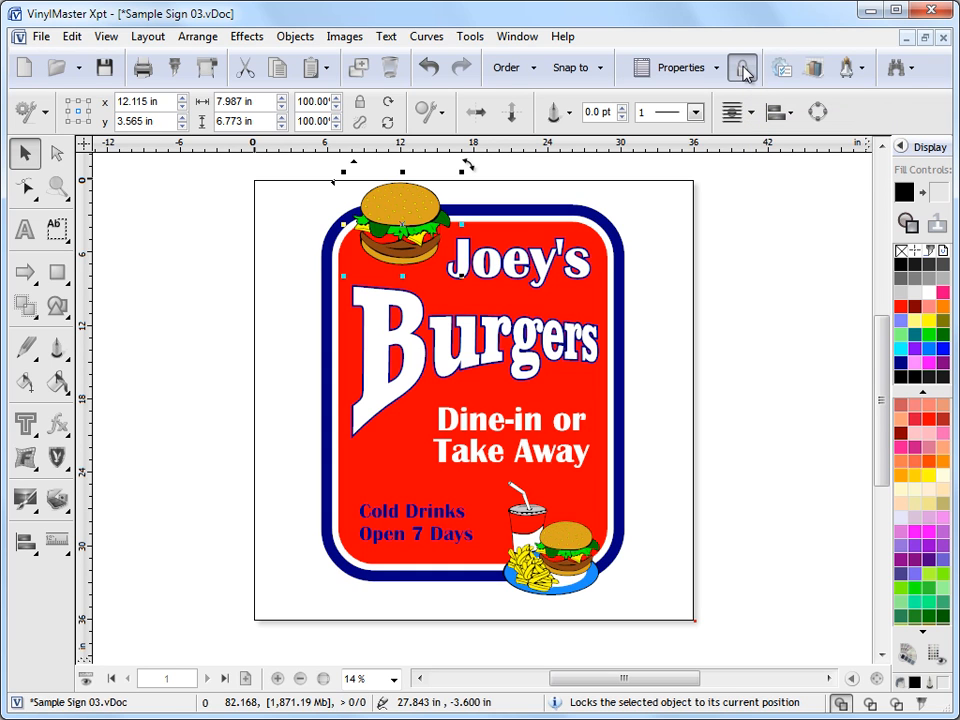
click(718, 257)
click(368, 197)
click(490, 180)
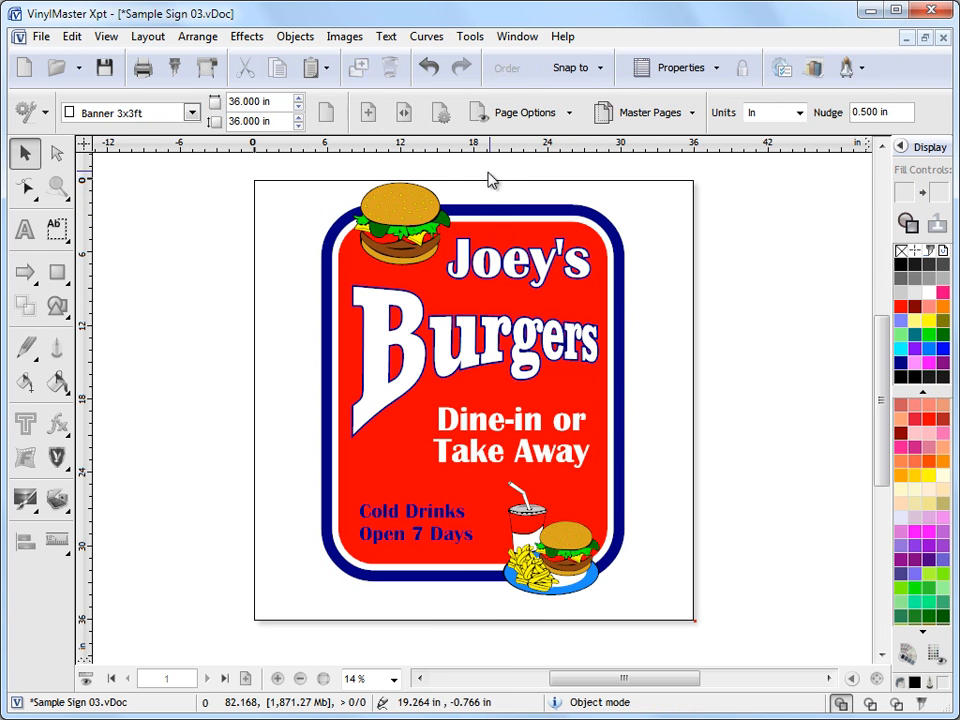
click(432, 207)
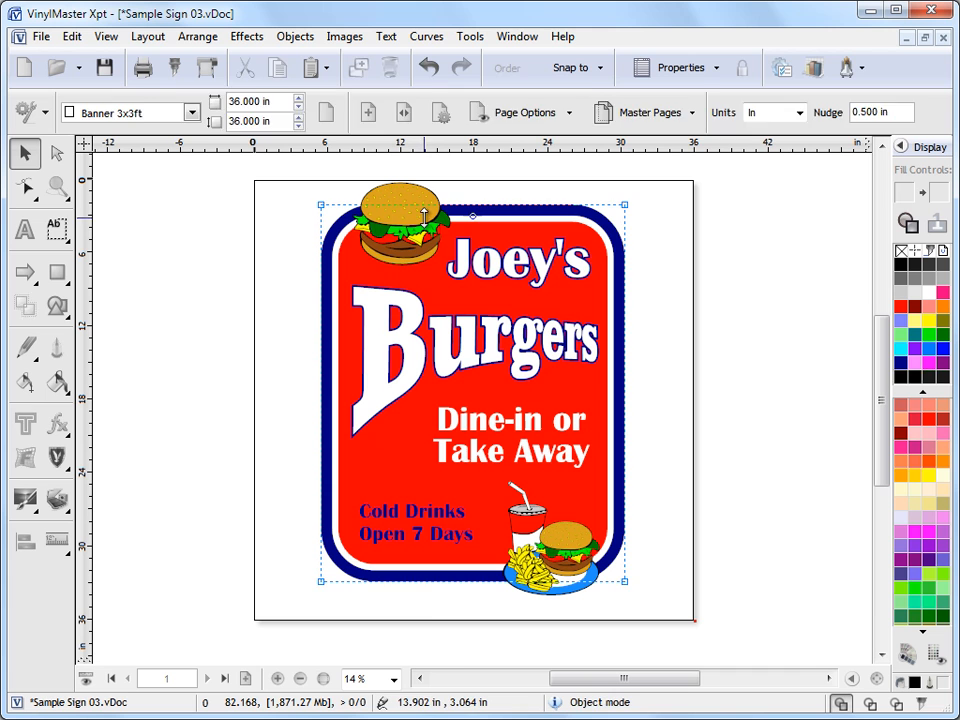
click(654, 216)
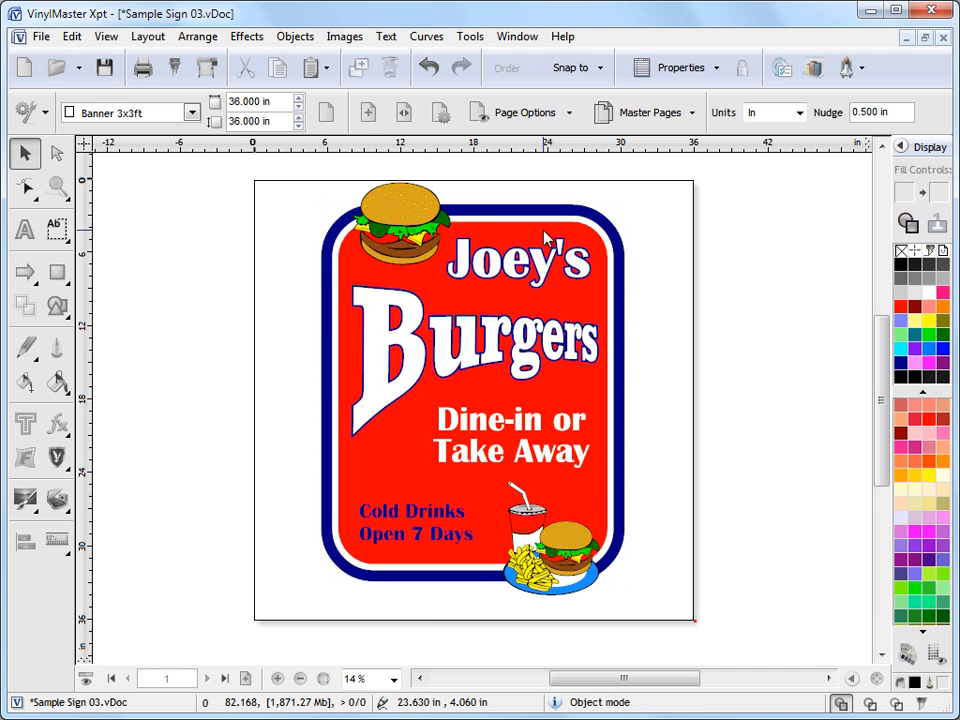
Show the document properties and look up the command for unlocking all objects.
click(901, 148)
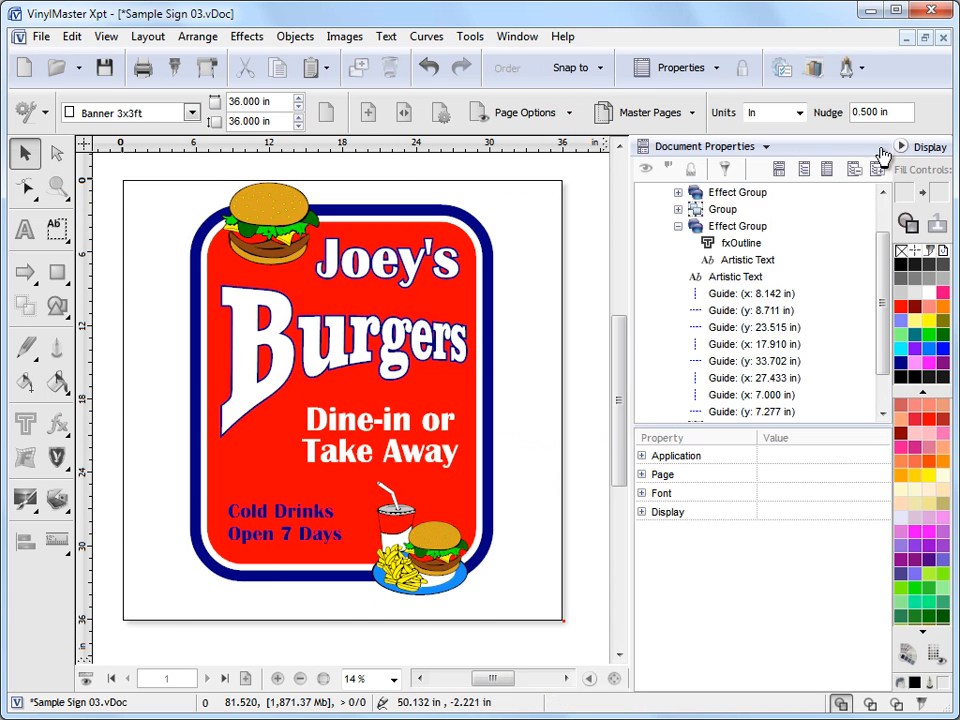
click(199, 40)
mouse_move(255, 43)
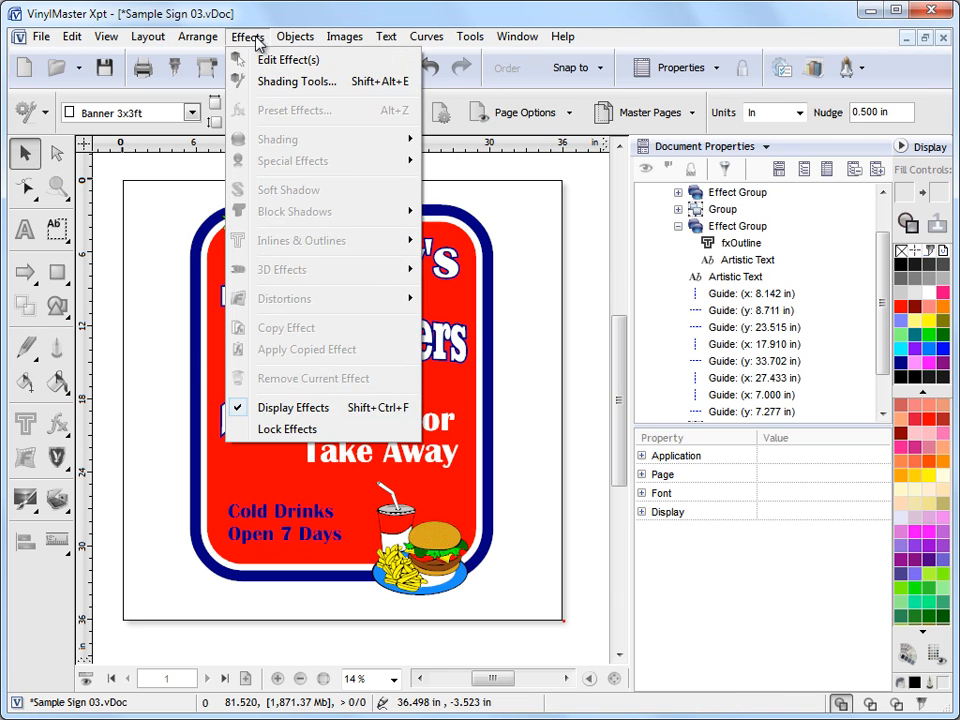
mouse_move(288, 42)
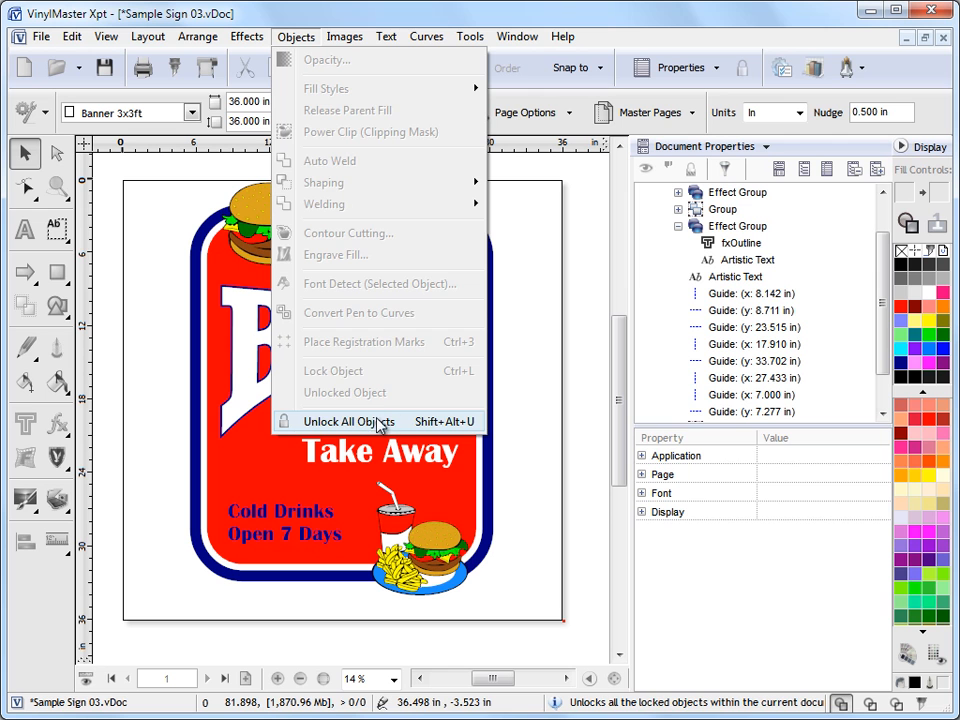
click(575, 323)
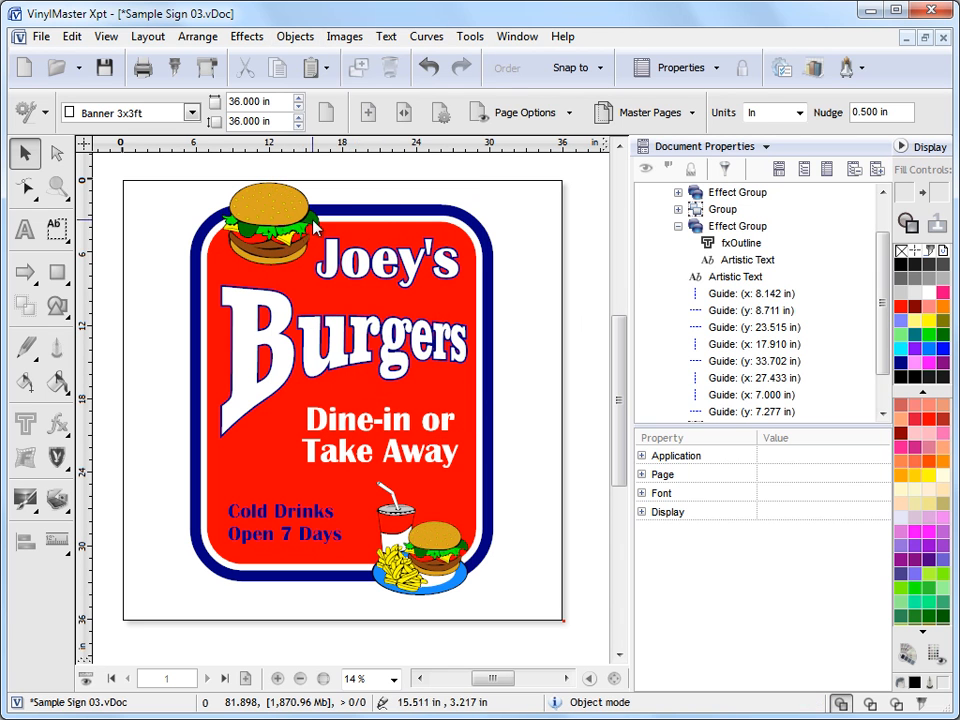
Select the locked top burger group in the object list, shift it to x 11.808 in, y 3.872 in, and unlock it.
drag(885, 262, 901, 333)
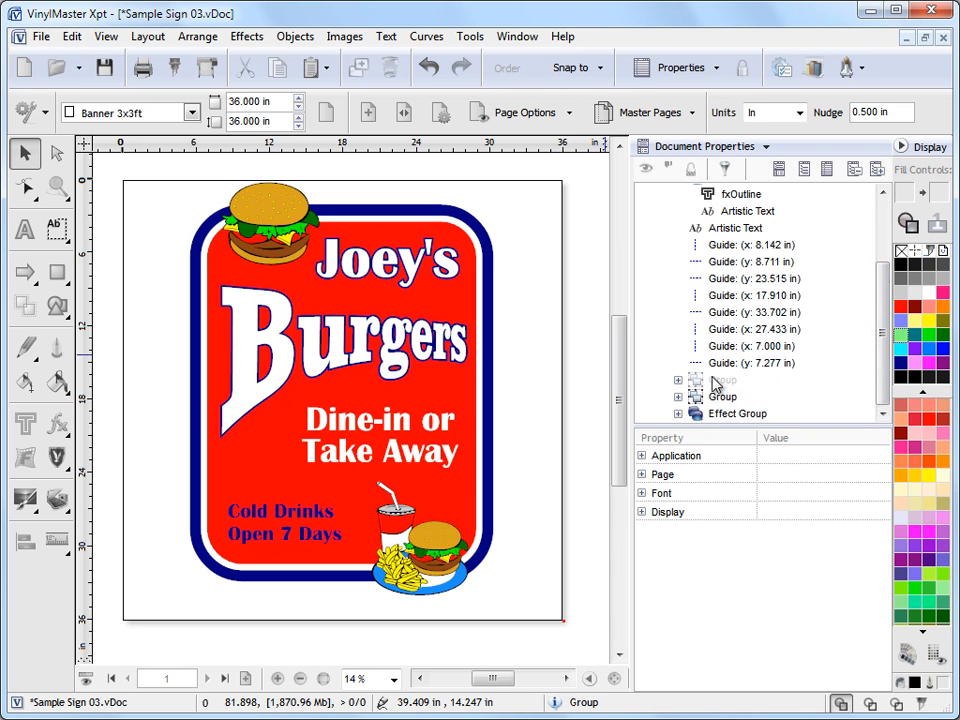
click(722, 381)
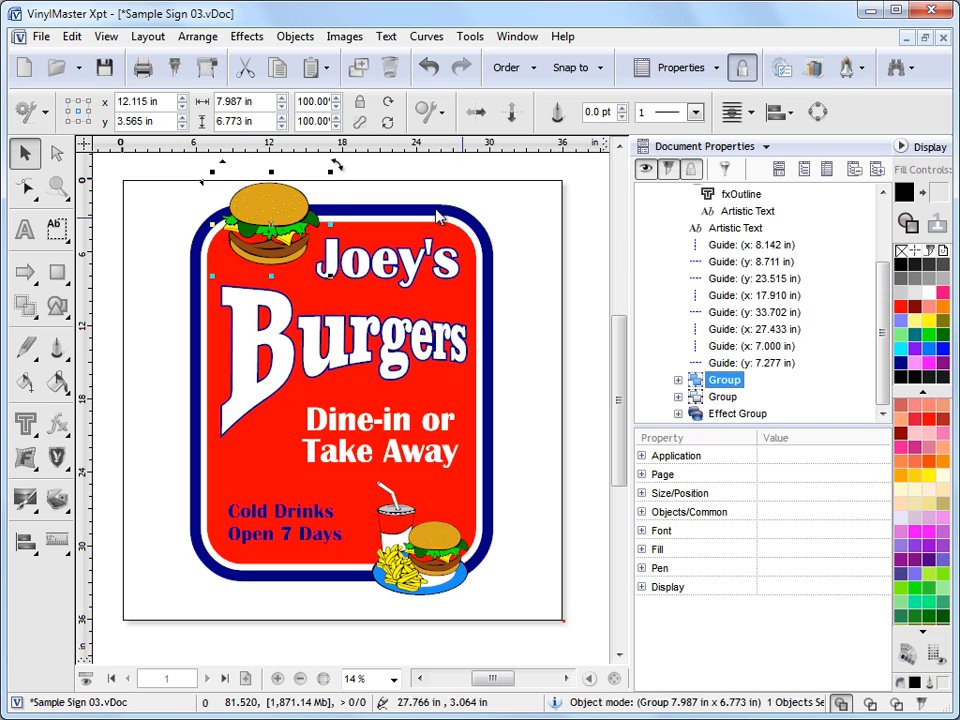
mouse_move(270, 228)
mouse_down()
mouse_move(469, 258)
mouse_move(269, 228)
mouse_up()
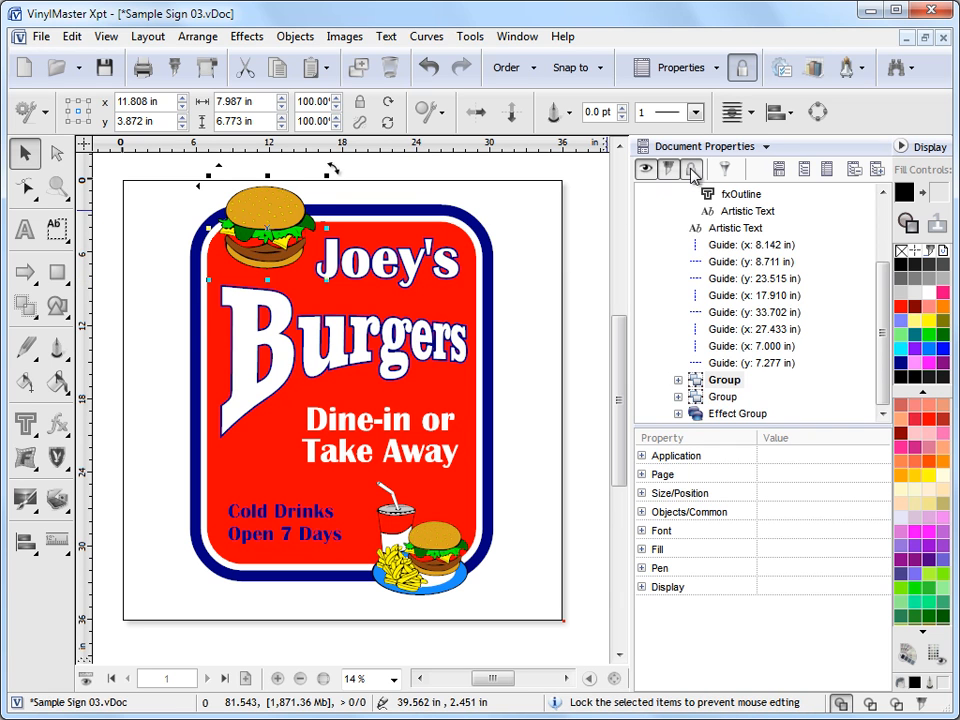
click(352, 200)
click(266, 201)
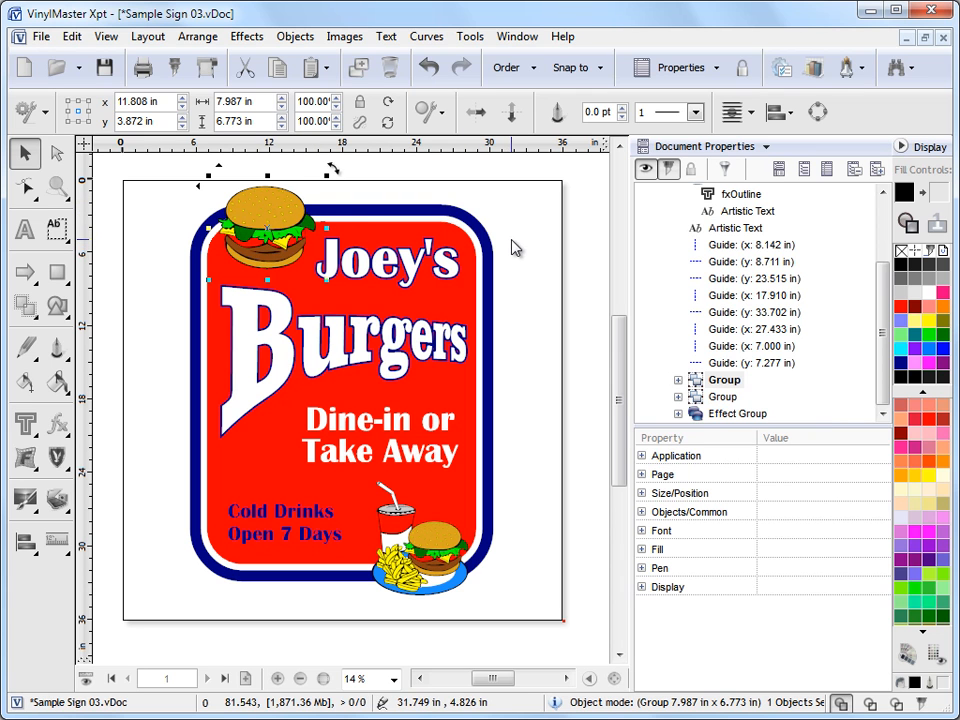
Examine which letter shapes the individual curves in the Dine-in or Take Away group correspond to, and collapse the group.
drag(884, 315, 896, 236)
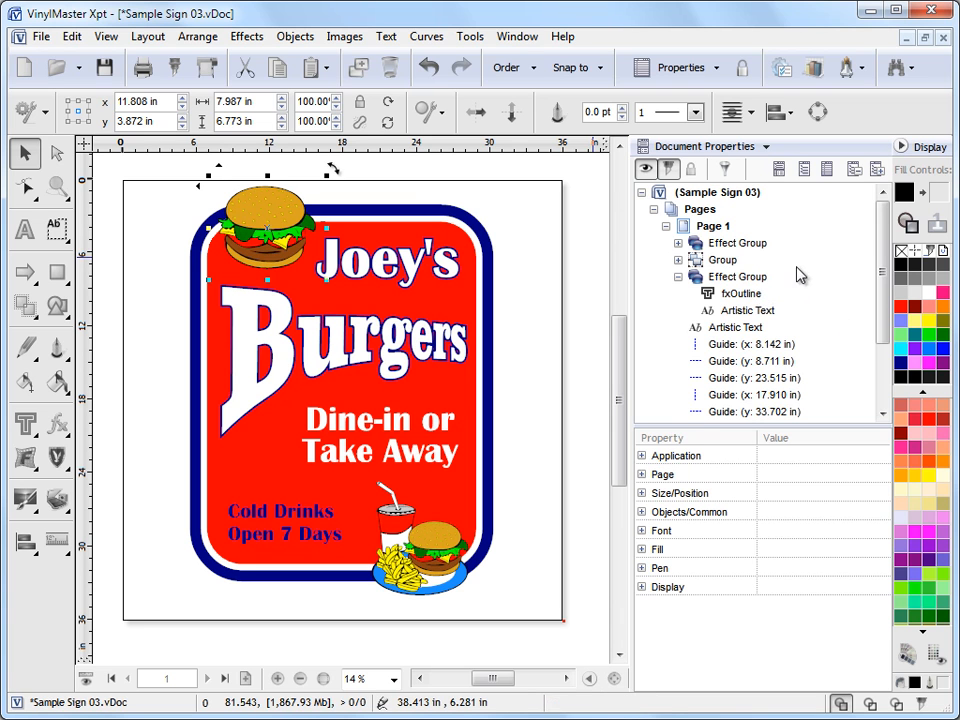
mouse_move(885, 294)
mouse_down()
mouse_move(885, 354)
mouse_move(885, 275)
mouse_up()
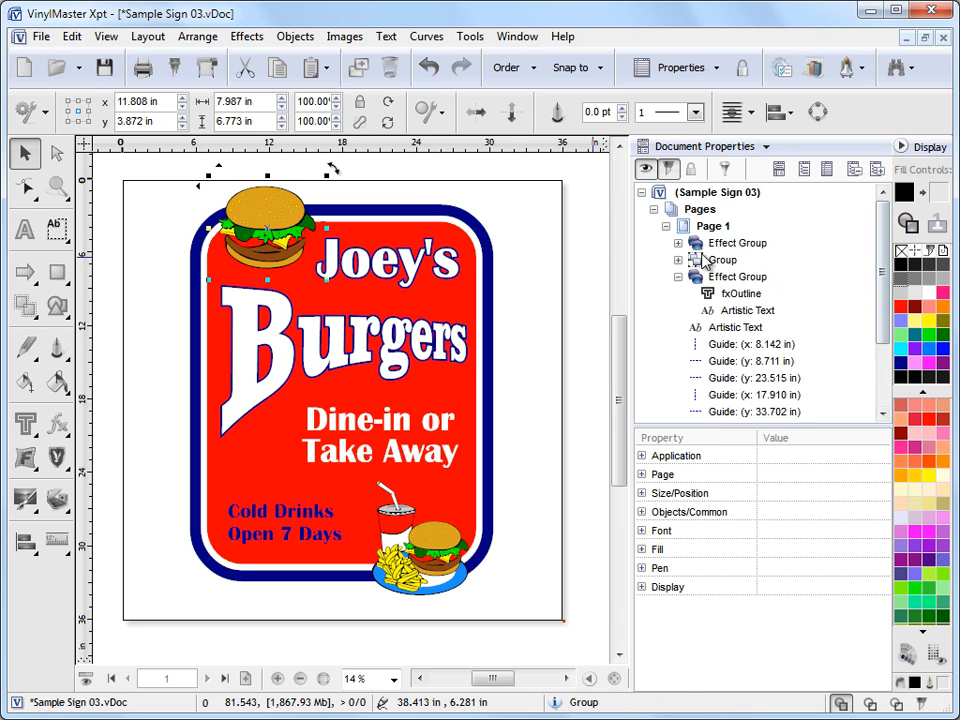
click(678, 260)
click(768, 276)
click(763, 310)
click(760, 327)
click(756, 344)
click(752, 361)
click(750, 378)
click(749, 395)
click(770, 293)
click(772, 327)
click(764, 344)
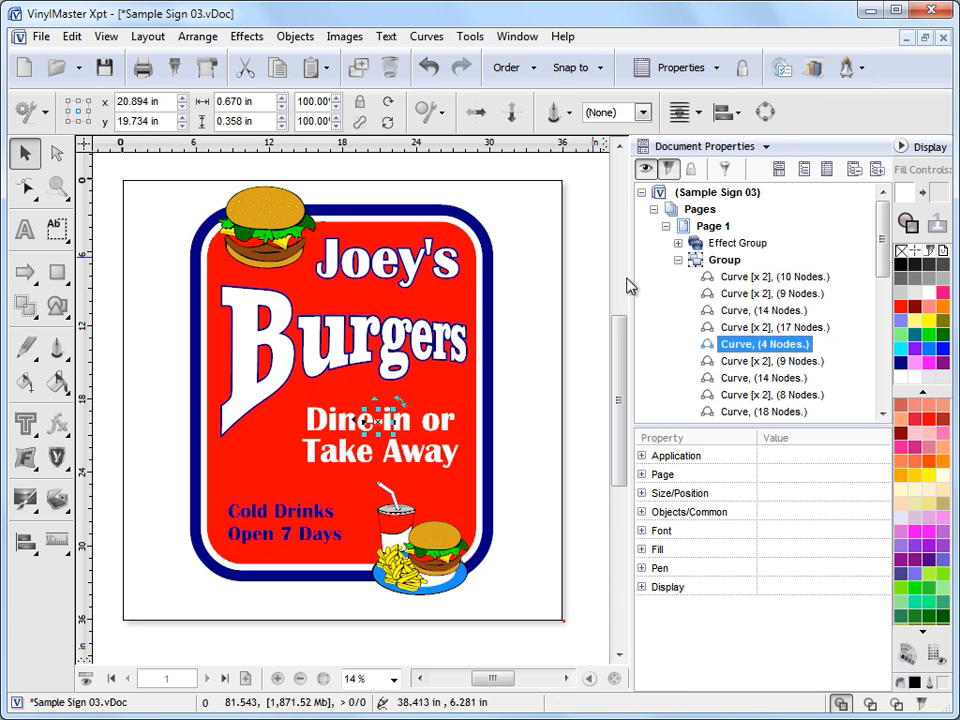
click(678, 260)
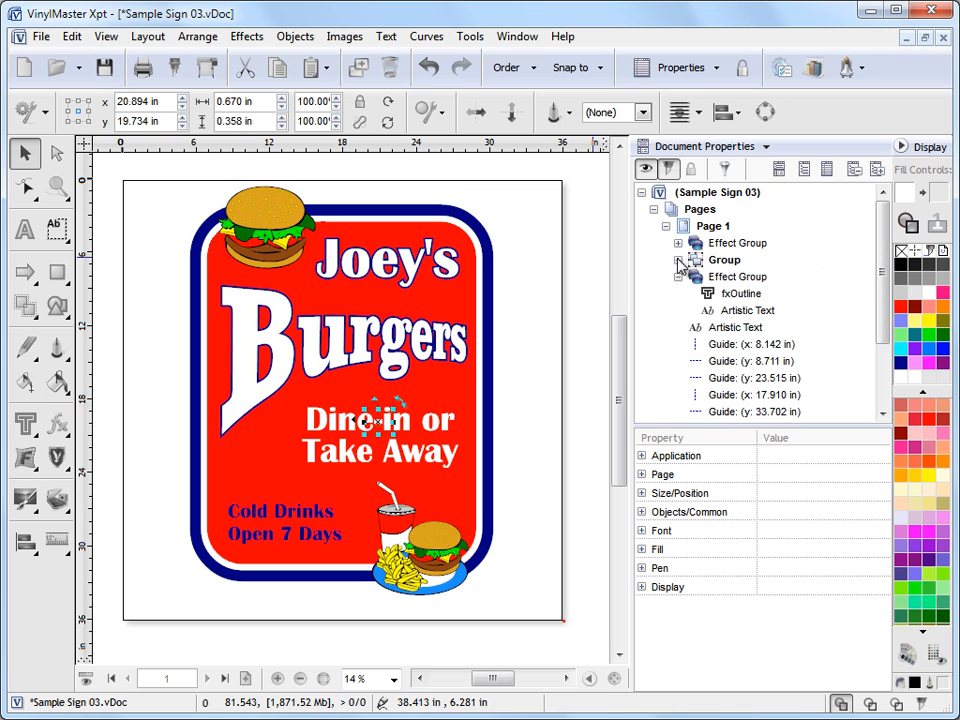
Reorder the drink and burger meal group to the start of Page 1 in the object list, behind the sign background.
click(415, 530)
drag(877, 290, 887, 329)
drag(733, 398, 658, 222)
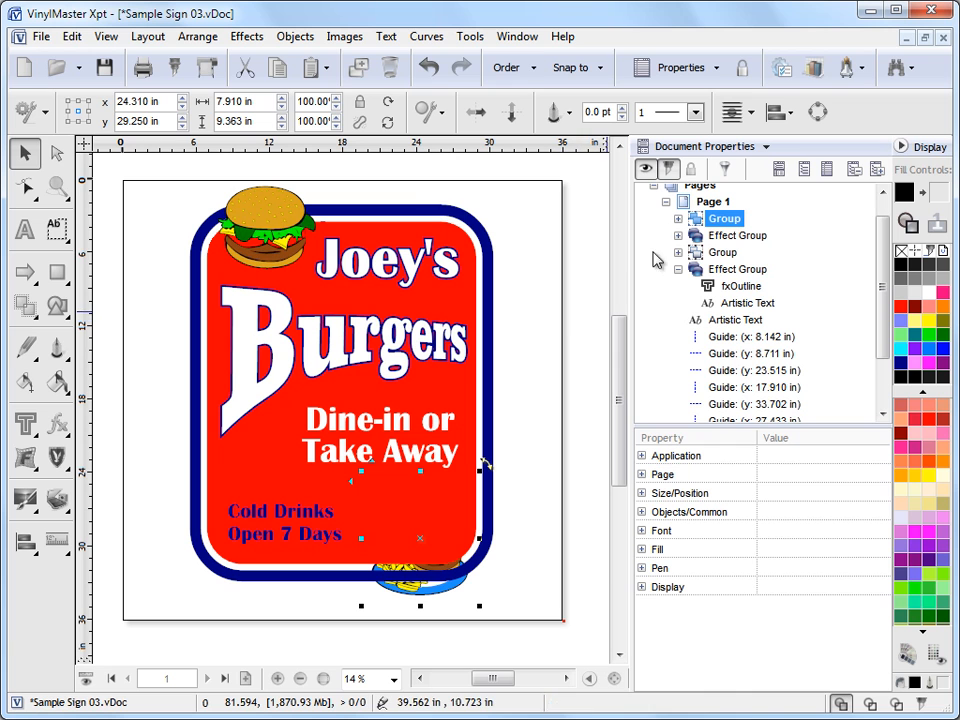
Bring the drink and burger meal group to the front of the sign and deselect it.
click(510, 68)
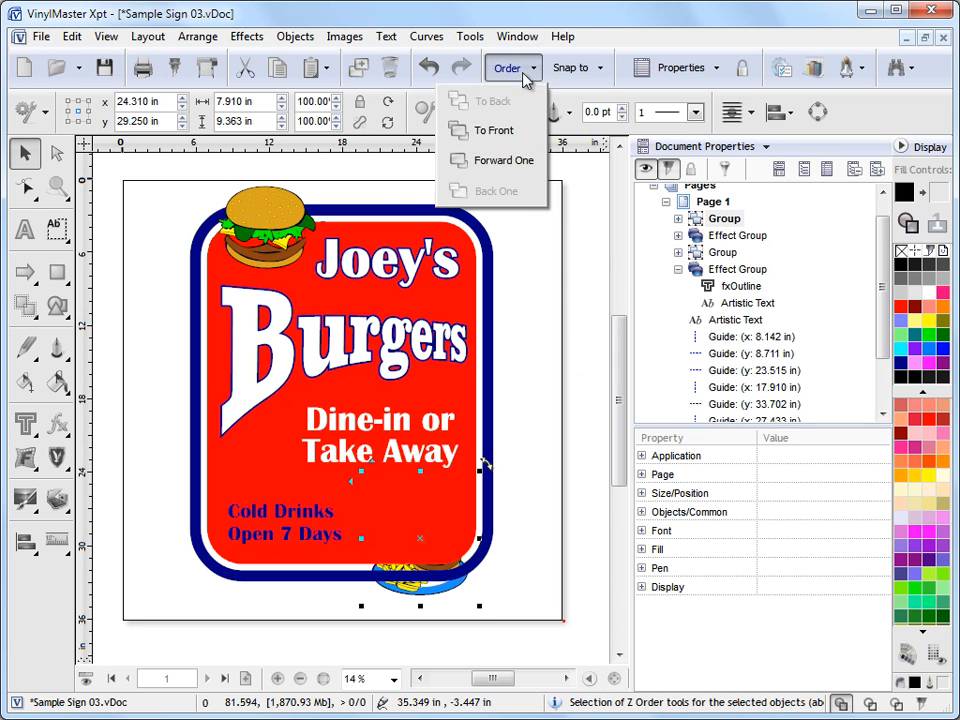
click(495, 130)
click(567, 300)
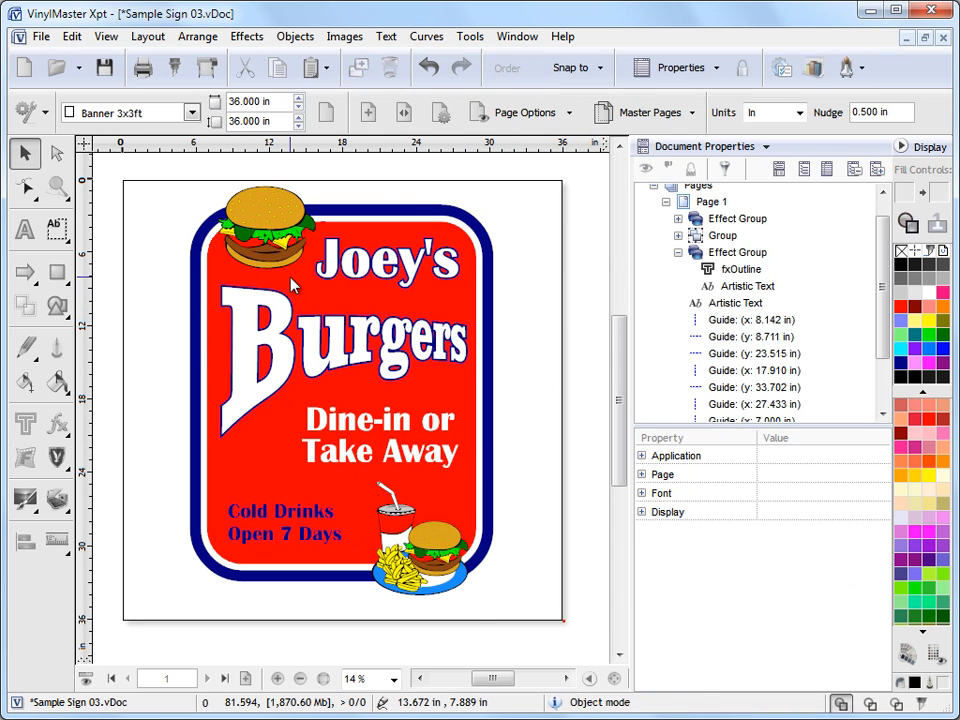